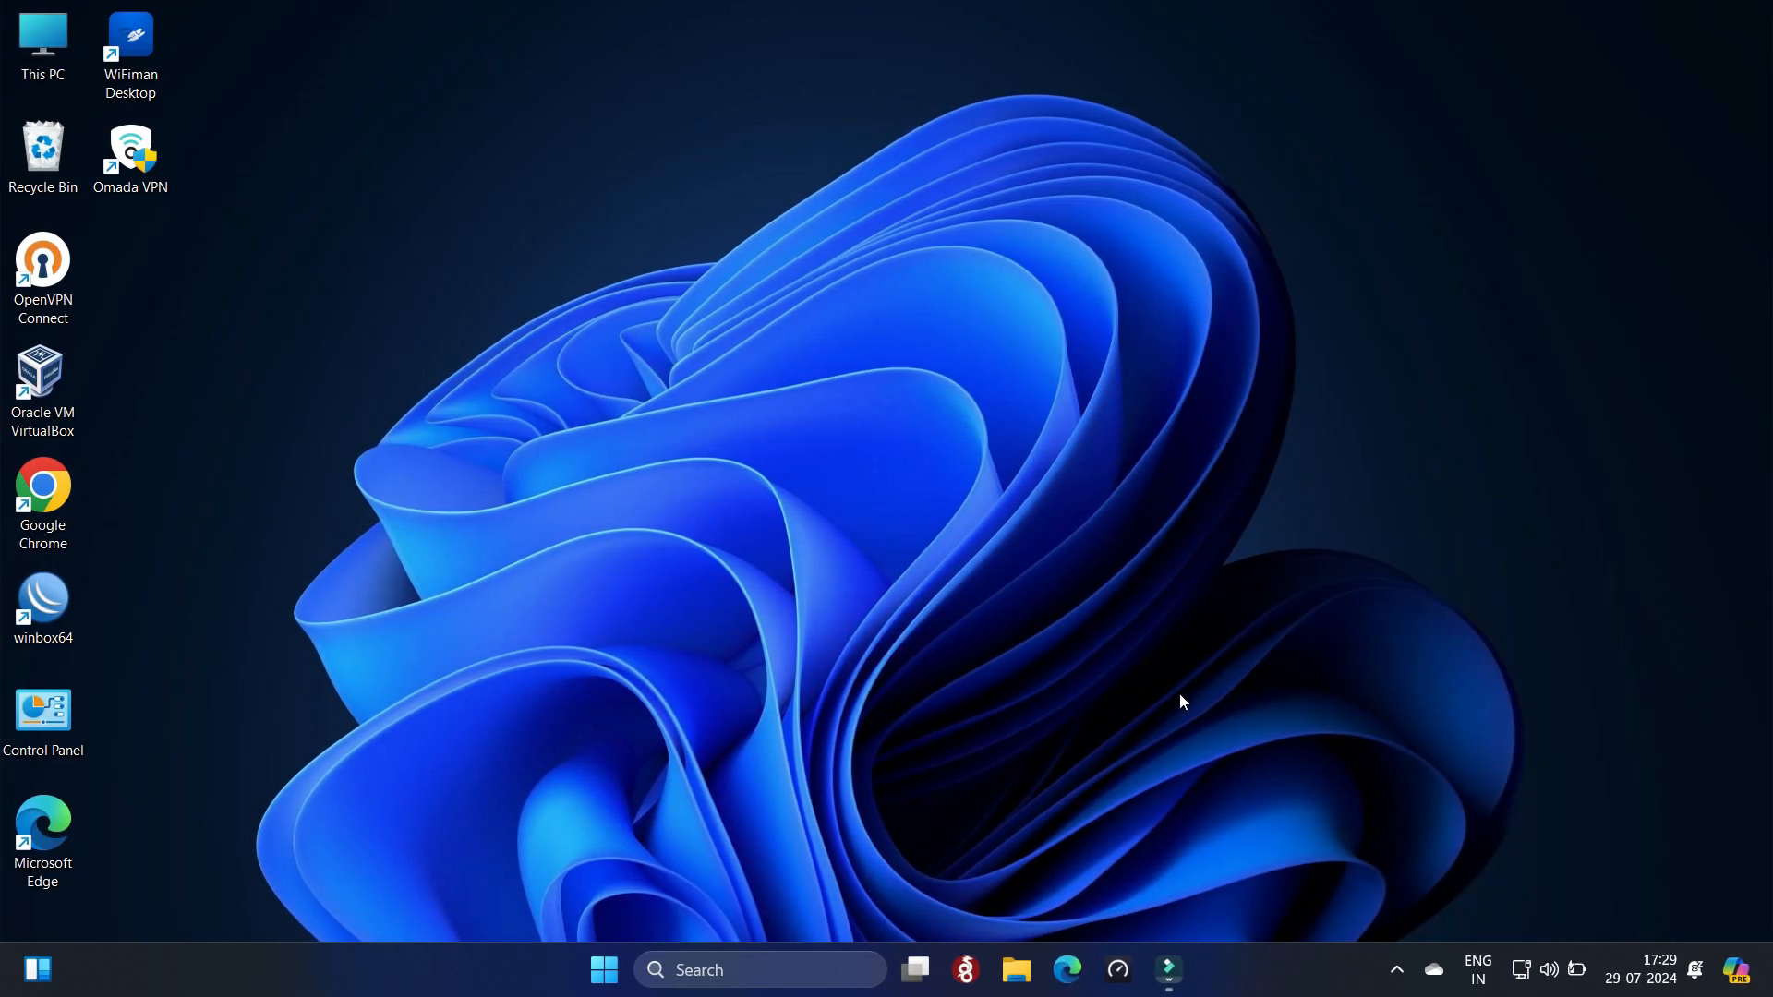
Open Google Chrome, go to 192.168.1.1 and log in to the router with its password
double_click(66, 489)
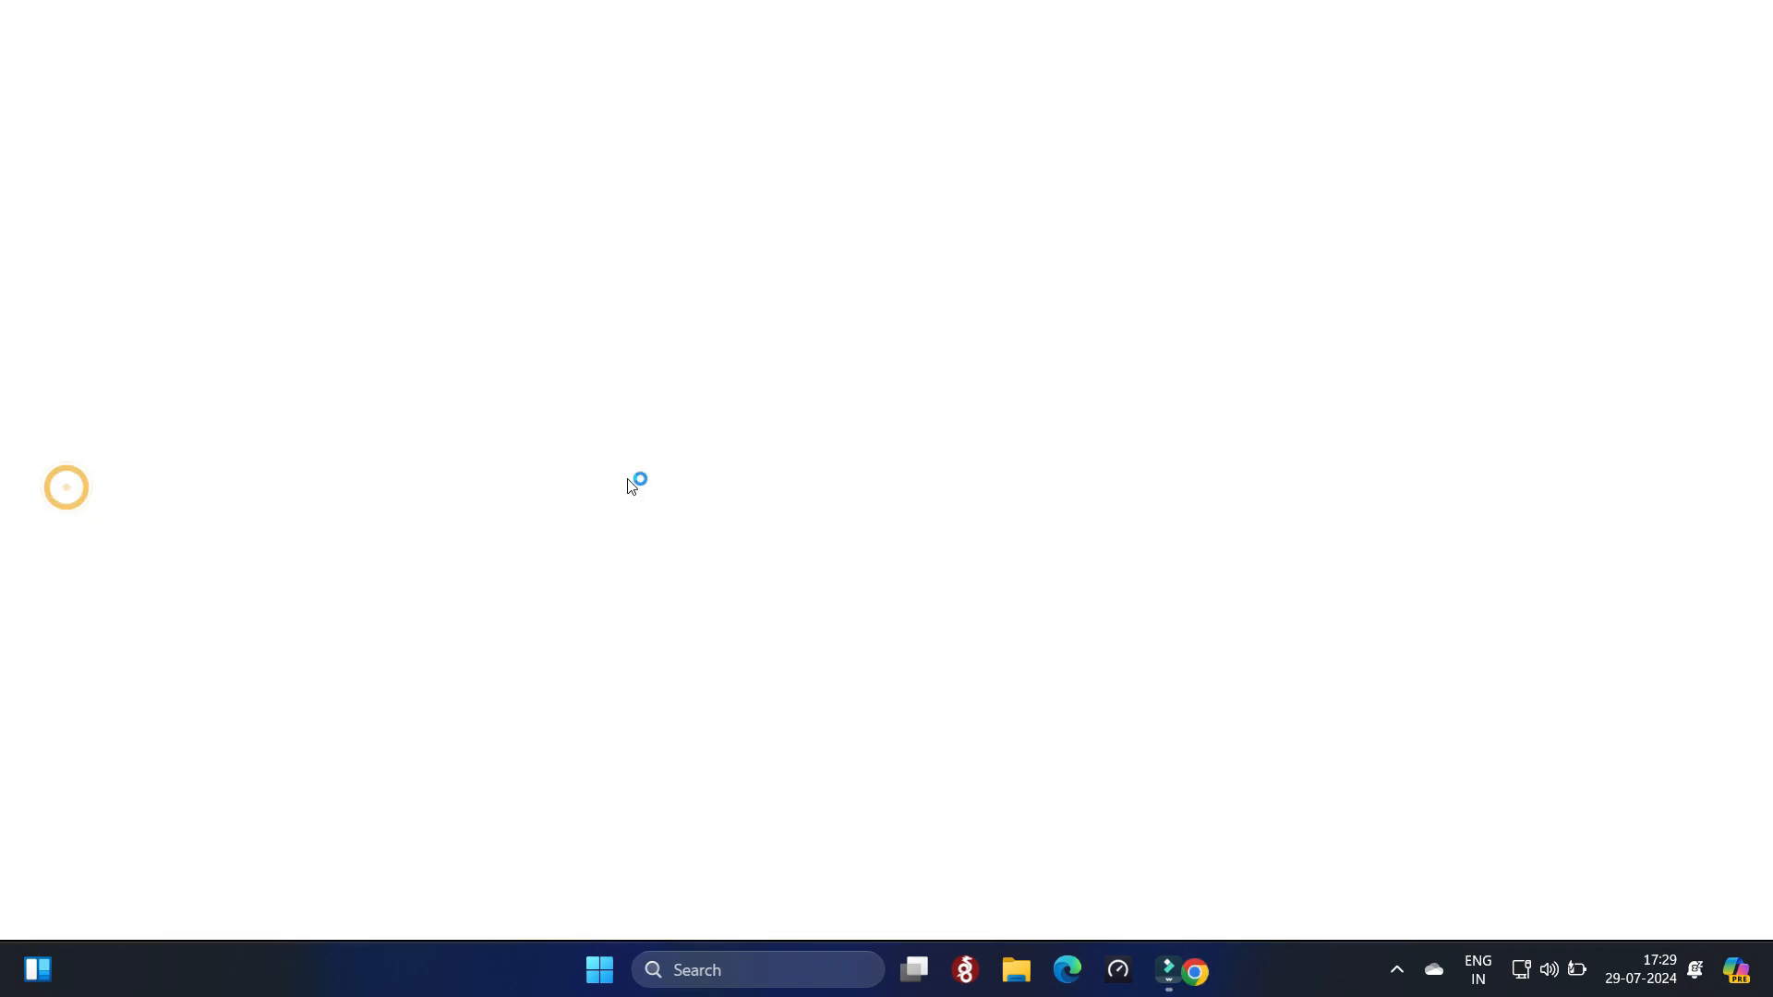
type("192")
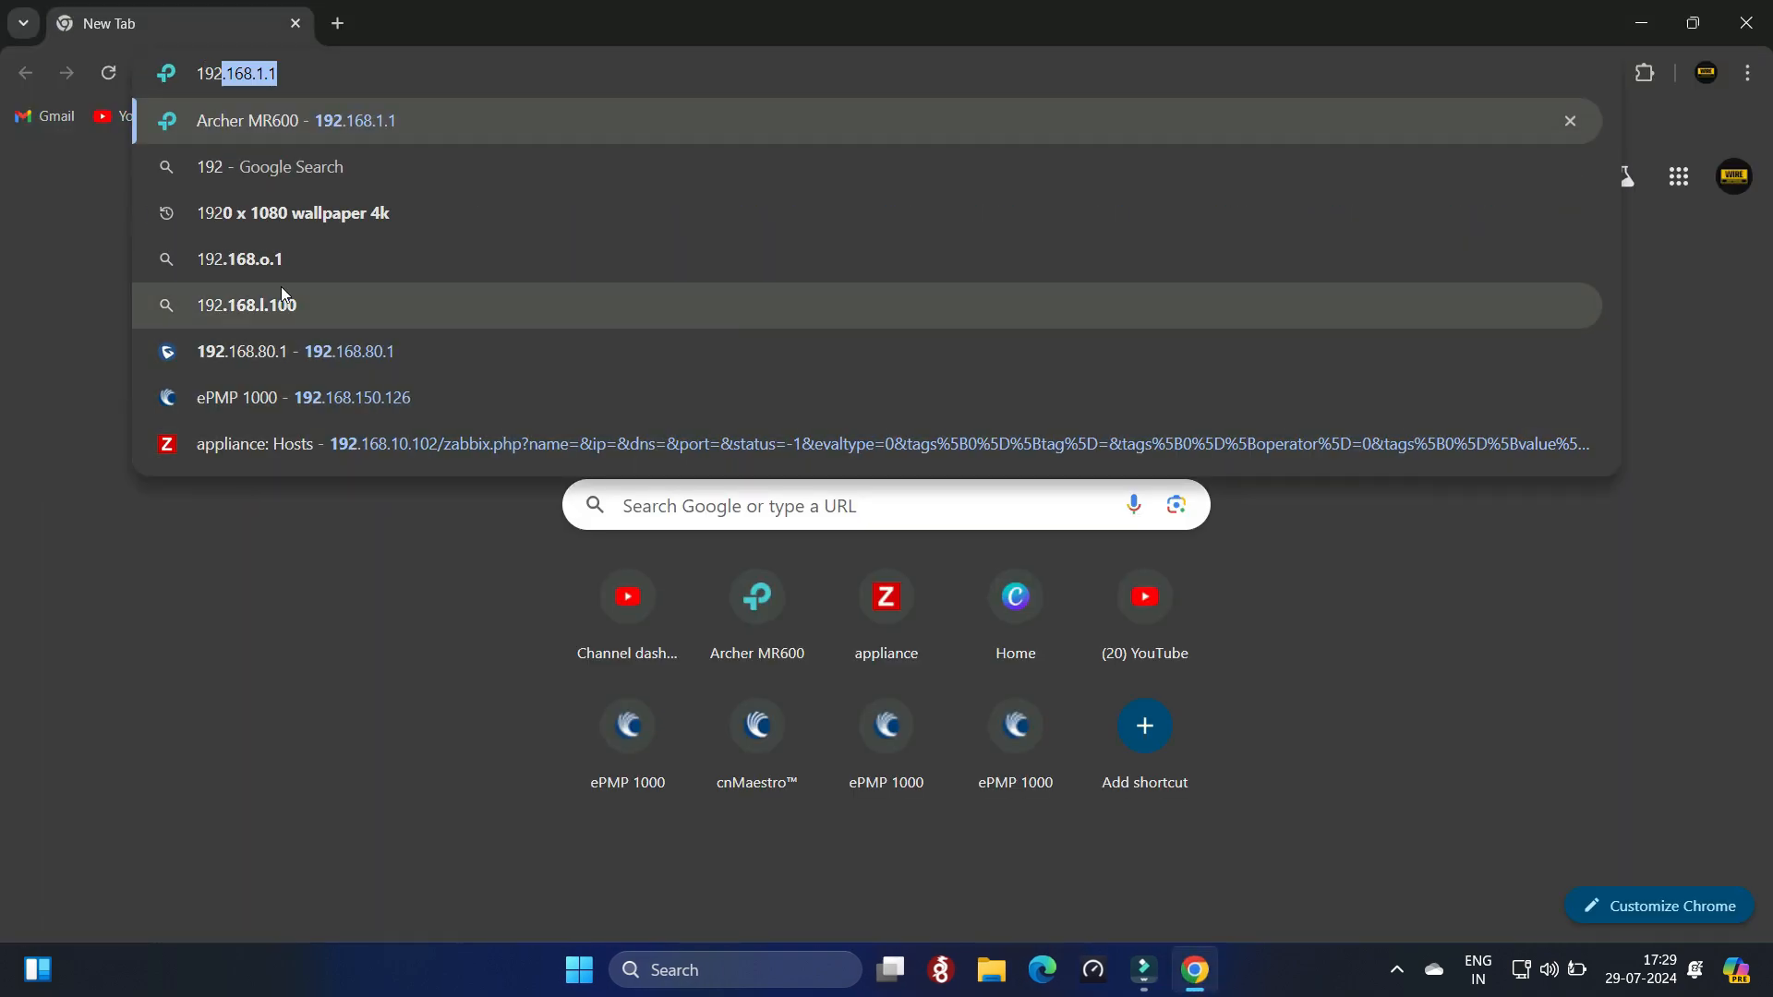
left_click(328, 61)
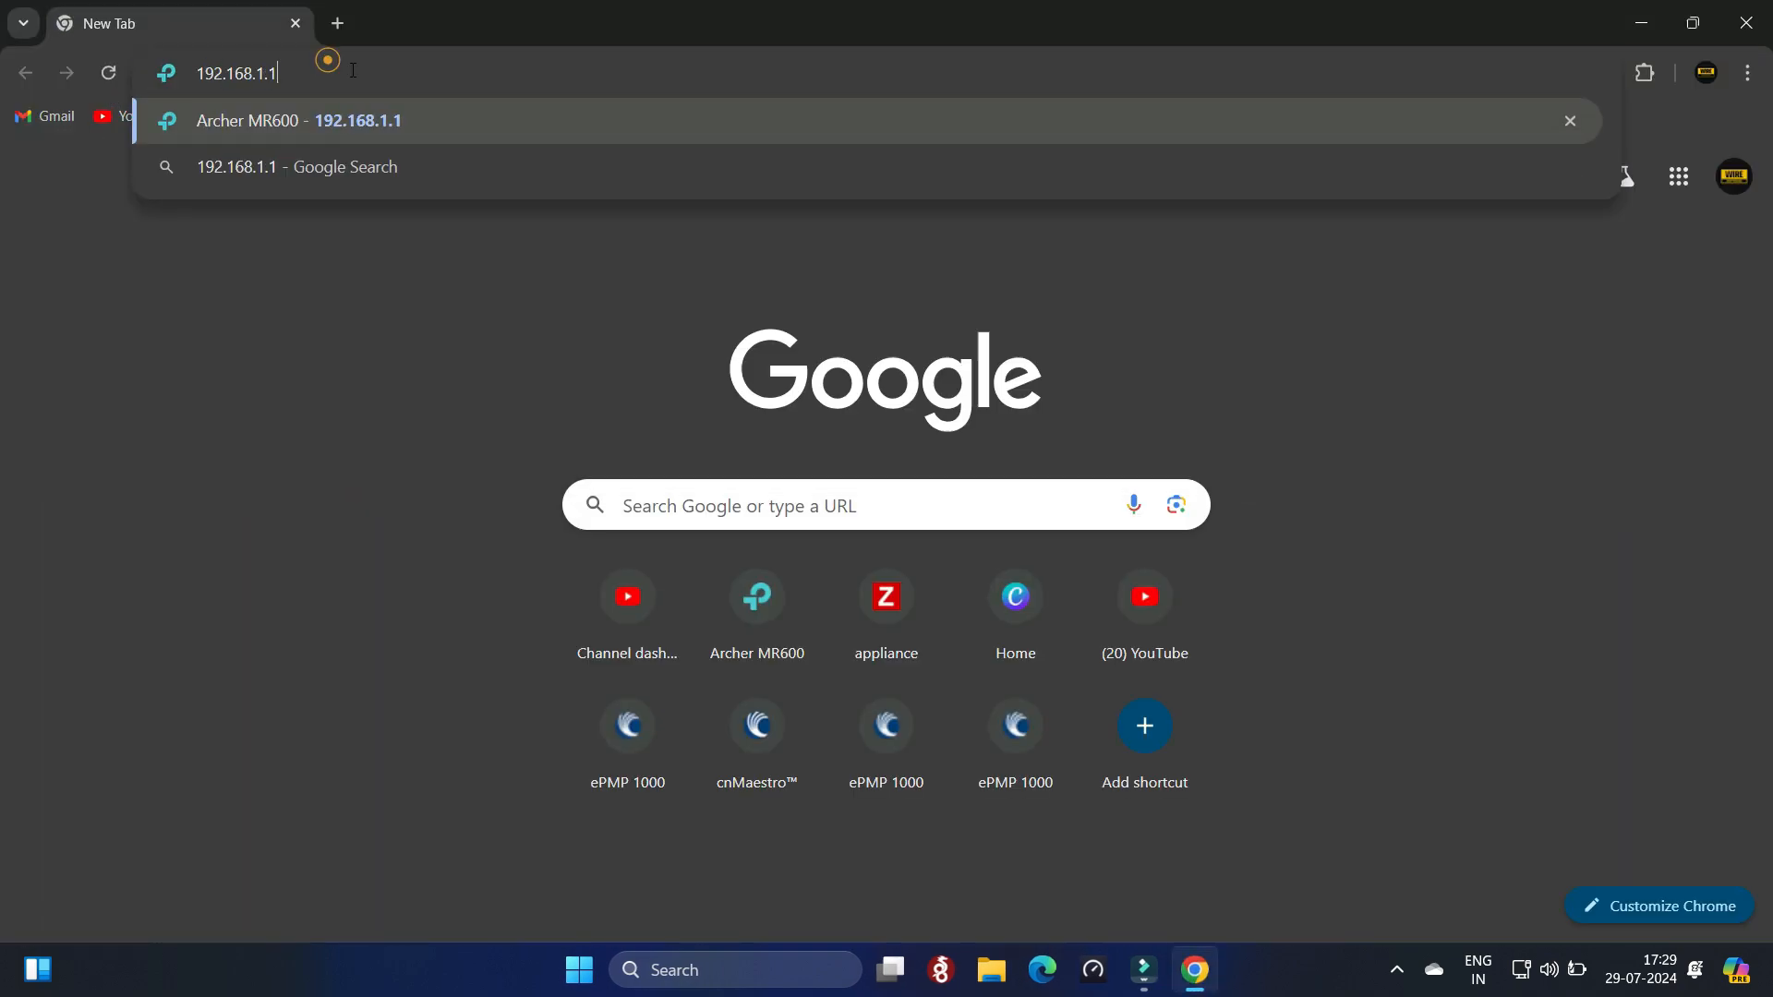
double_click(350, 69)
left_click(344, 71)
key("Return")
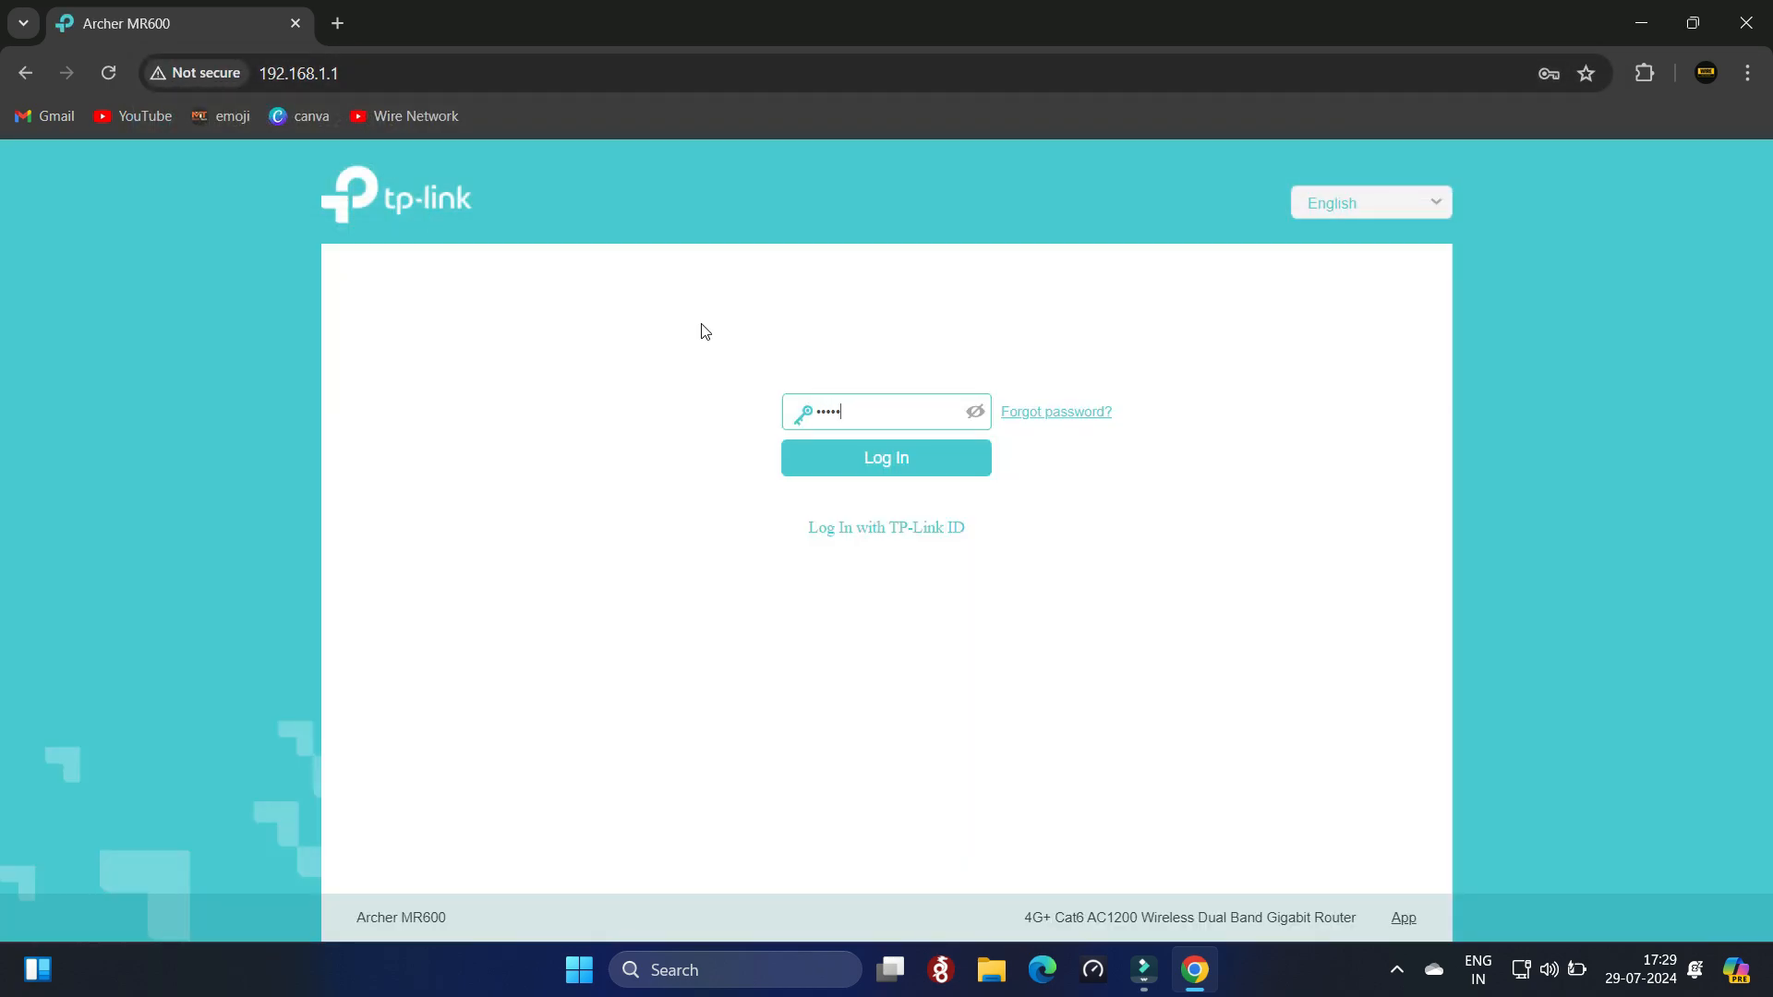
left_click(835, 461)
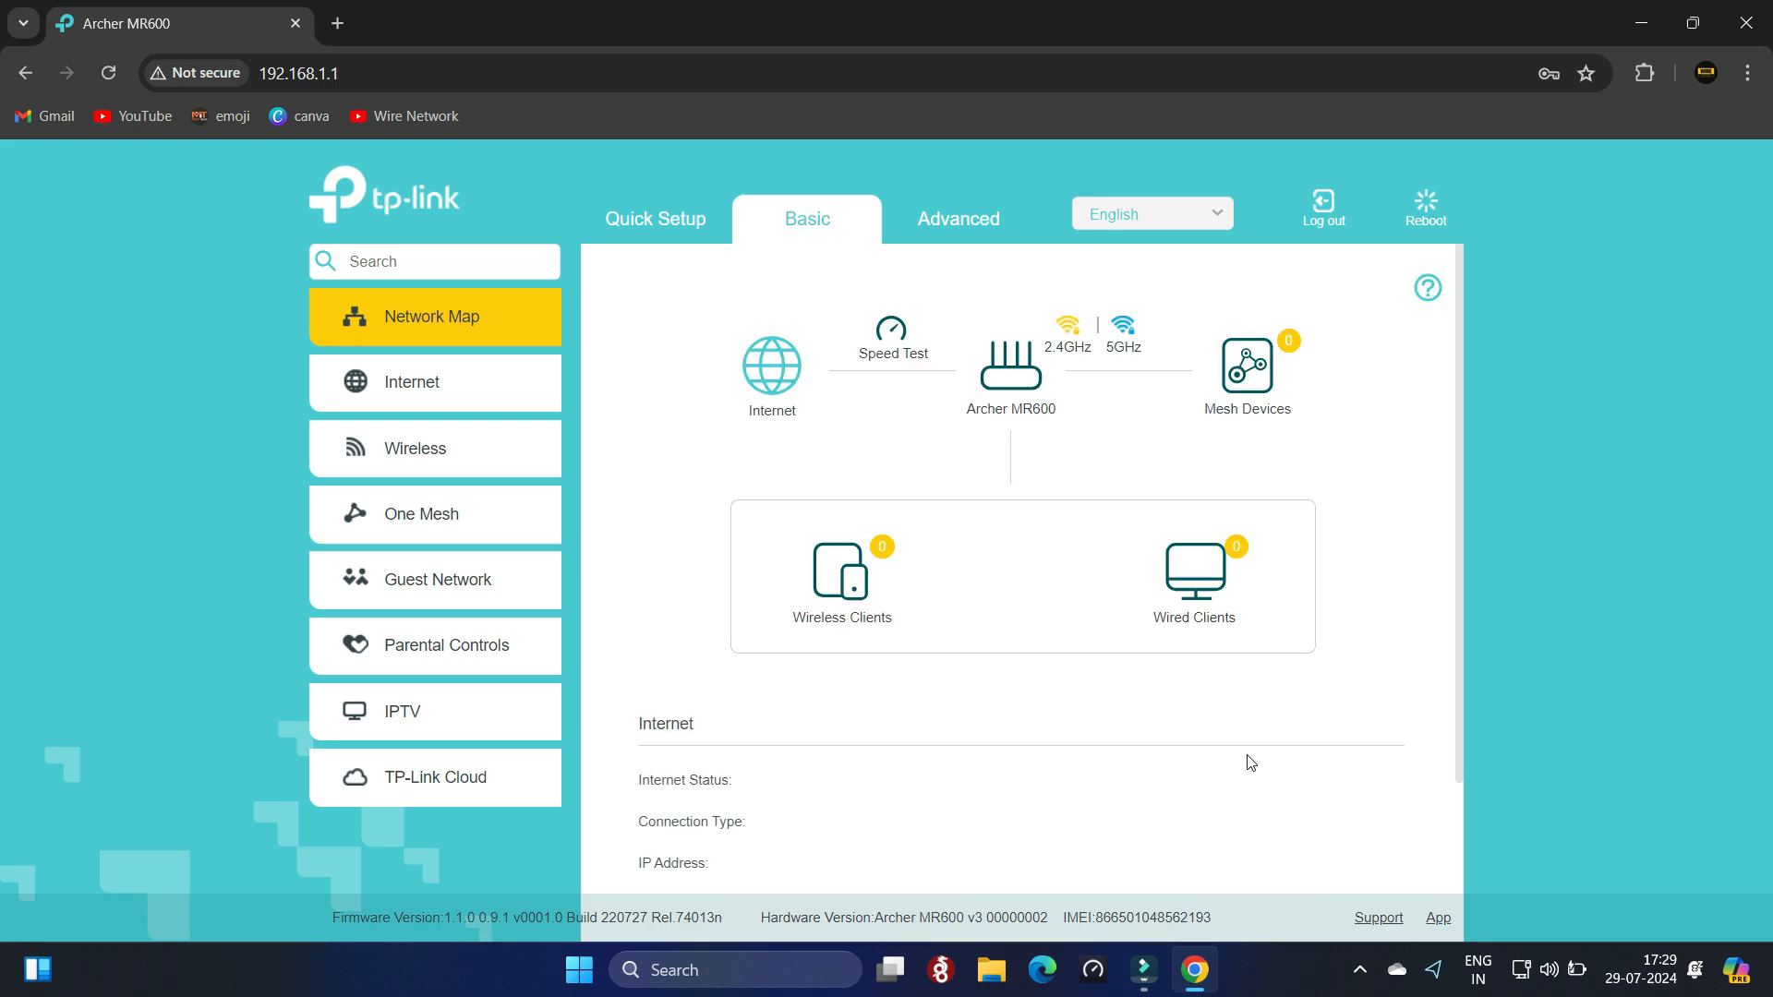
Check the router's internet status and WAN IP address on the network map
scroll(1244, 741, "down", 2)
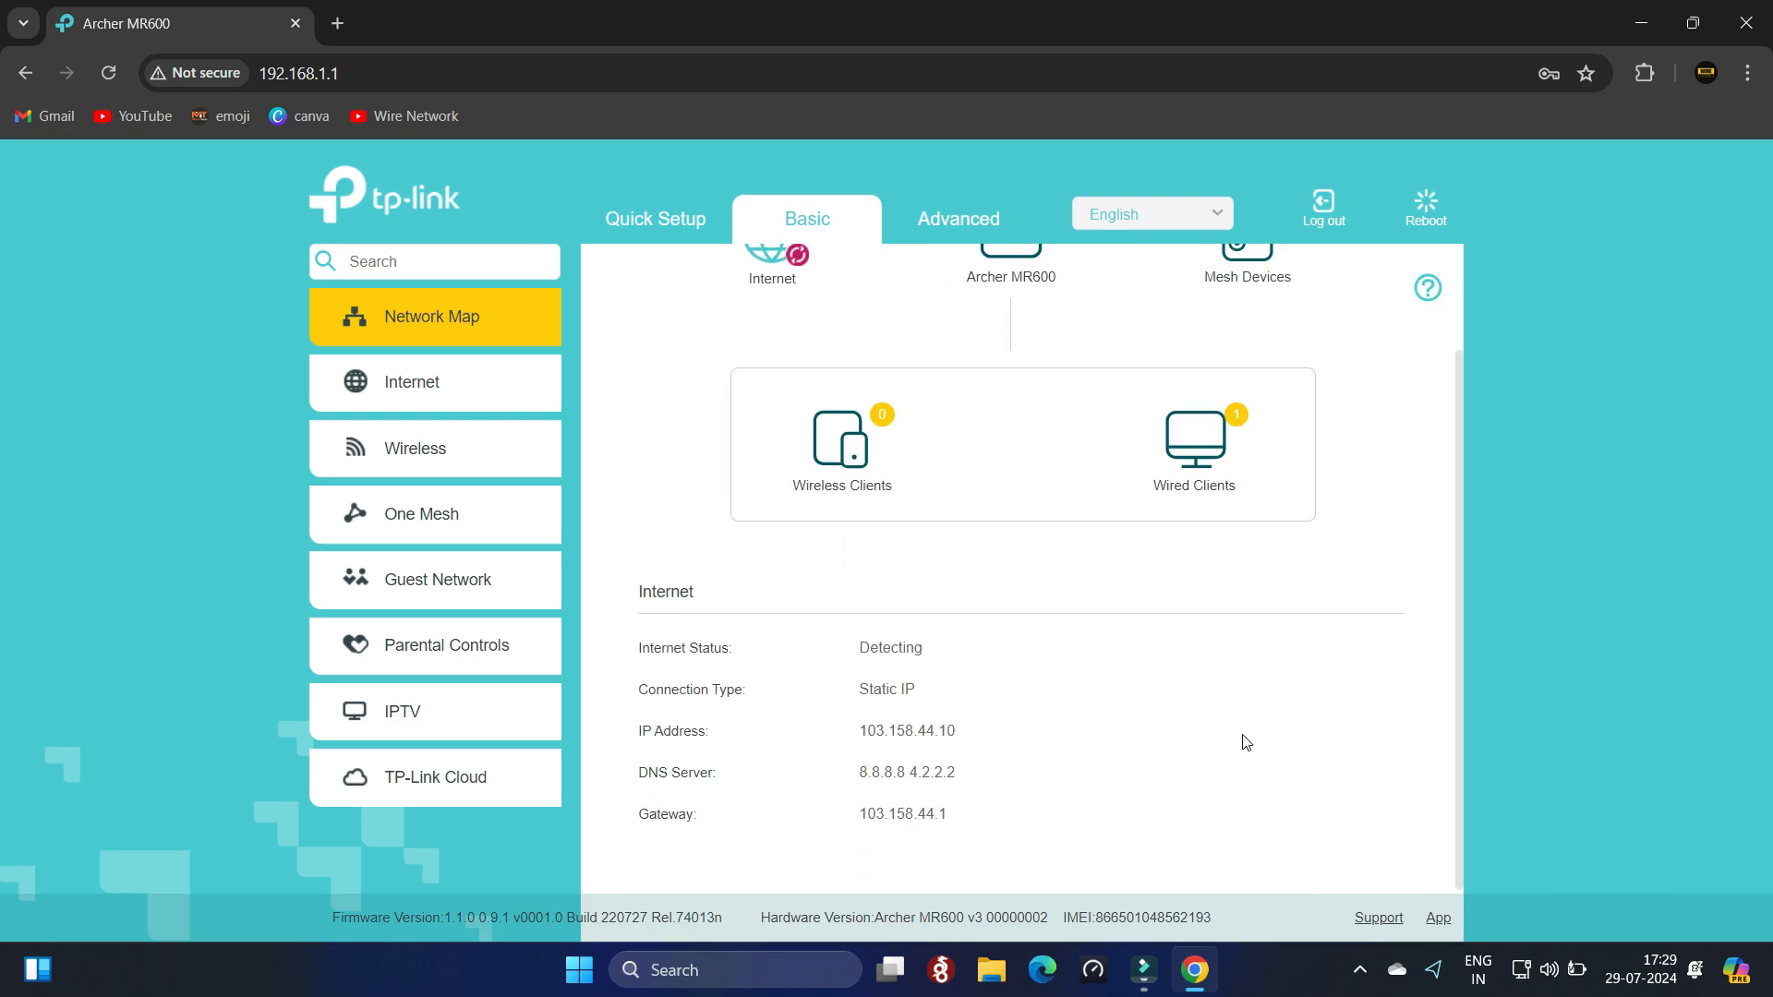
left_click(857, 730)
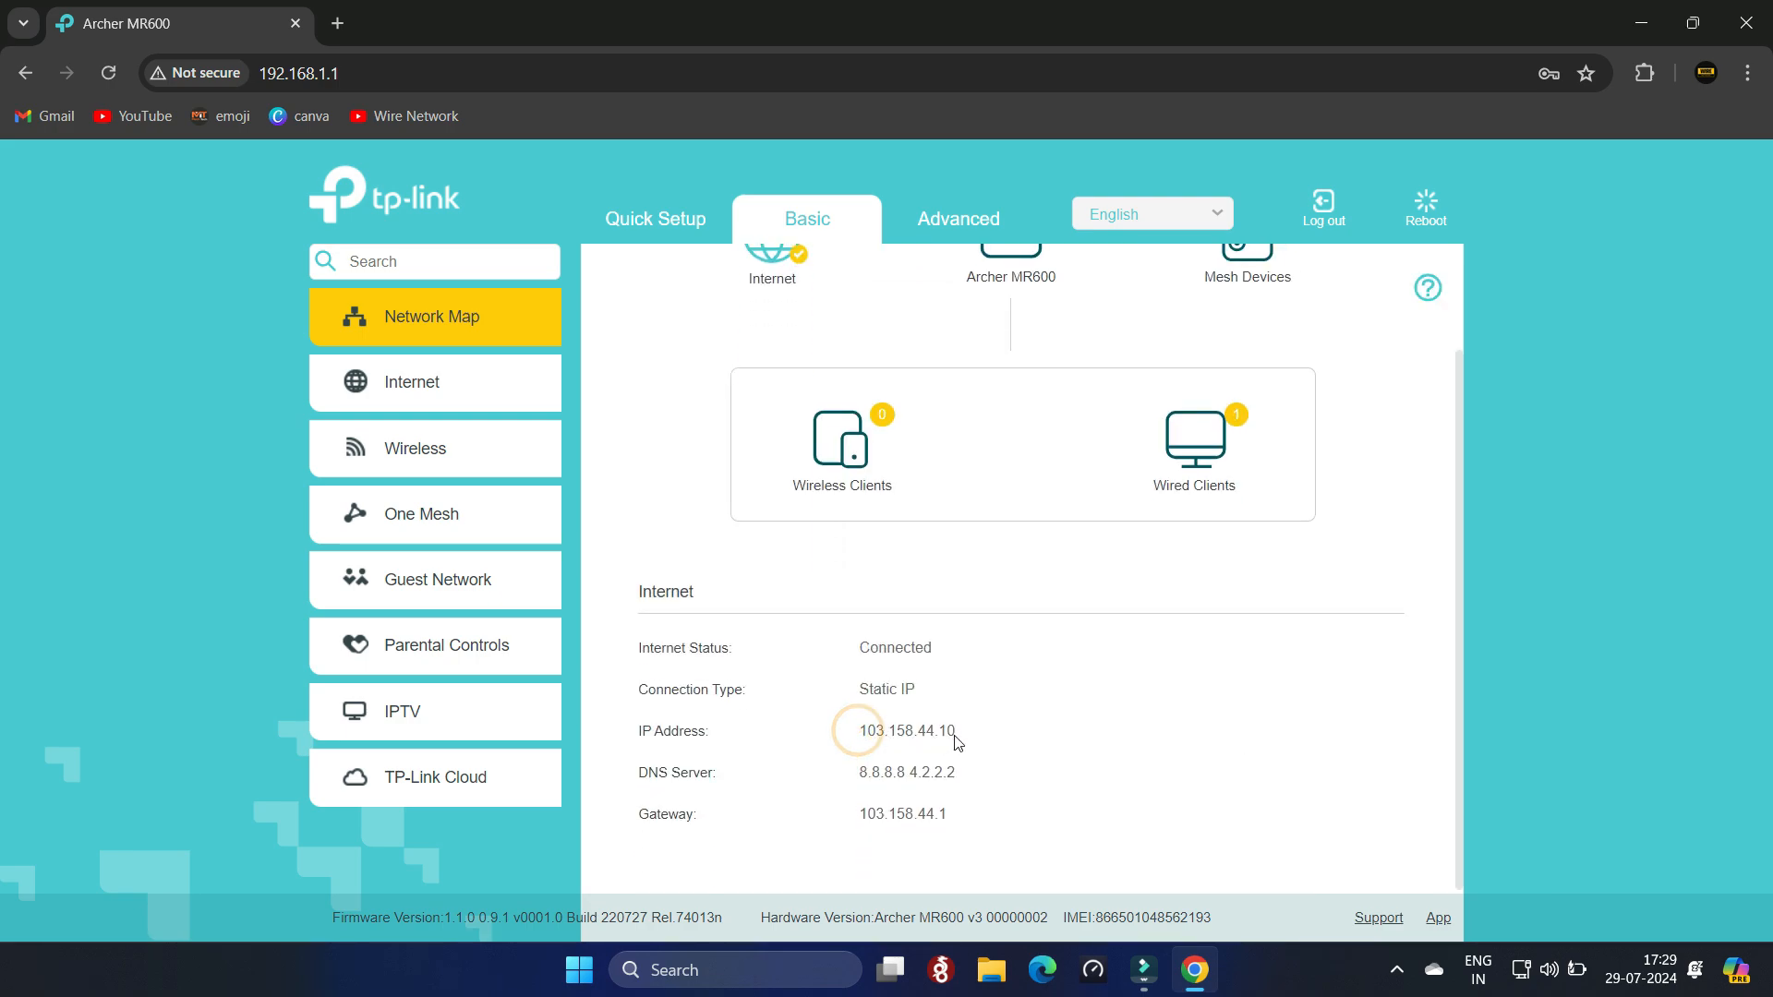
left_click_drag(955, 731, 868, 740)
left_click(1146, 731)
scroll(1145, 730, "up", 2)
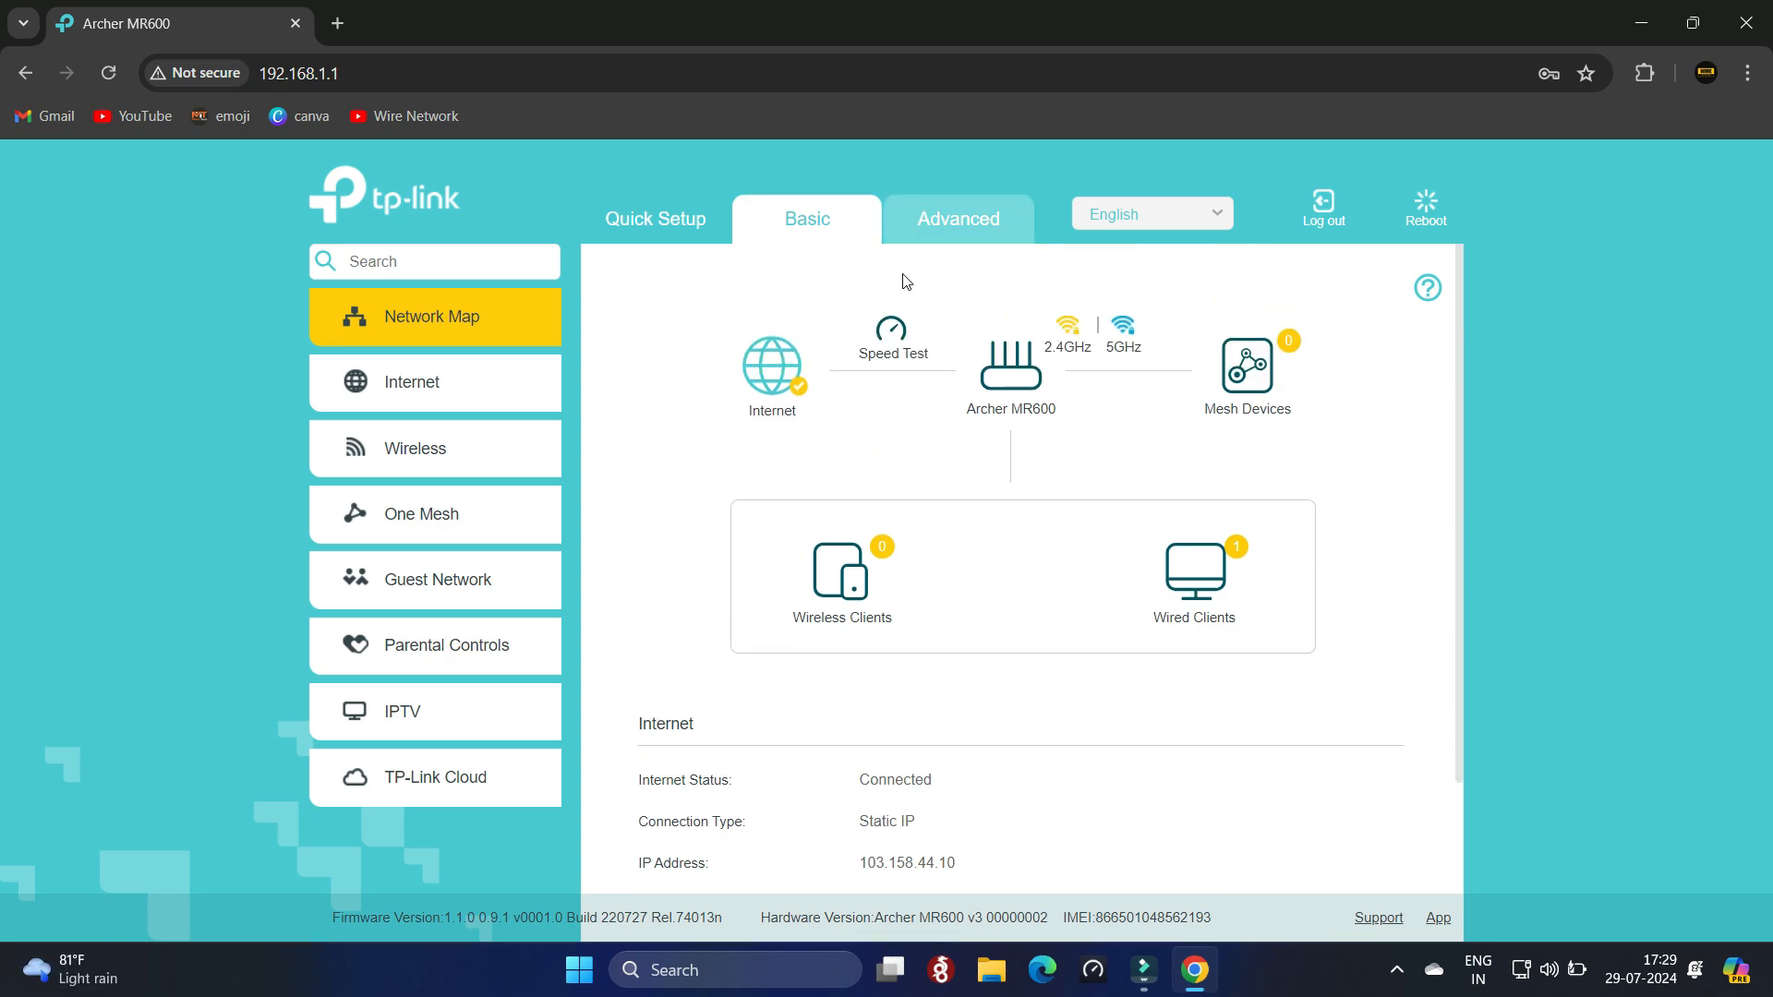
Open the router's advanced OpenVPN settings and enable the VPN server
left_click(965, 230)
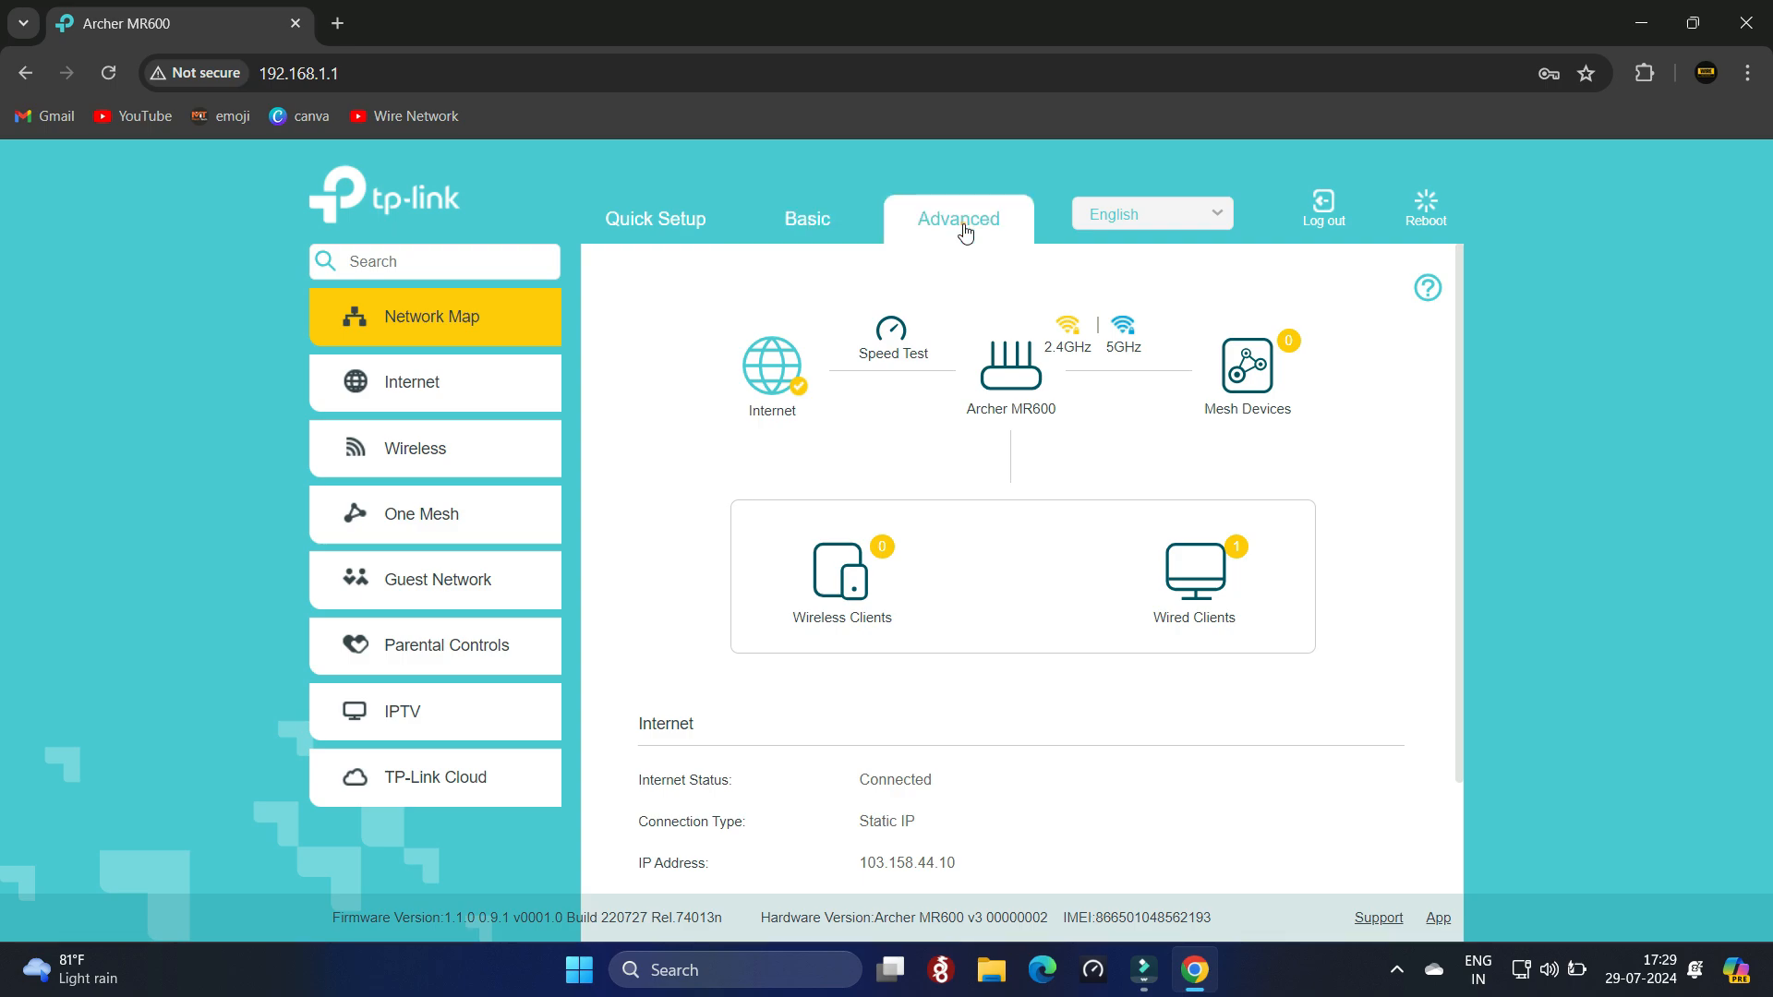
scroll(503, 443, "down", 3)
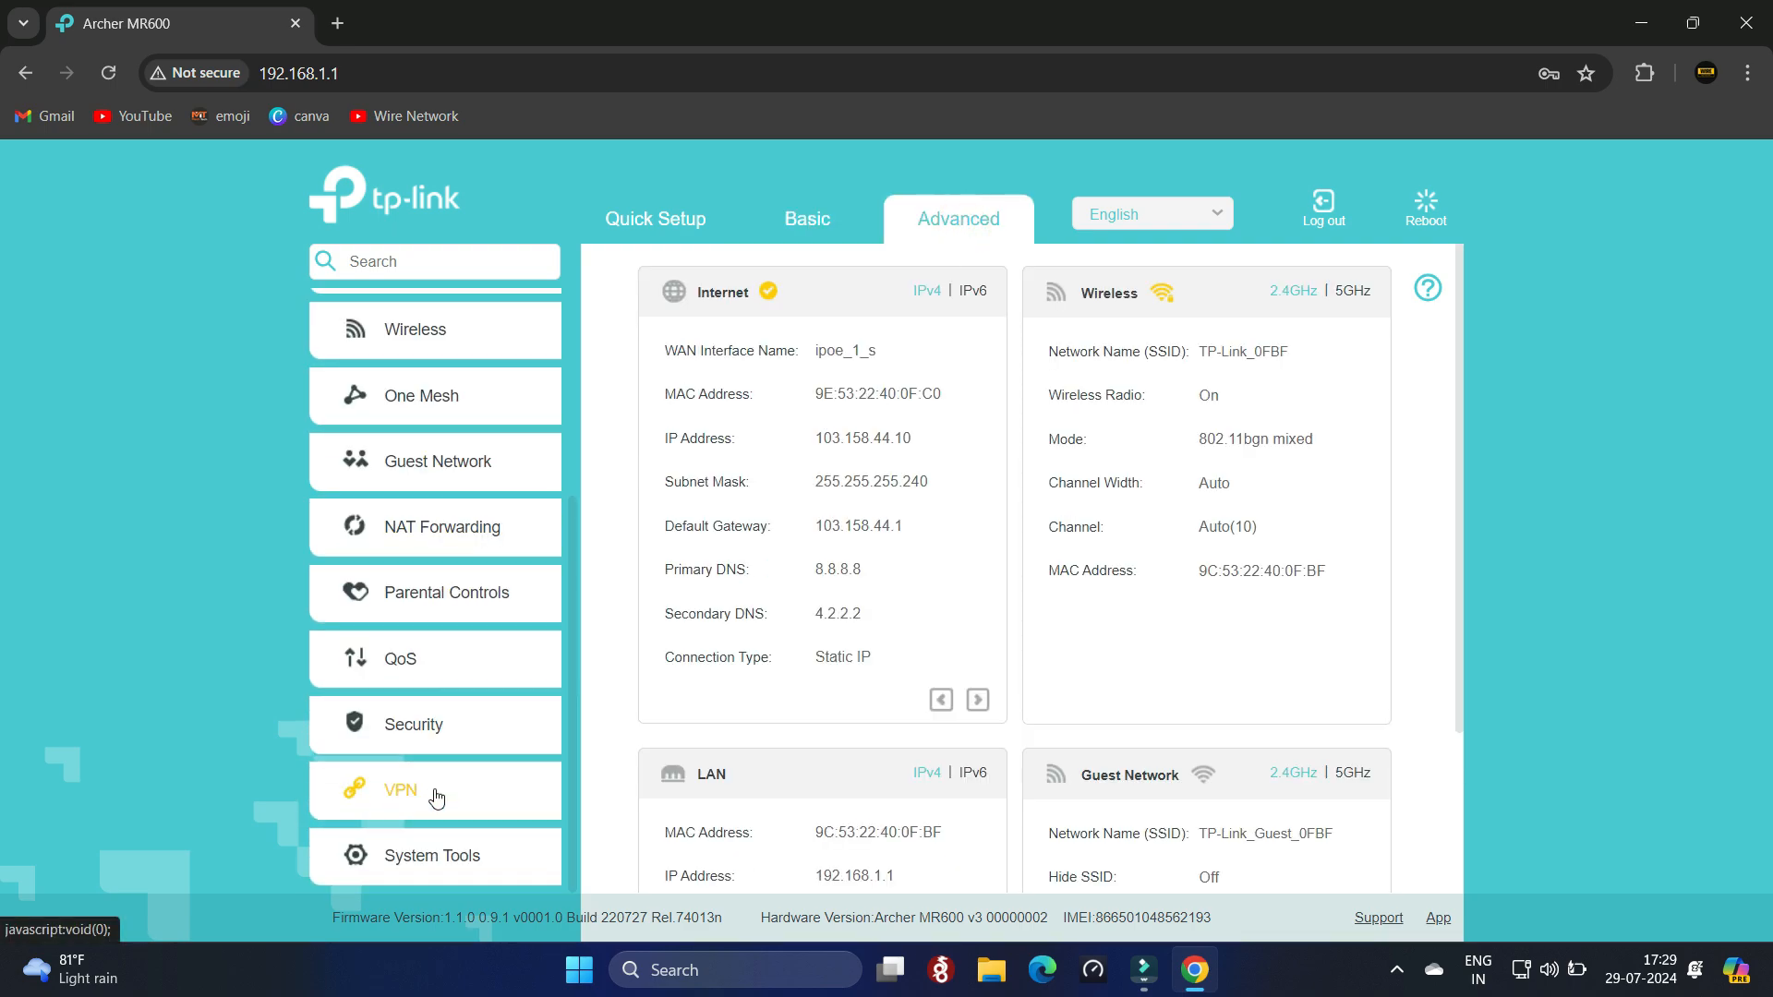
left_click(437, 796)
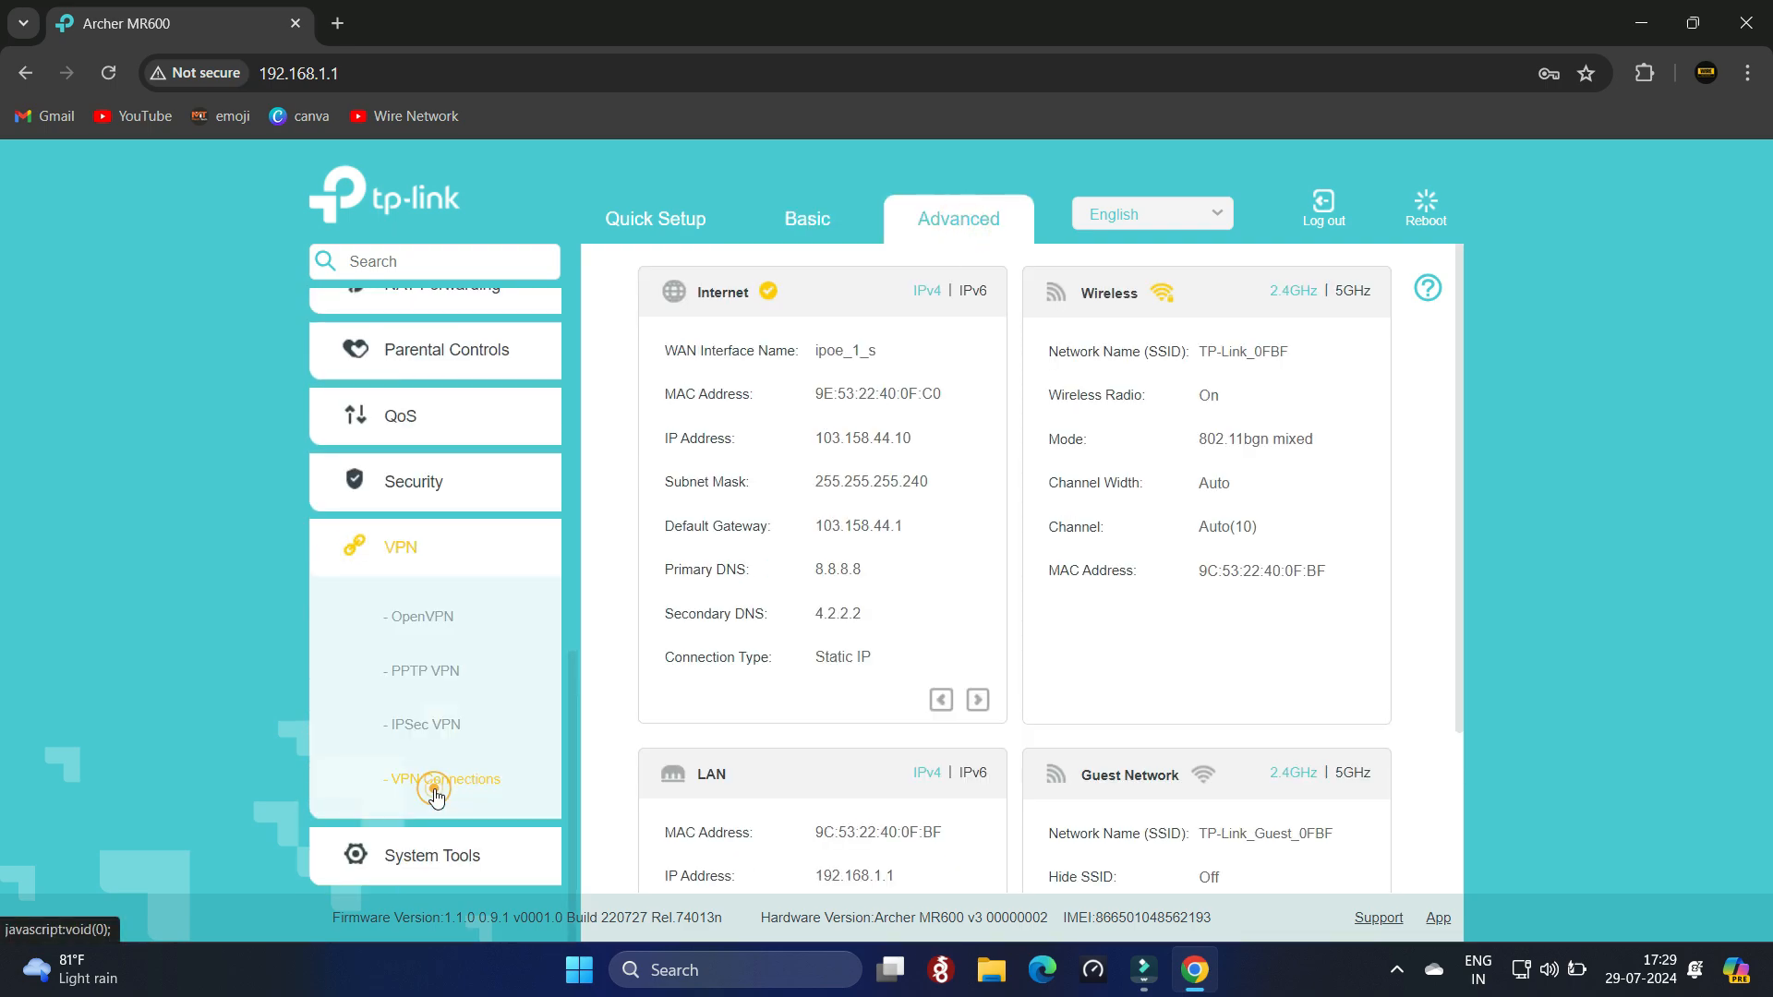
left_click(439, 629)
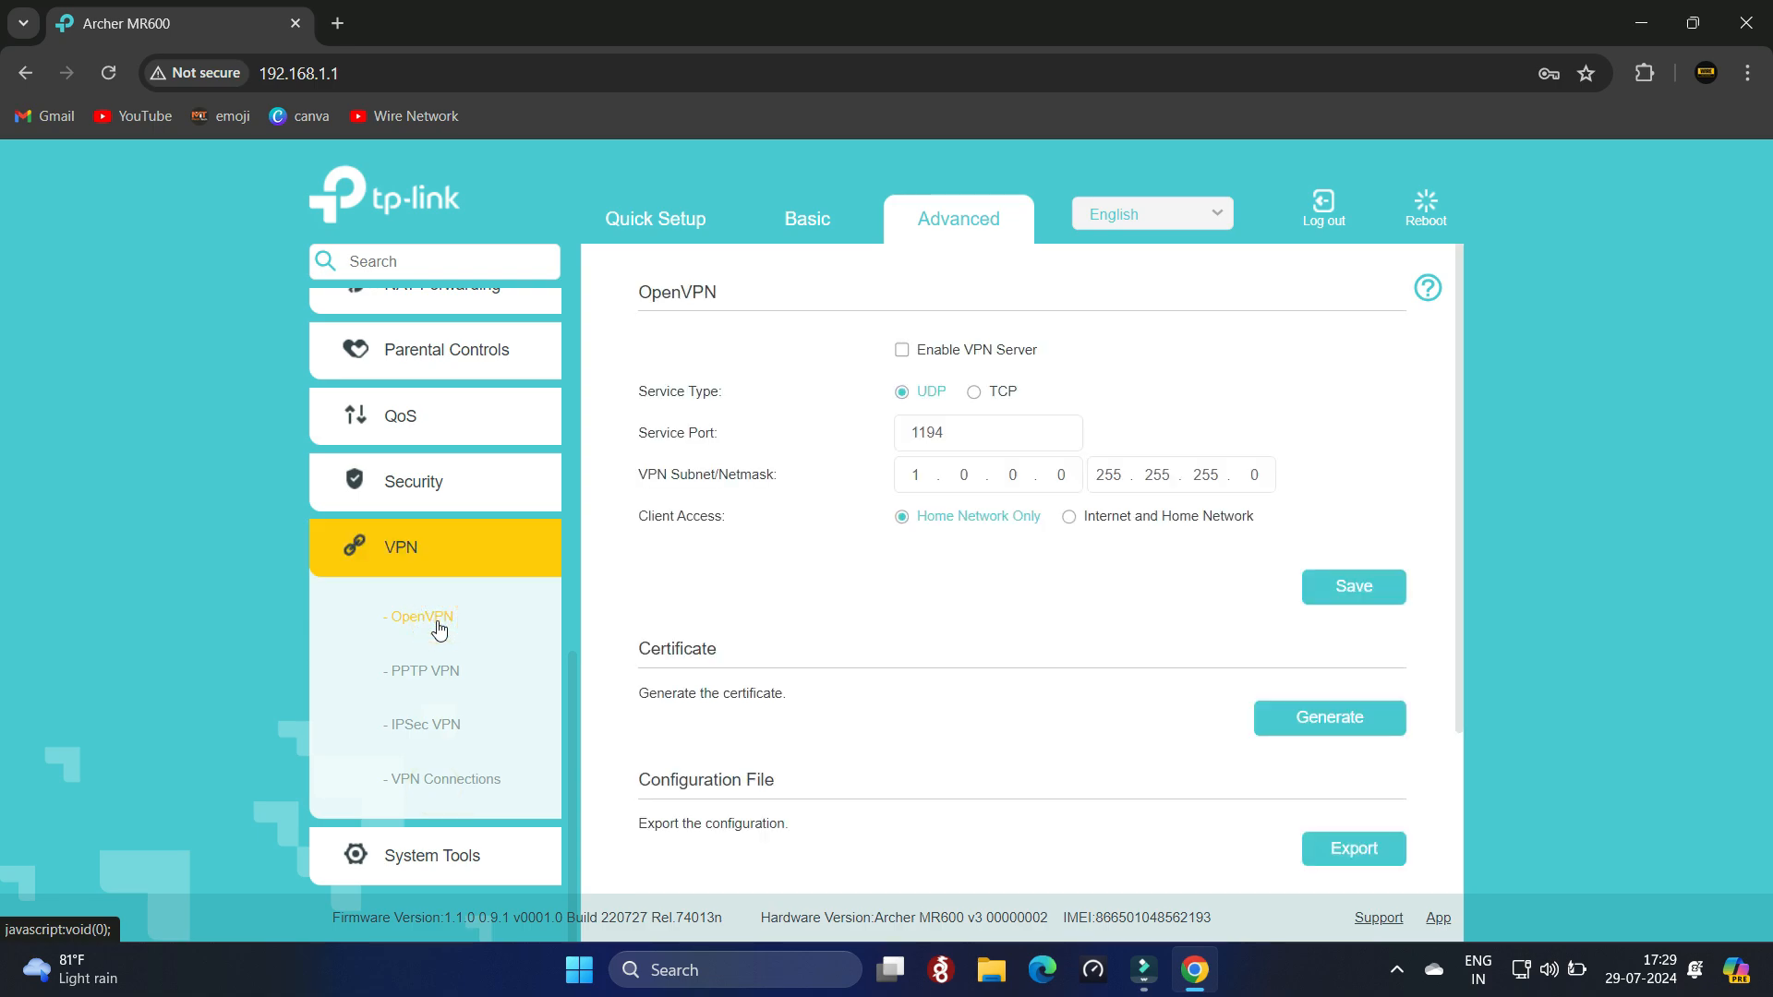
left_click(902, 351)
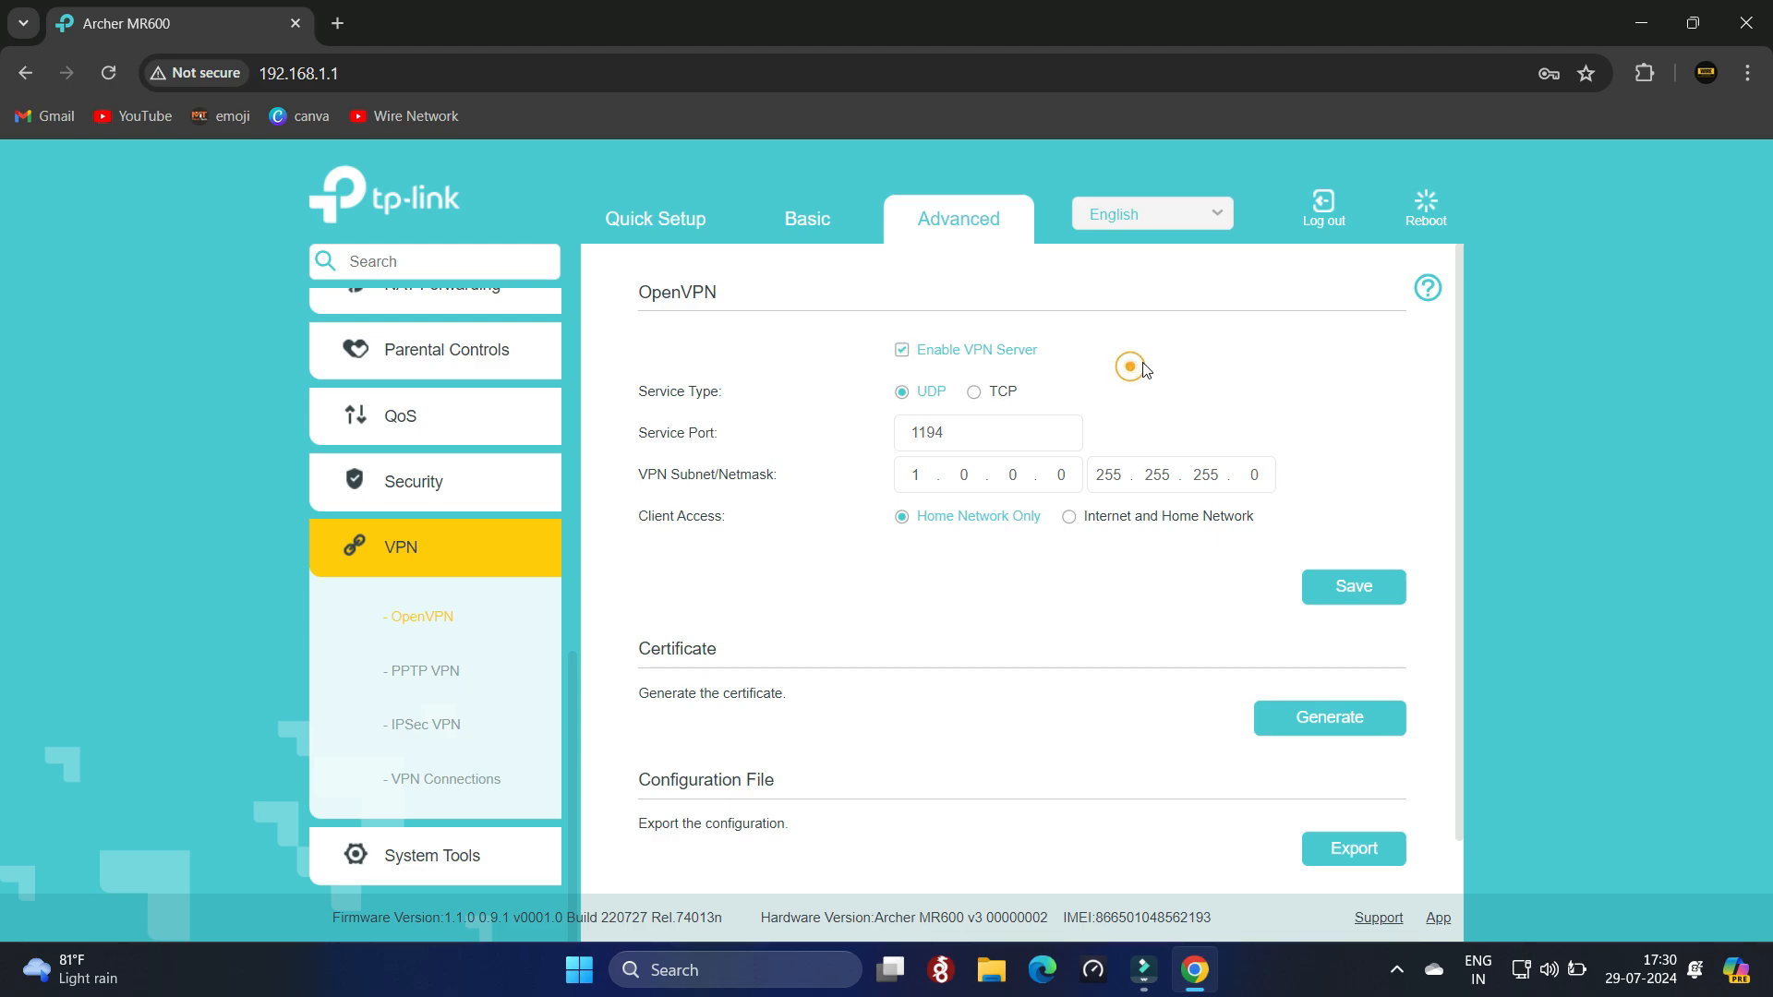
Review the OpenVPN server's service type and service port
scroll(1126, 373, "down", 1)
left_click_drag(729, 339, 639, 338)
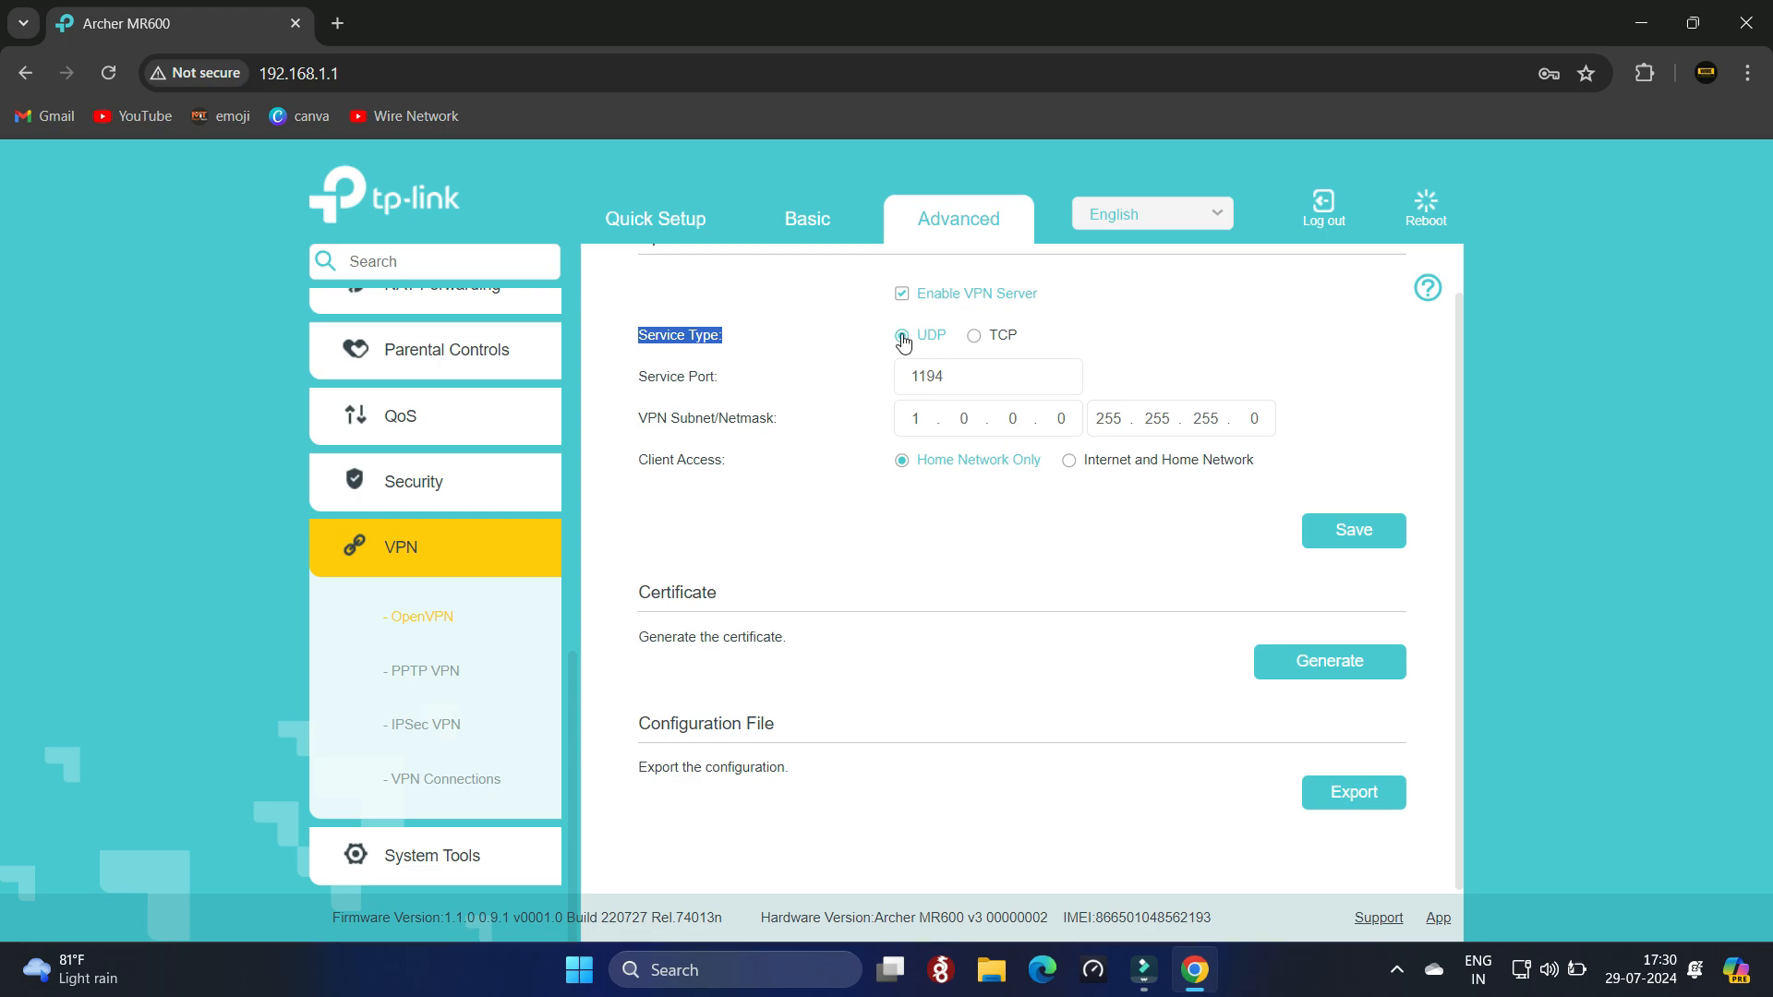
left_click_drag(726, 382, 637, 380)
left_click(985, 387)
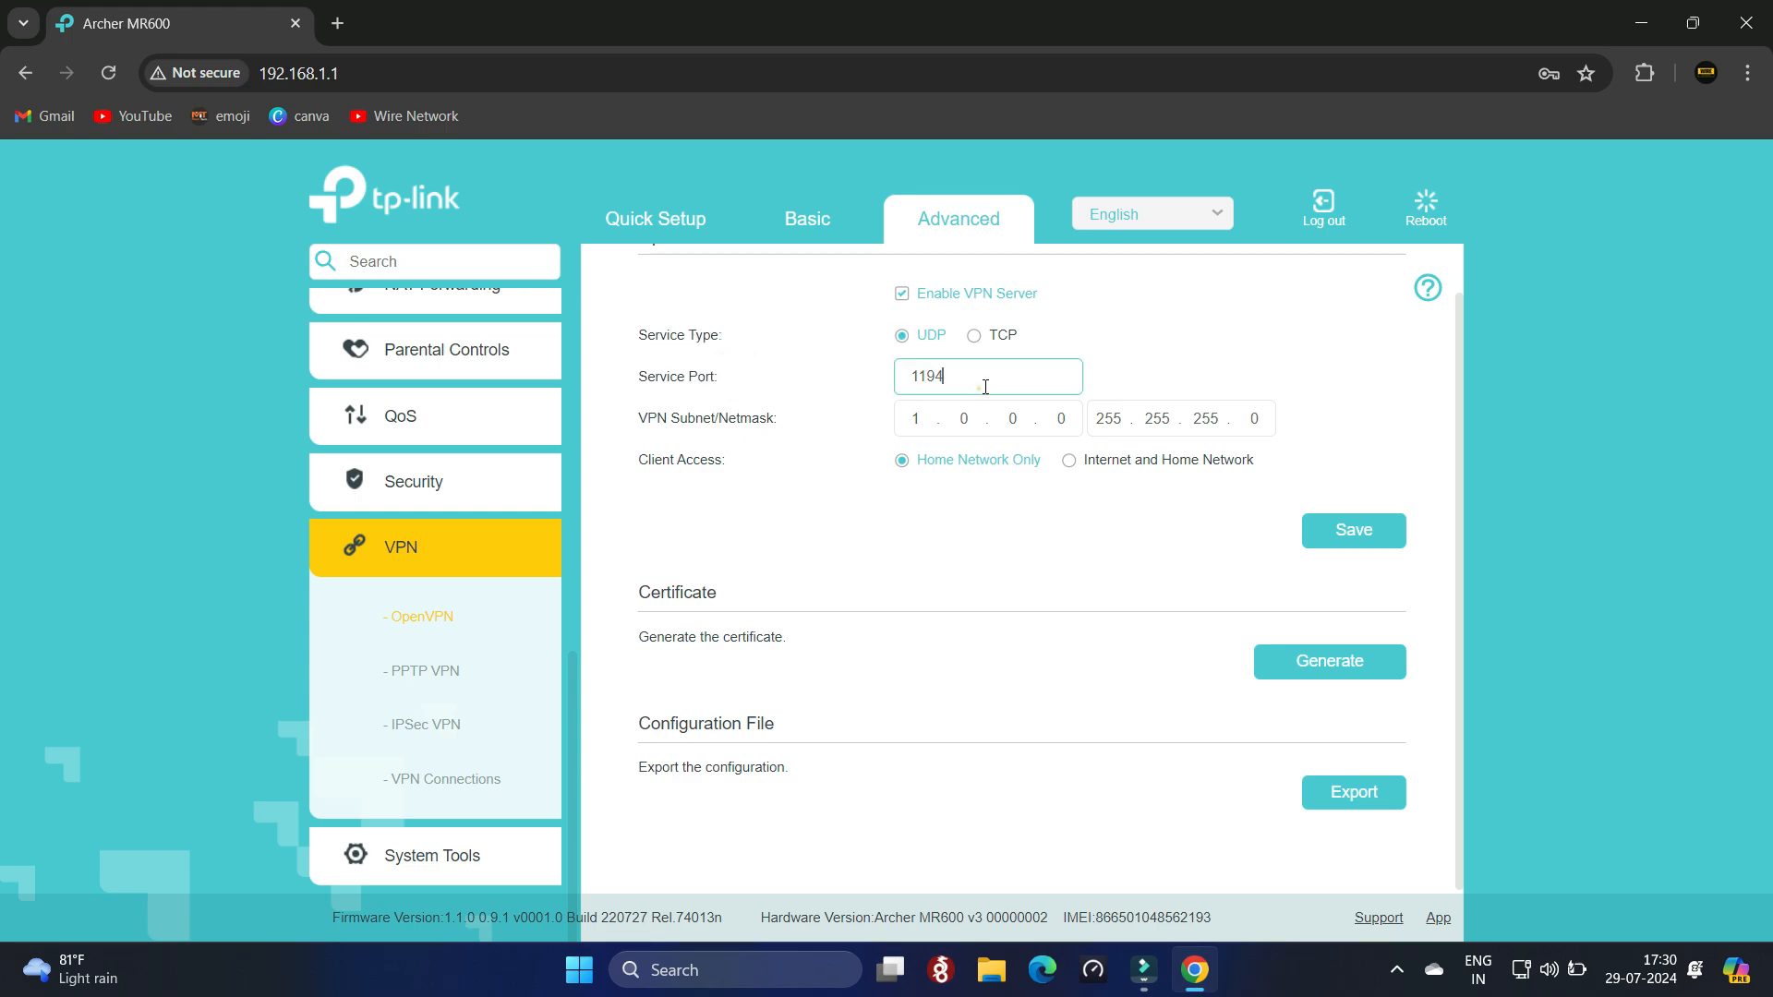
left_click_drag(980, 388, 891, 381)
left_click(1013, 380)
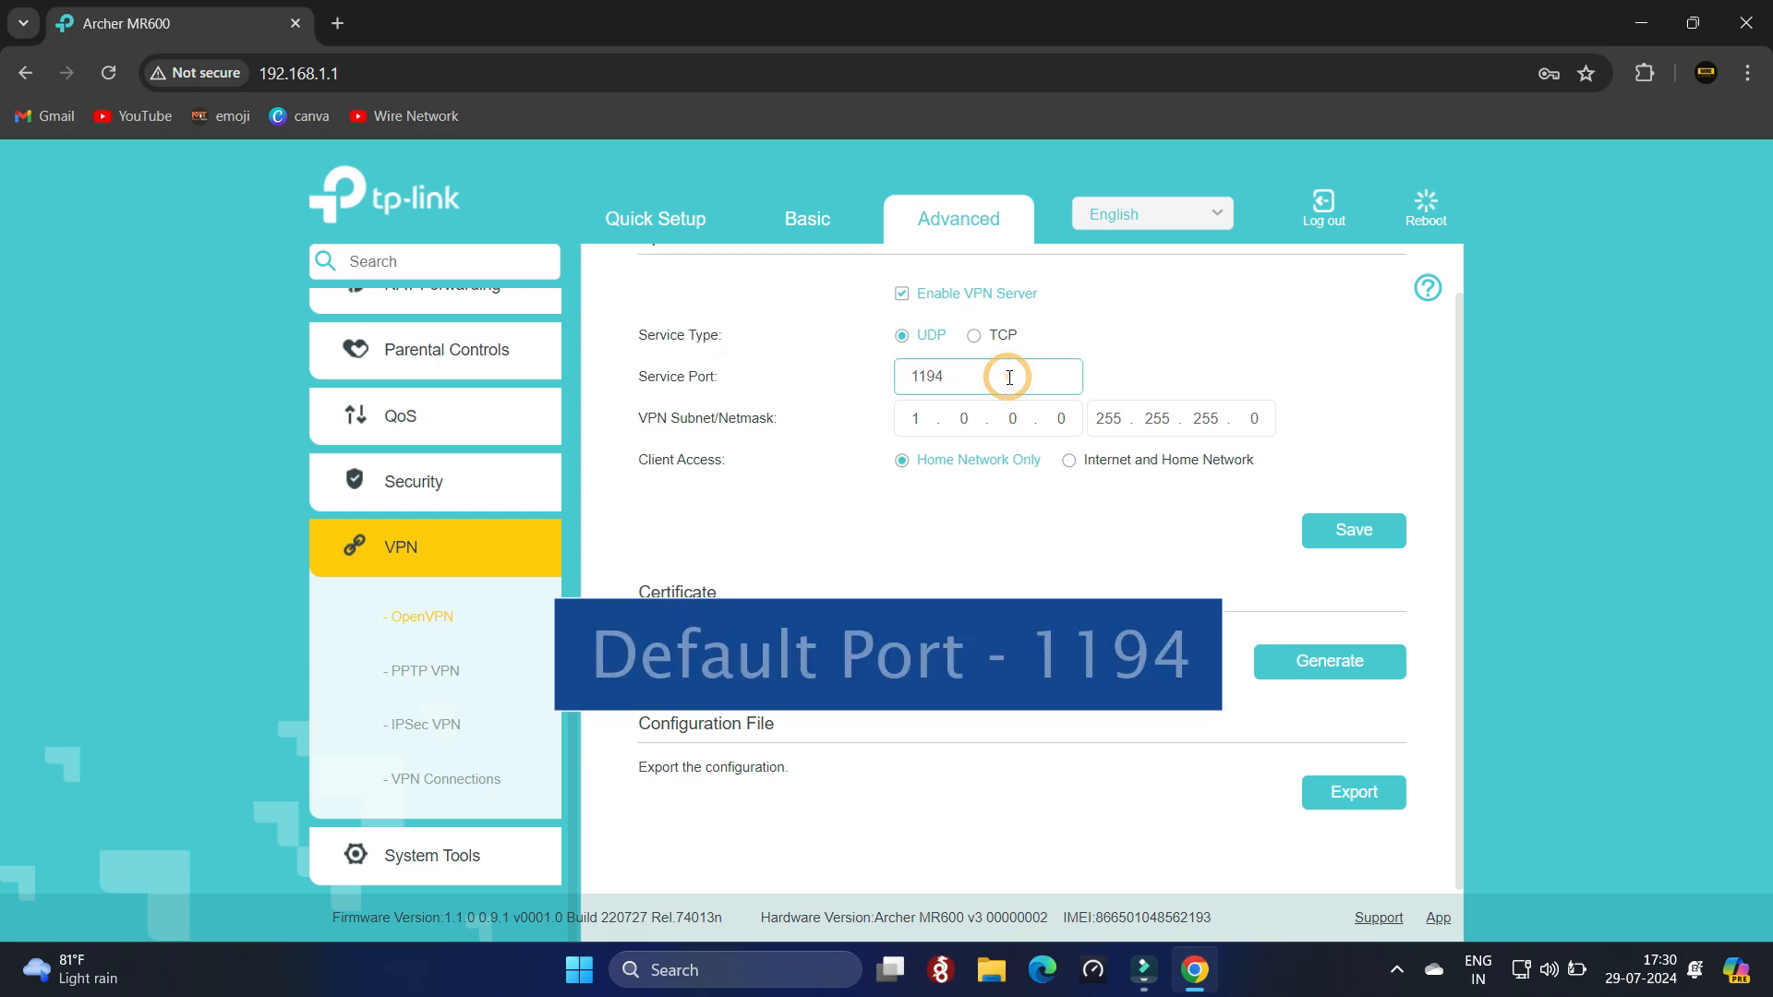
Set the VPN subnet to 10.200.1.0 and client access to Internet and Home Network, and save the settings
left_click_drag(778, 418, 631, 421)
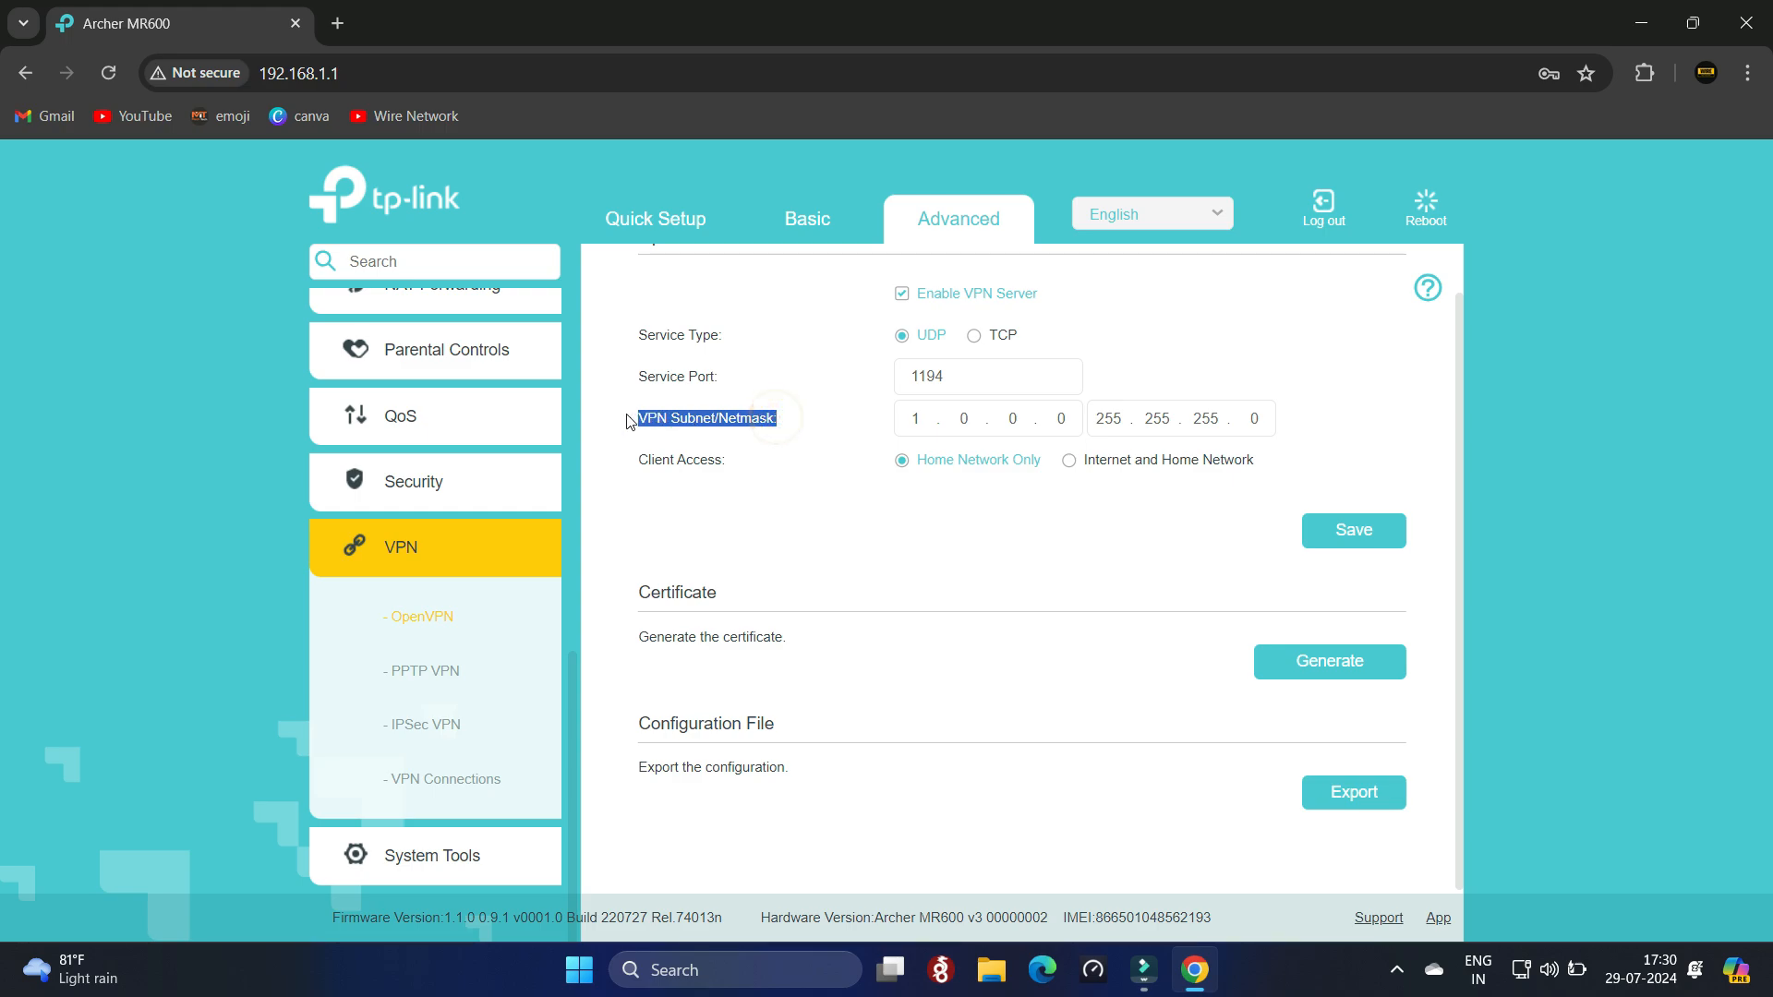
double_click(915, 421)
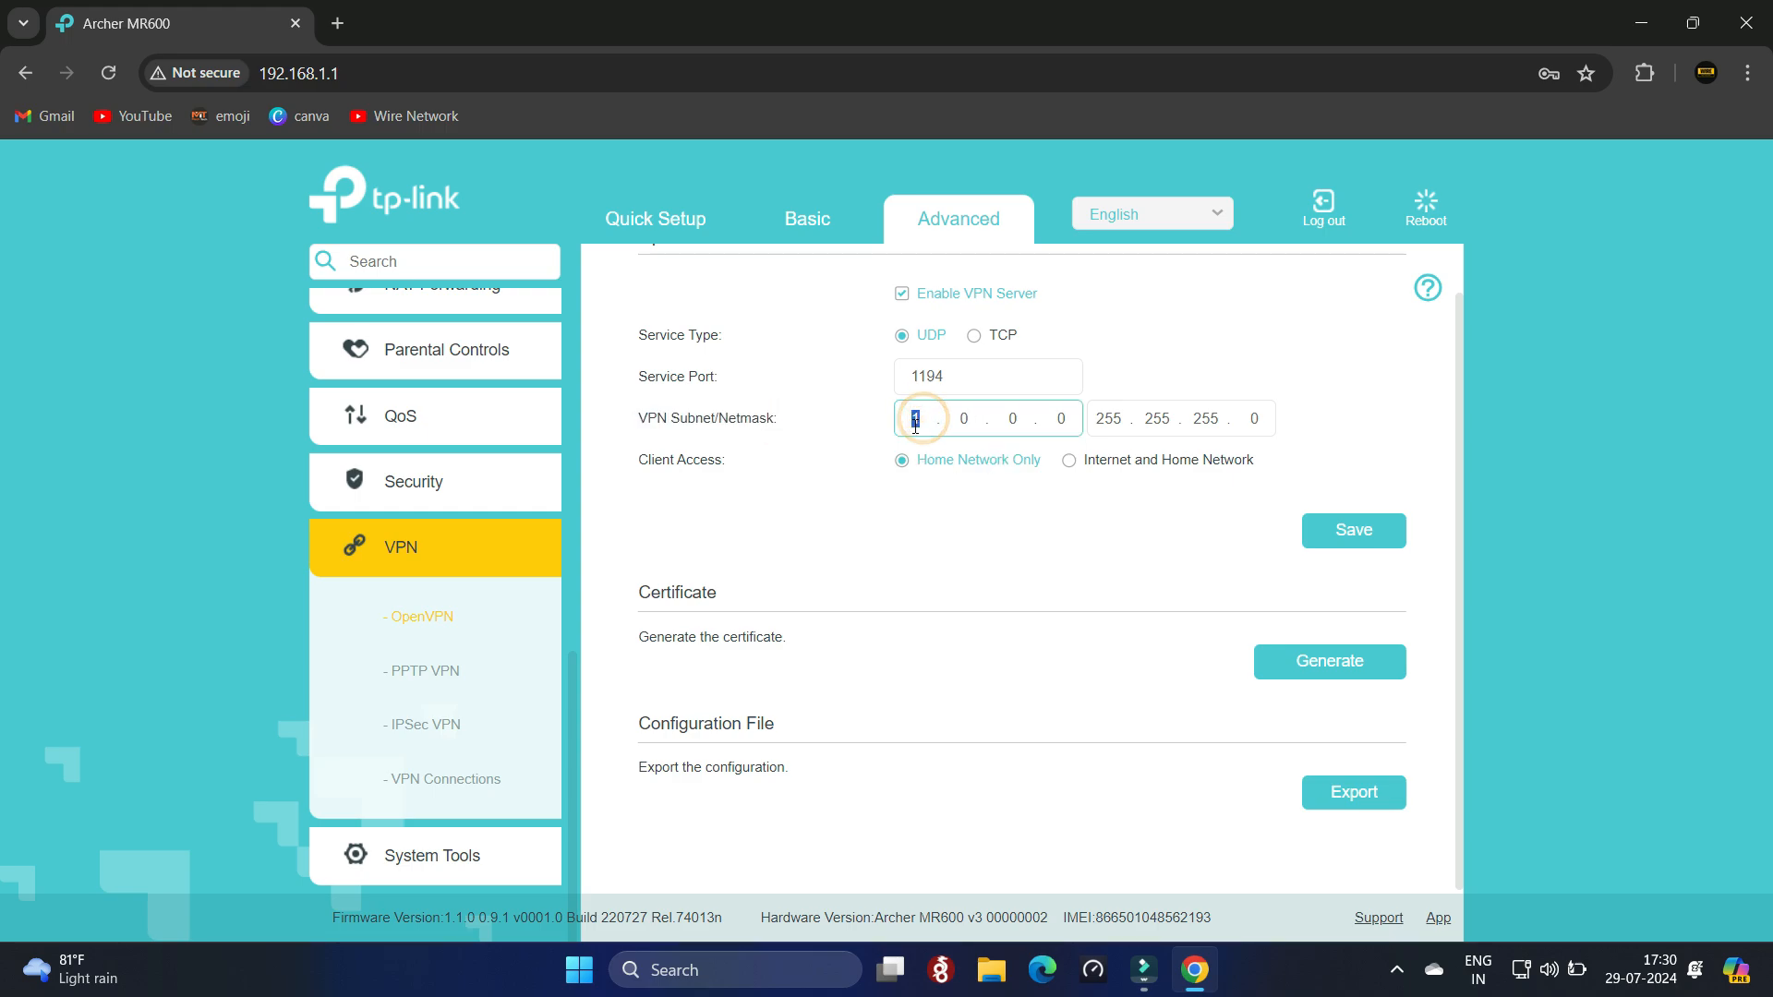
type("10")
key("period")
type("200.1")
left_click(1076, 558)
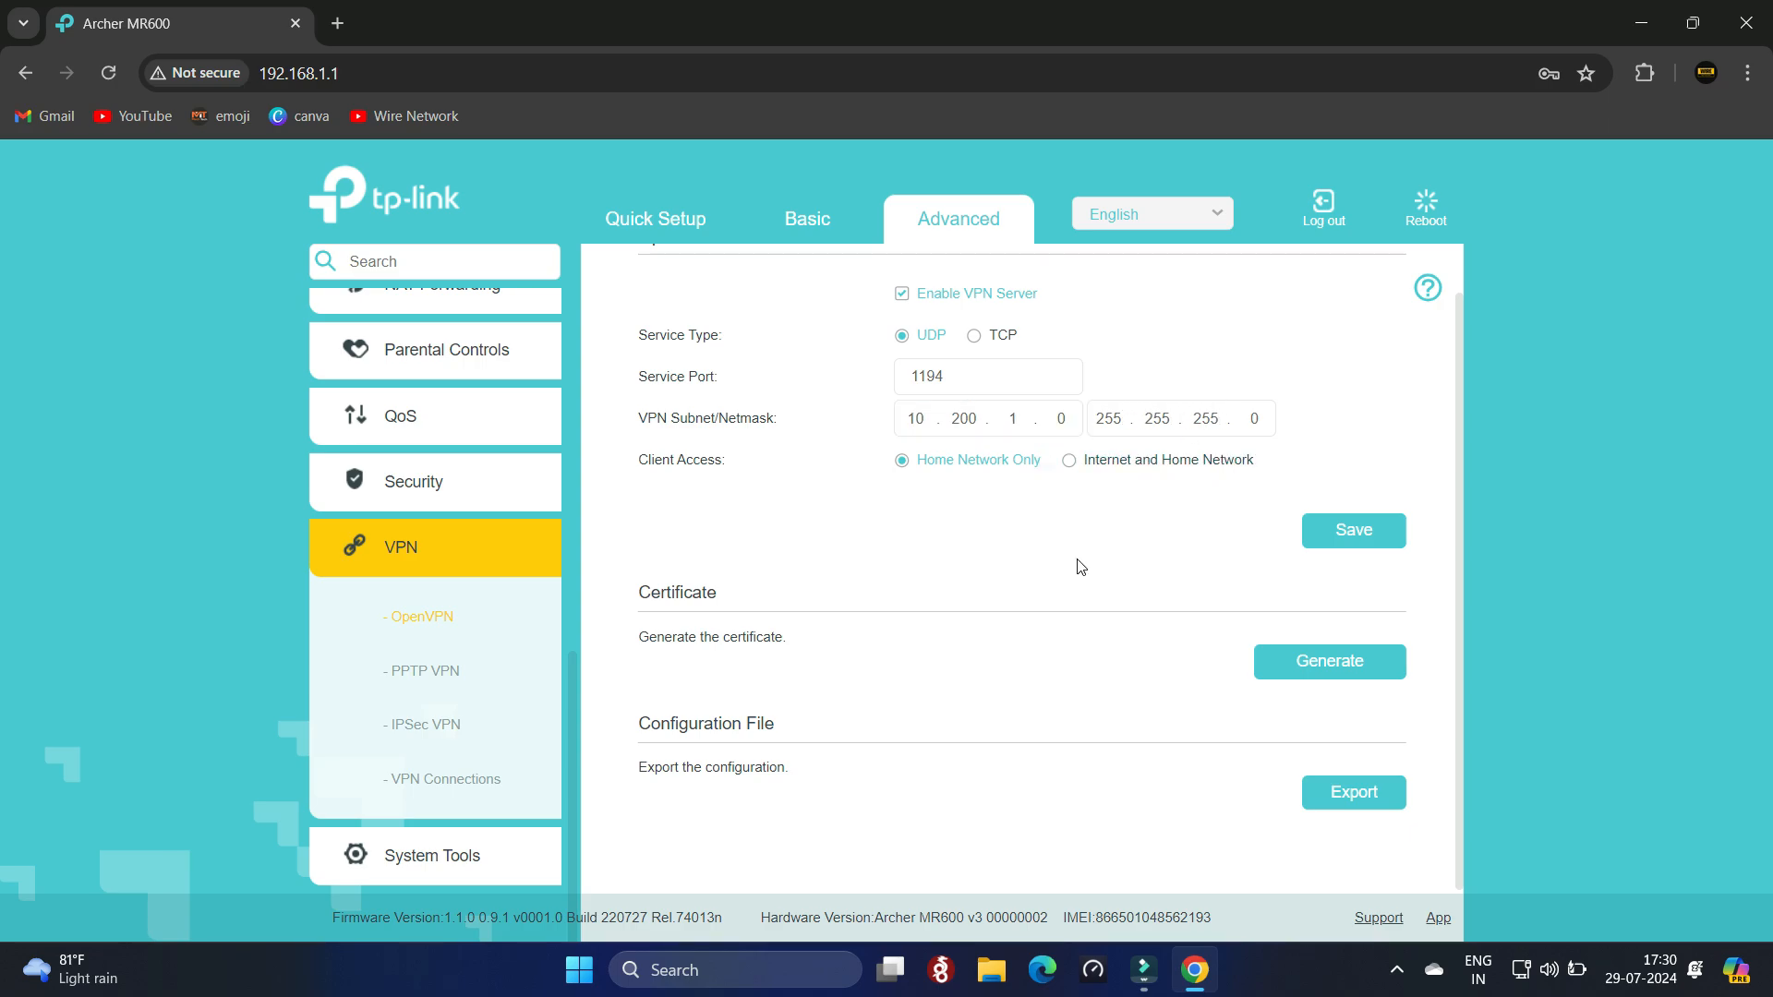
left_click(1114, 465)
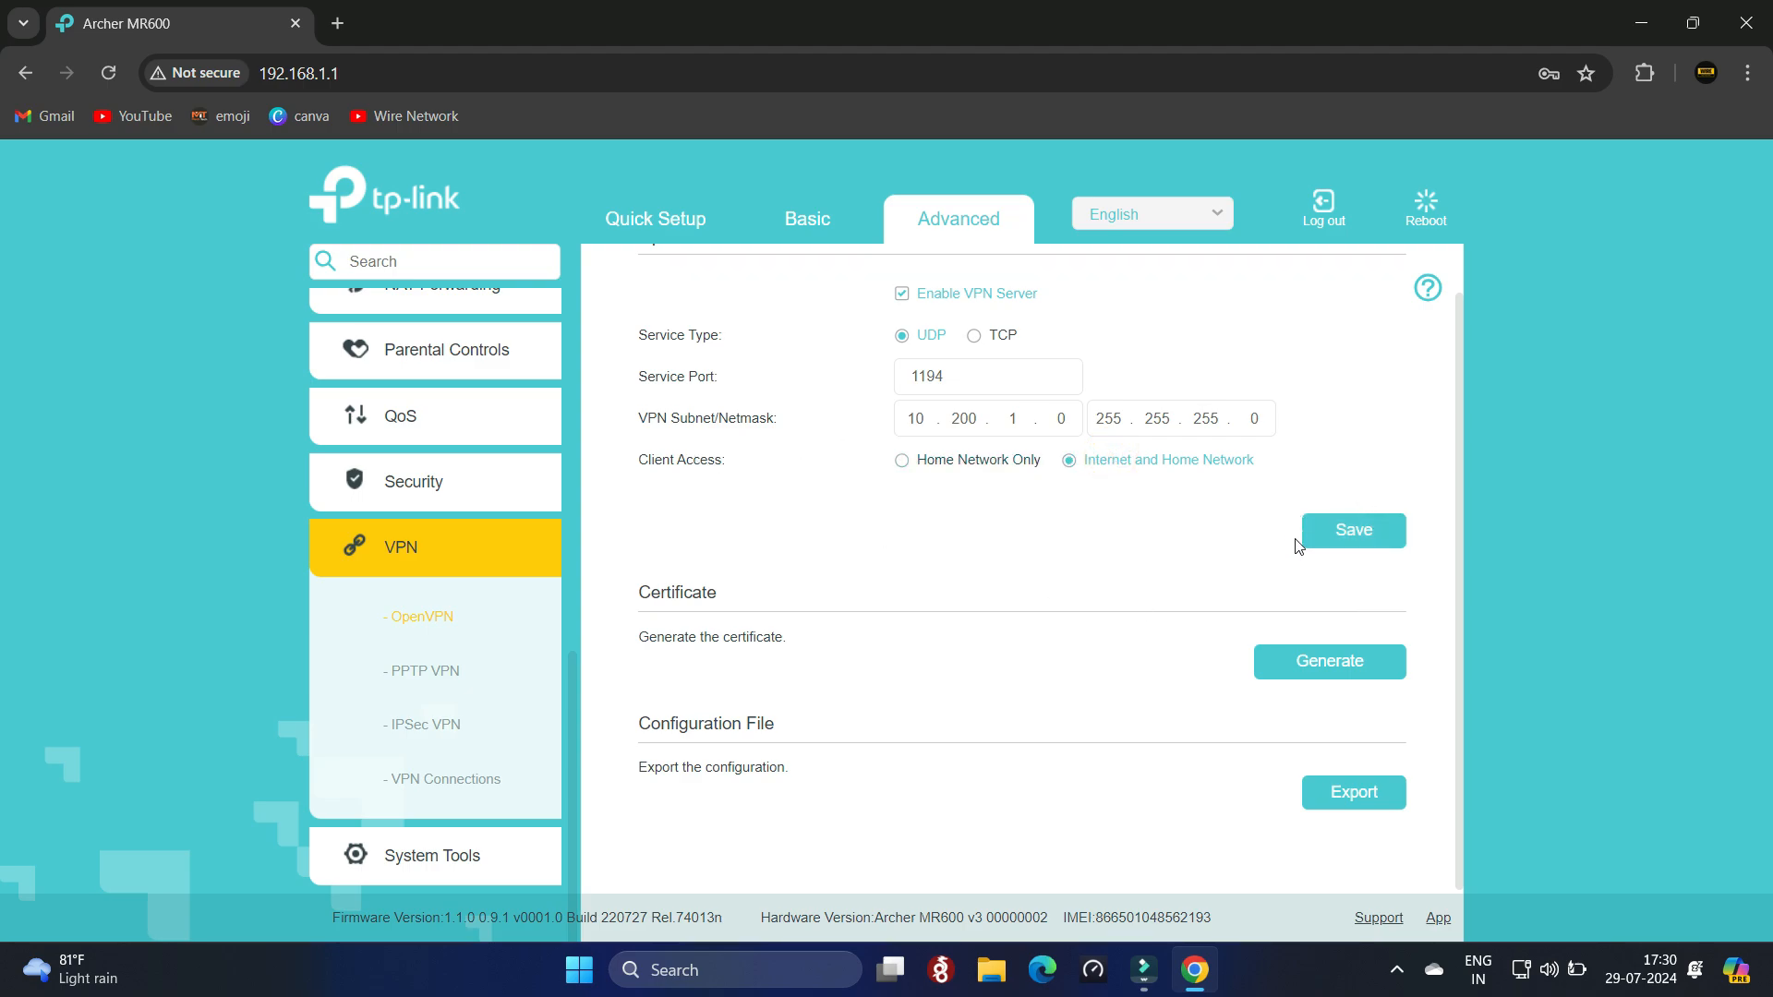
left_click(1376, 540)
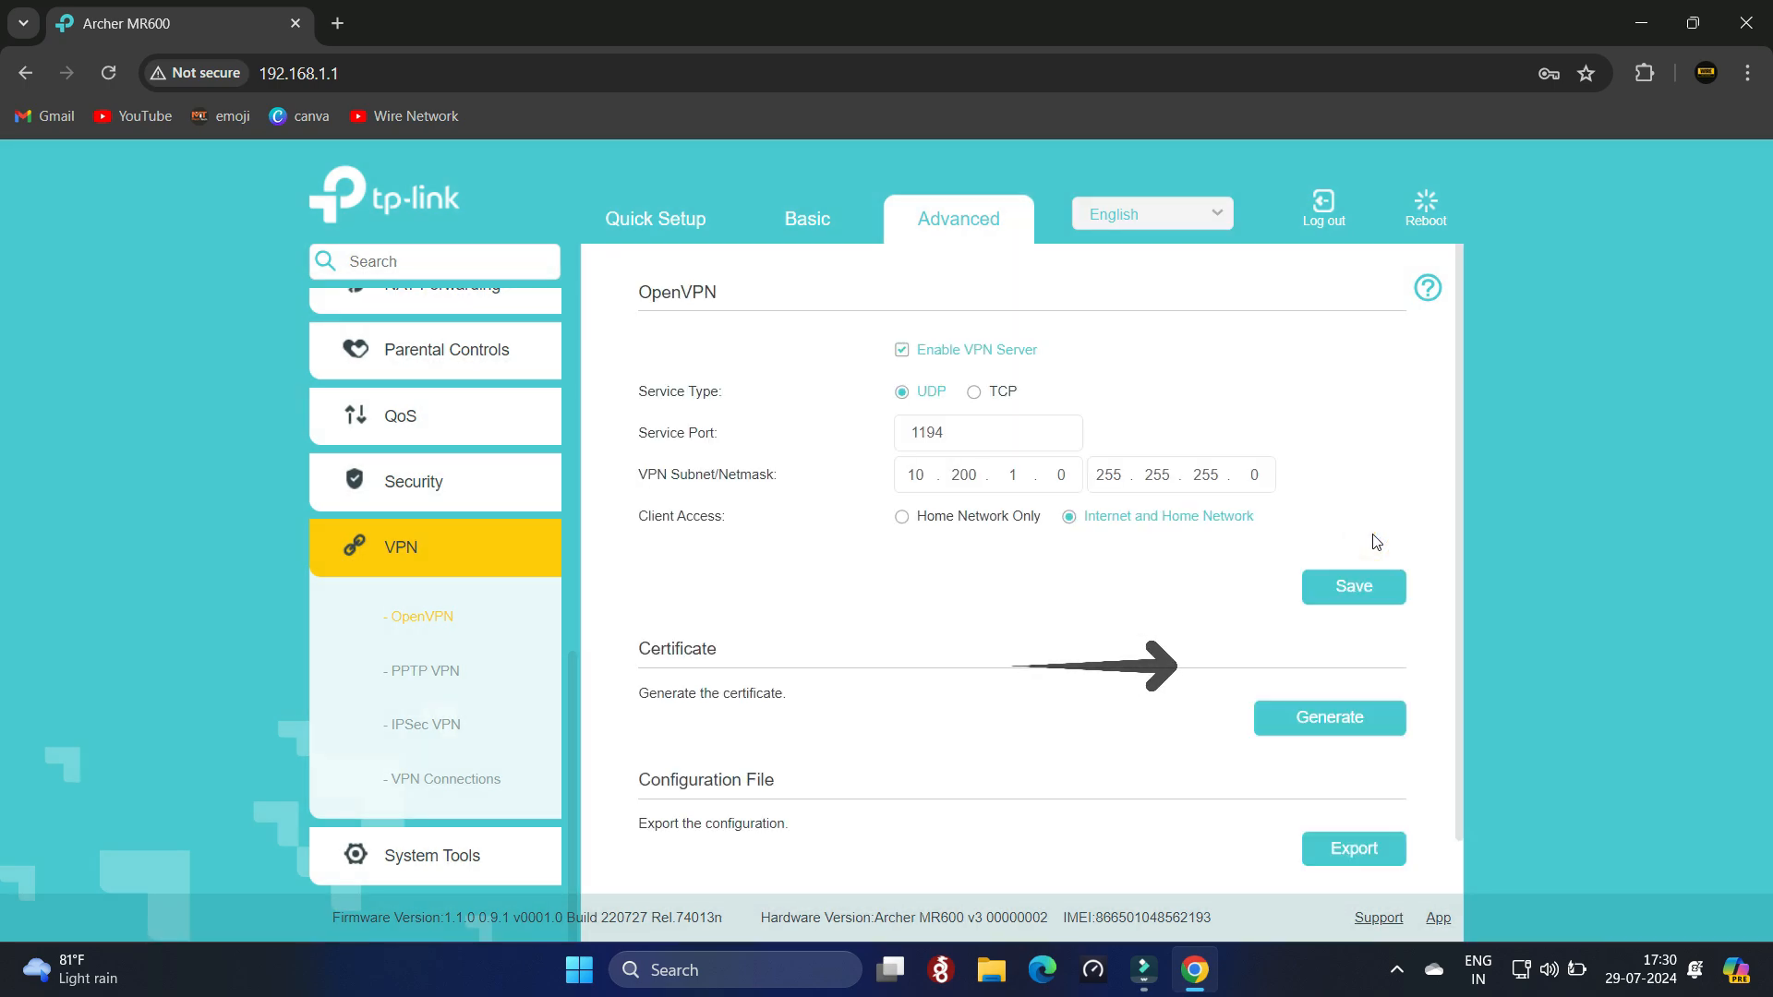
Generate the OpenVPN server certificate and check the generation result
scroll(1376, 542, "down", 1)
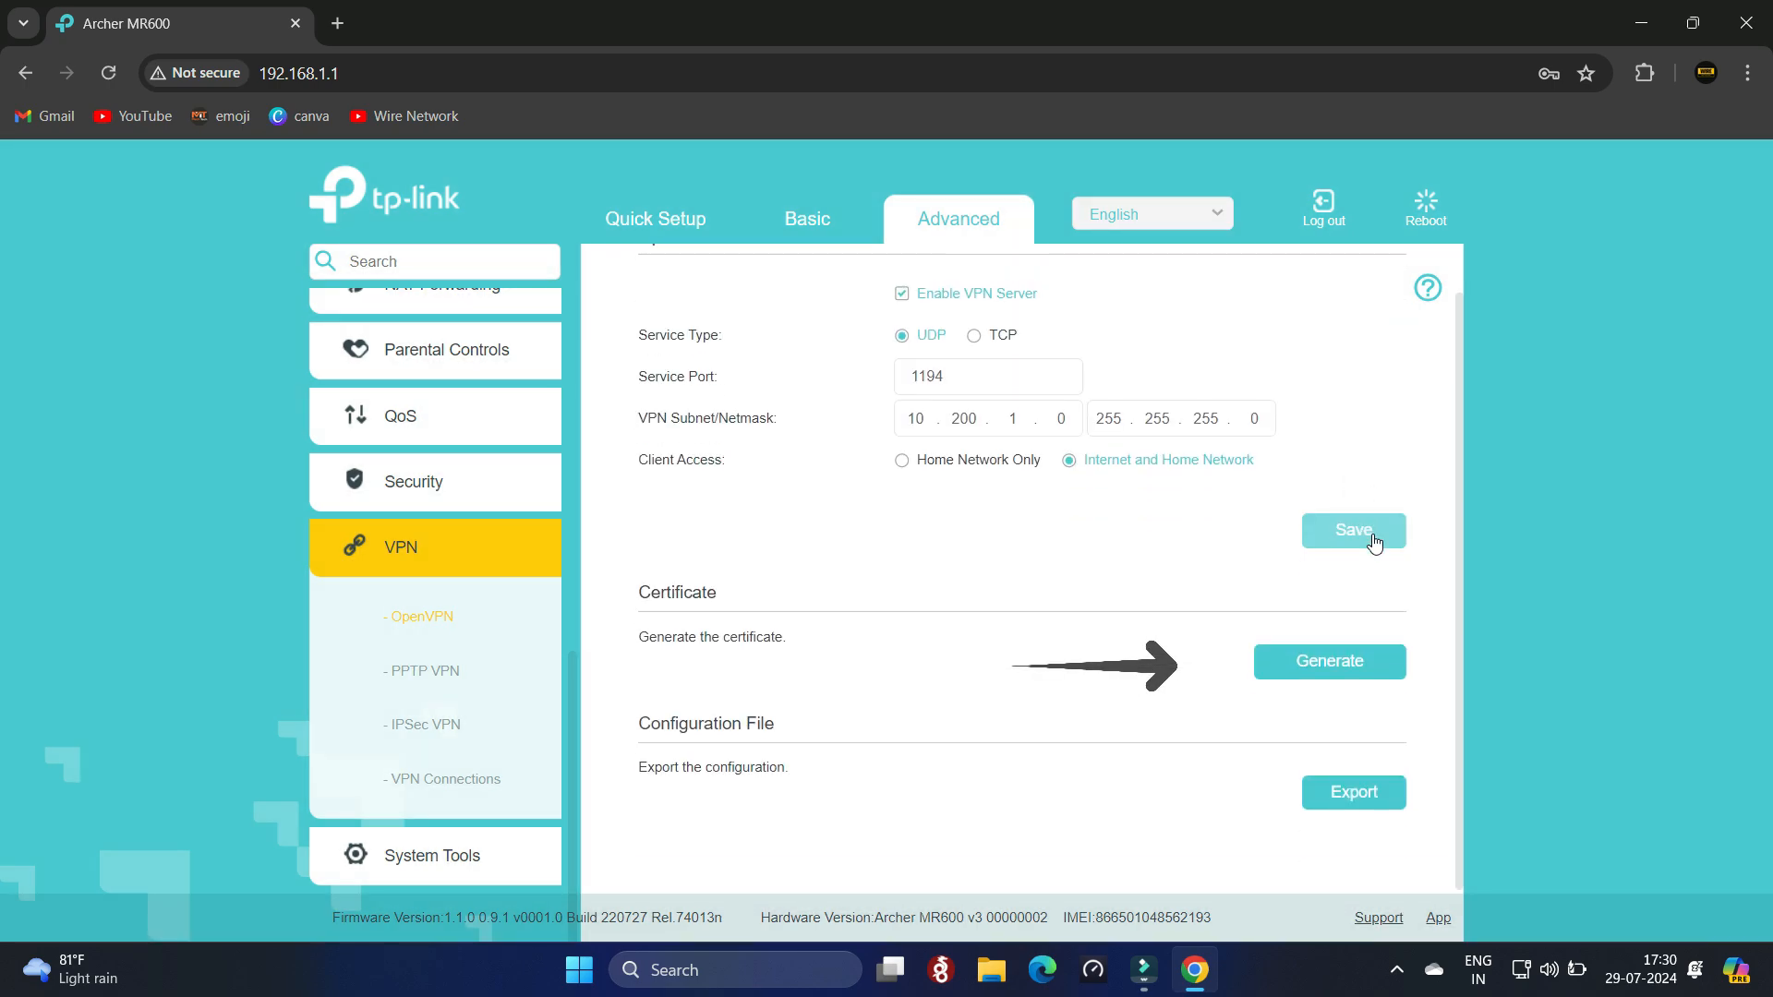
left_click(1367, 671)
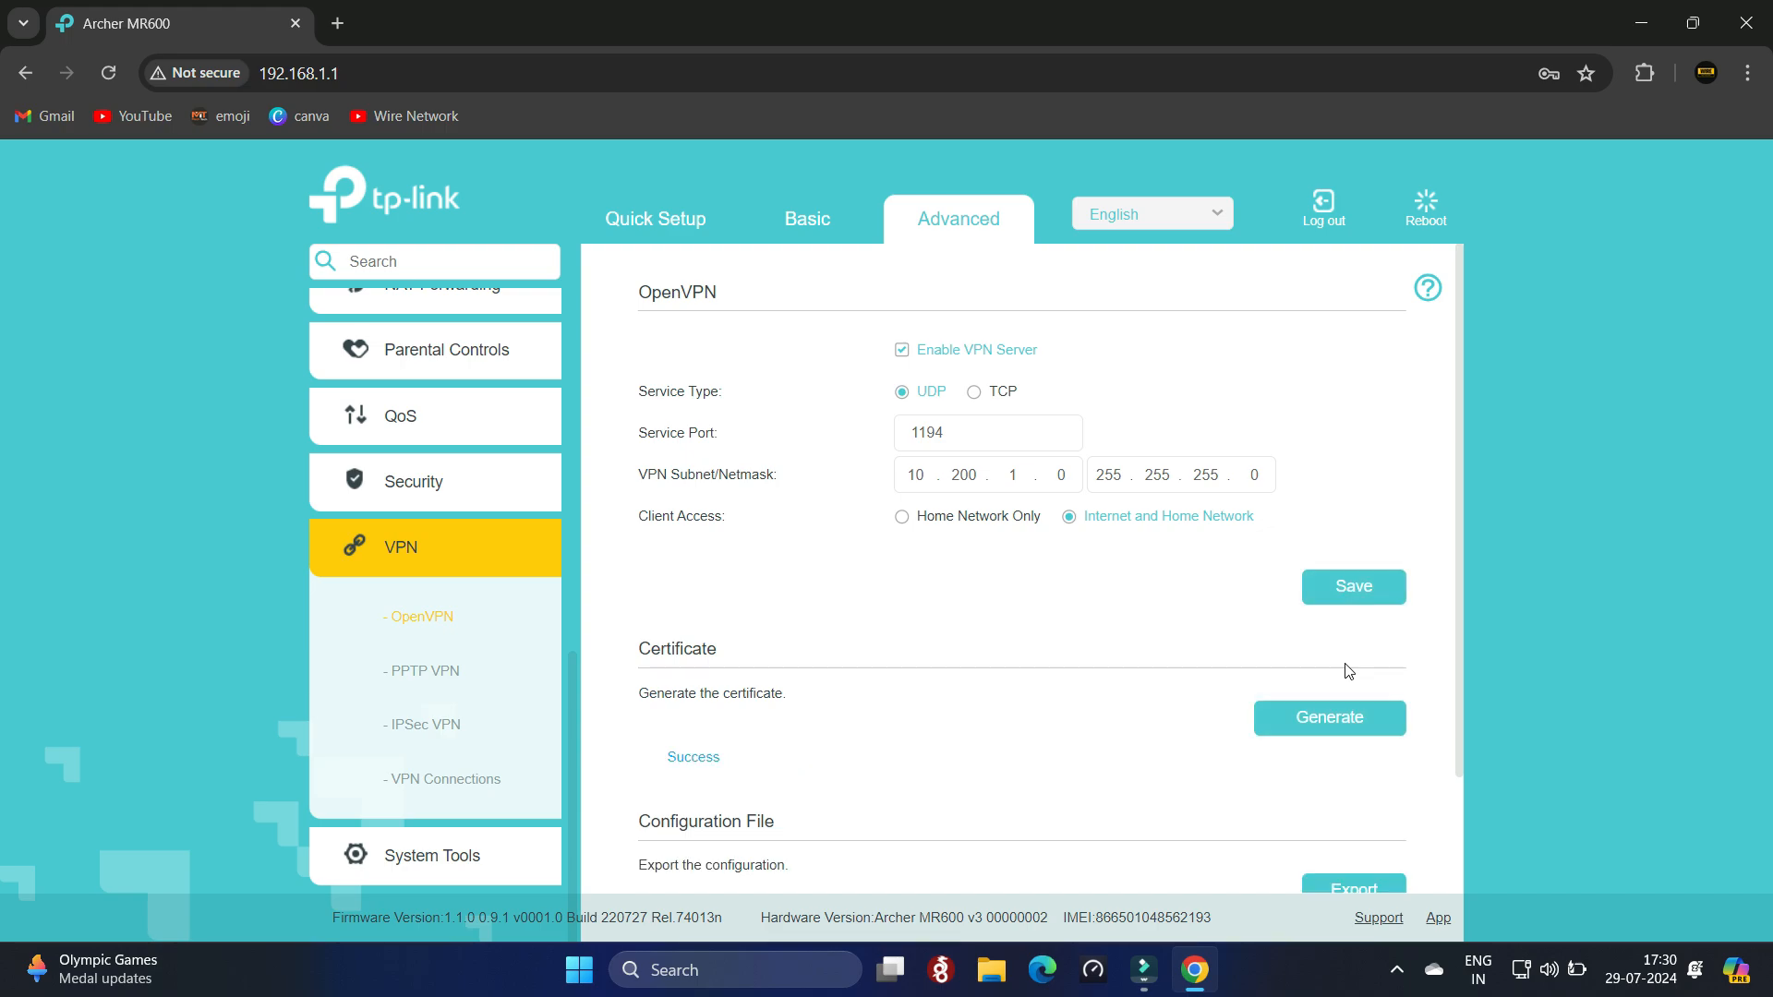
scroll(1348, 671, "down", 1)
left_click_drag(774, 681, 640, 661)
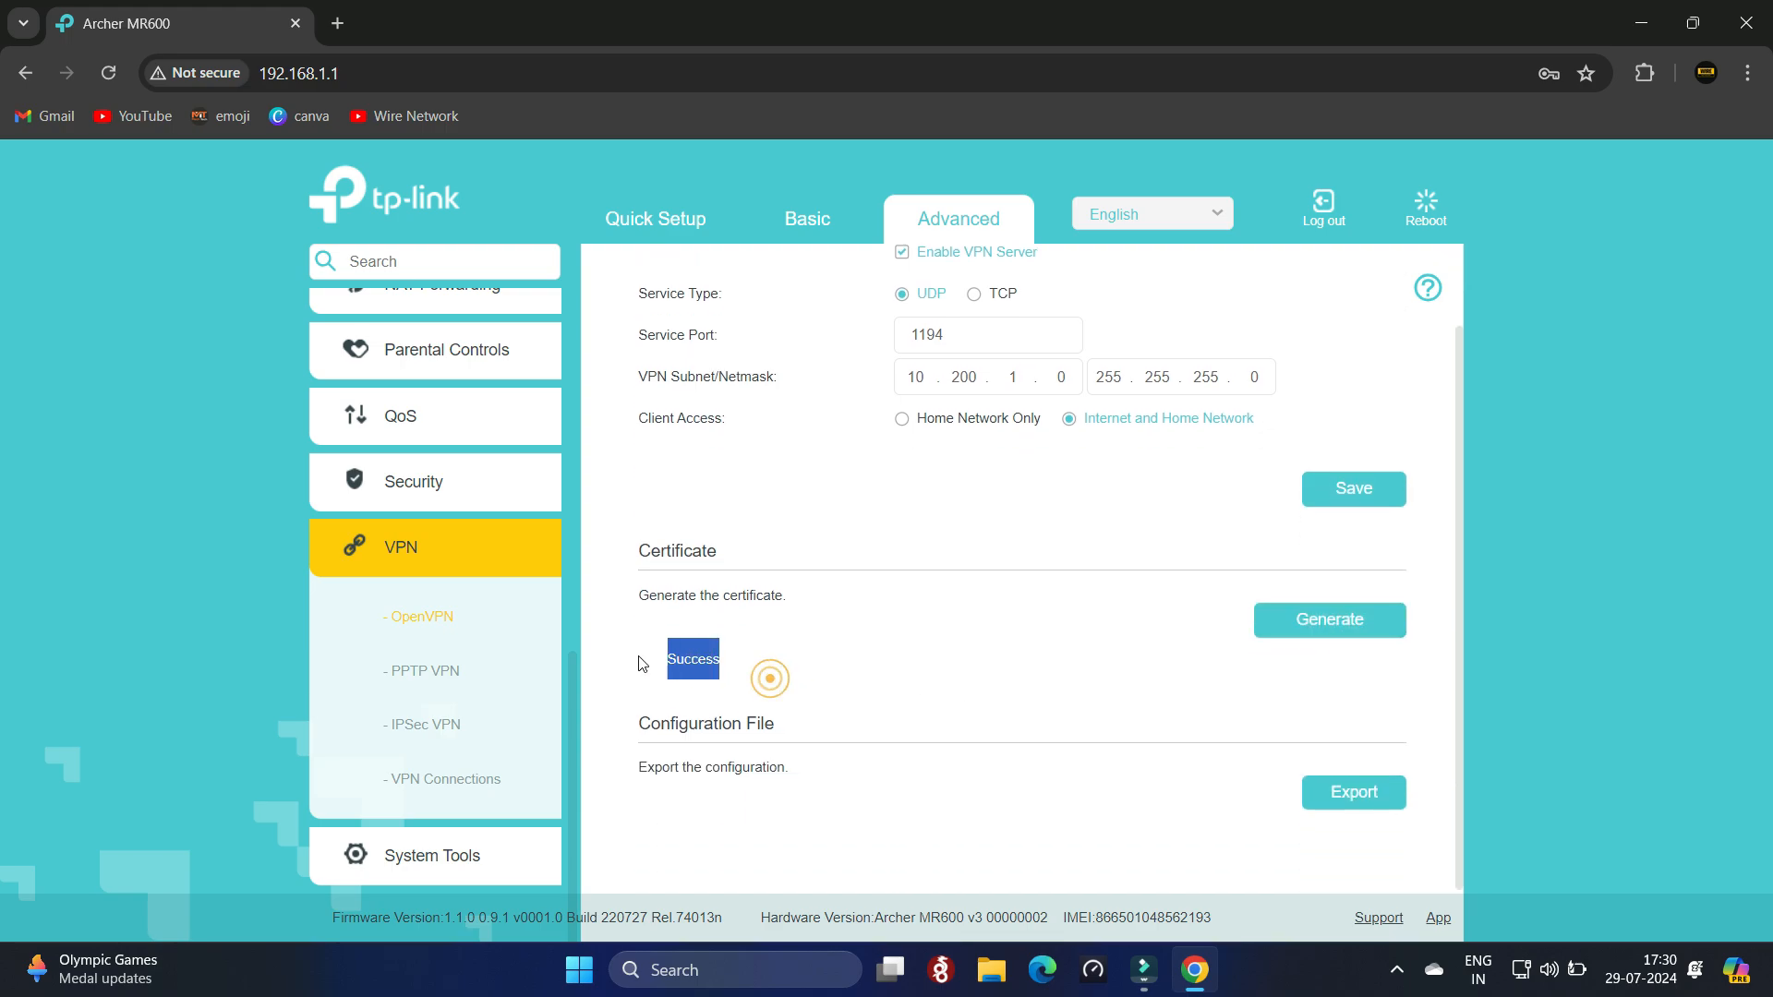
left_click(848, 673)
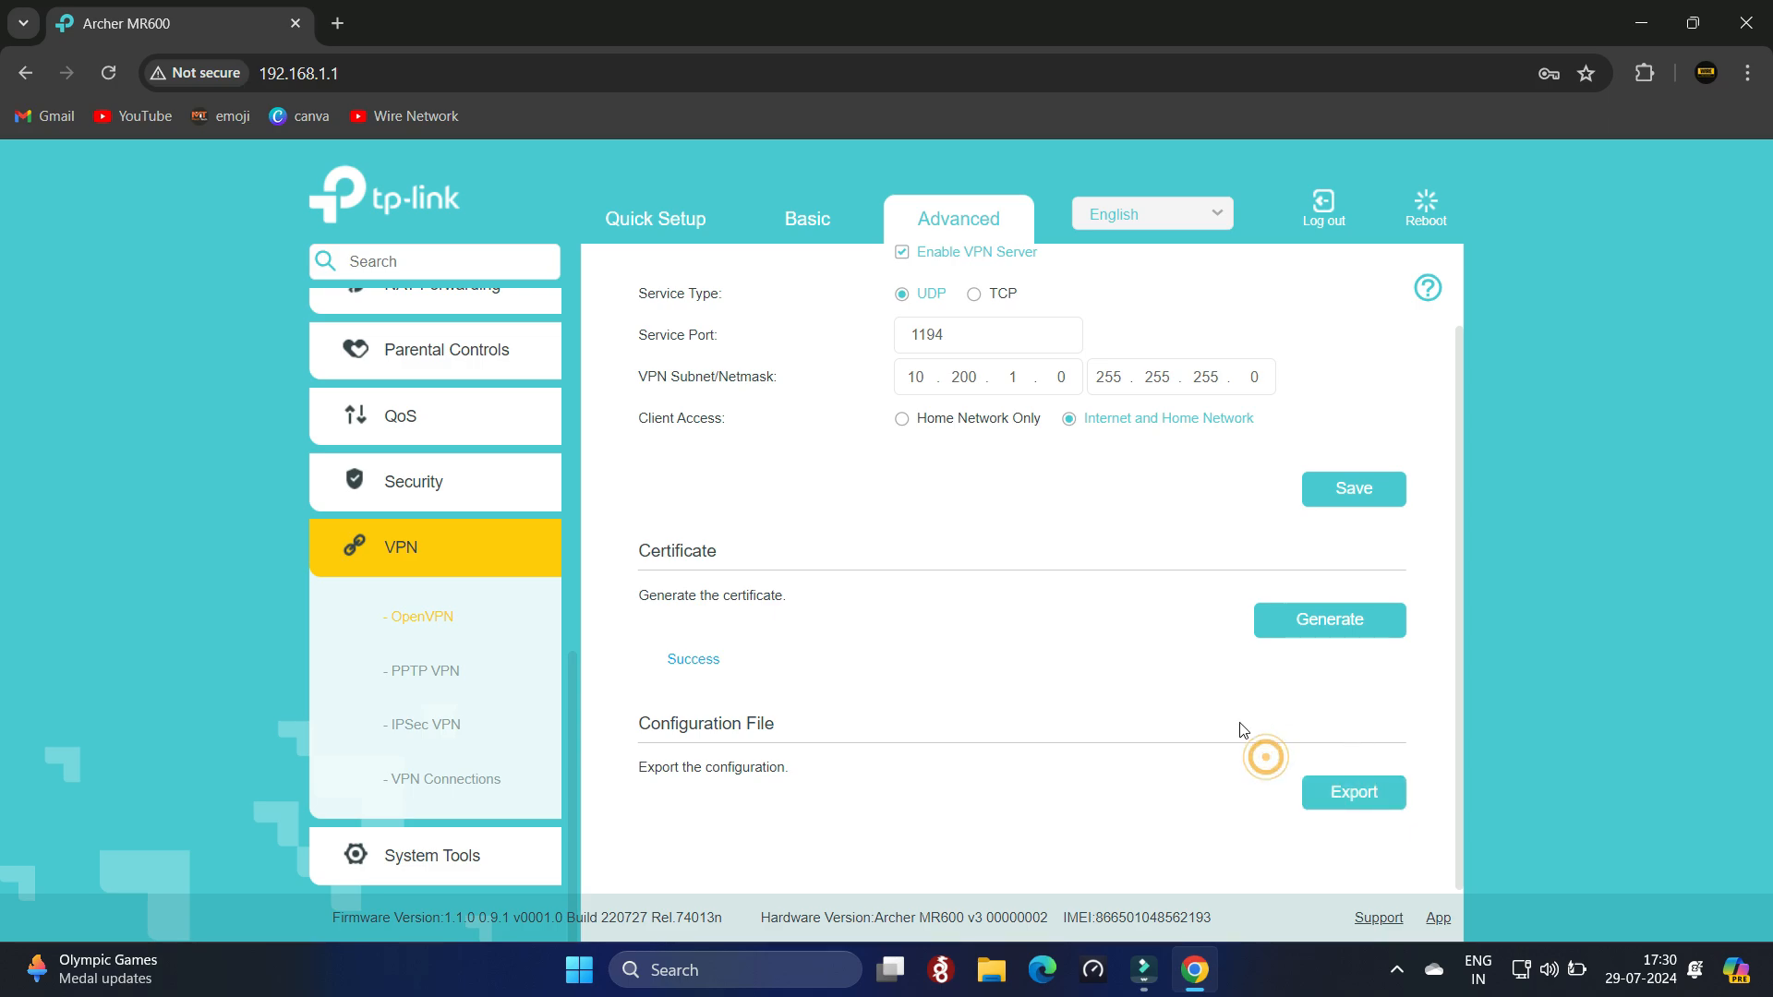
Export the OpenVPN configuration without Dynamic DNS and allow the insecure download of client (1).ovpn
left_click(1363, 795)
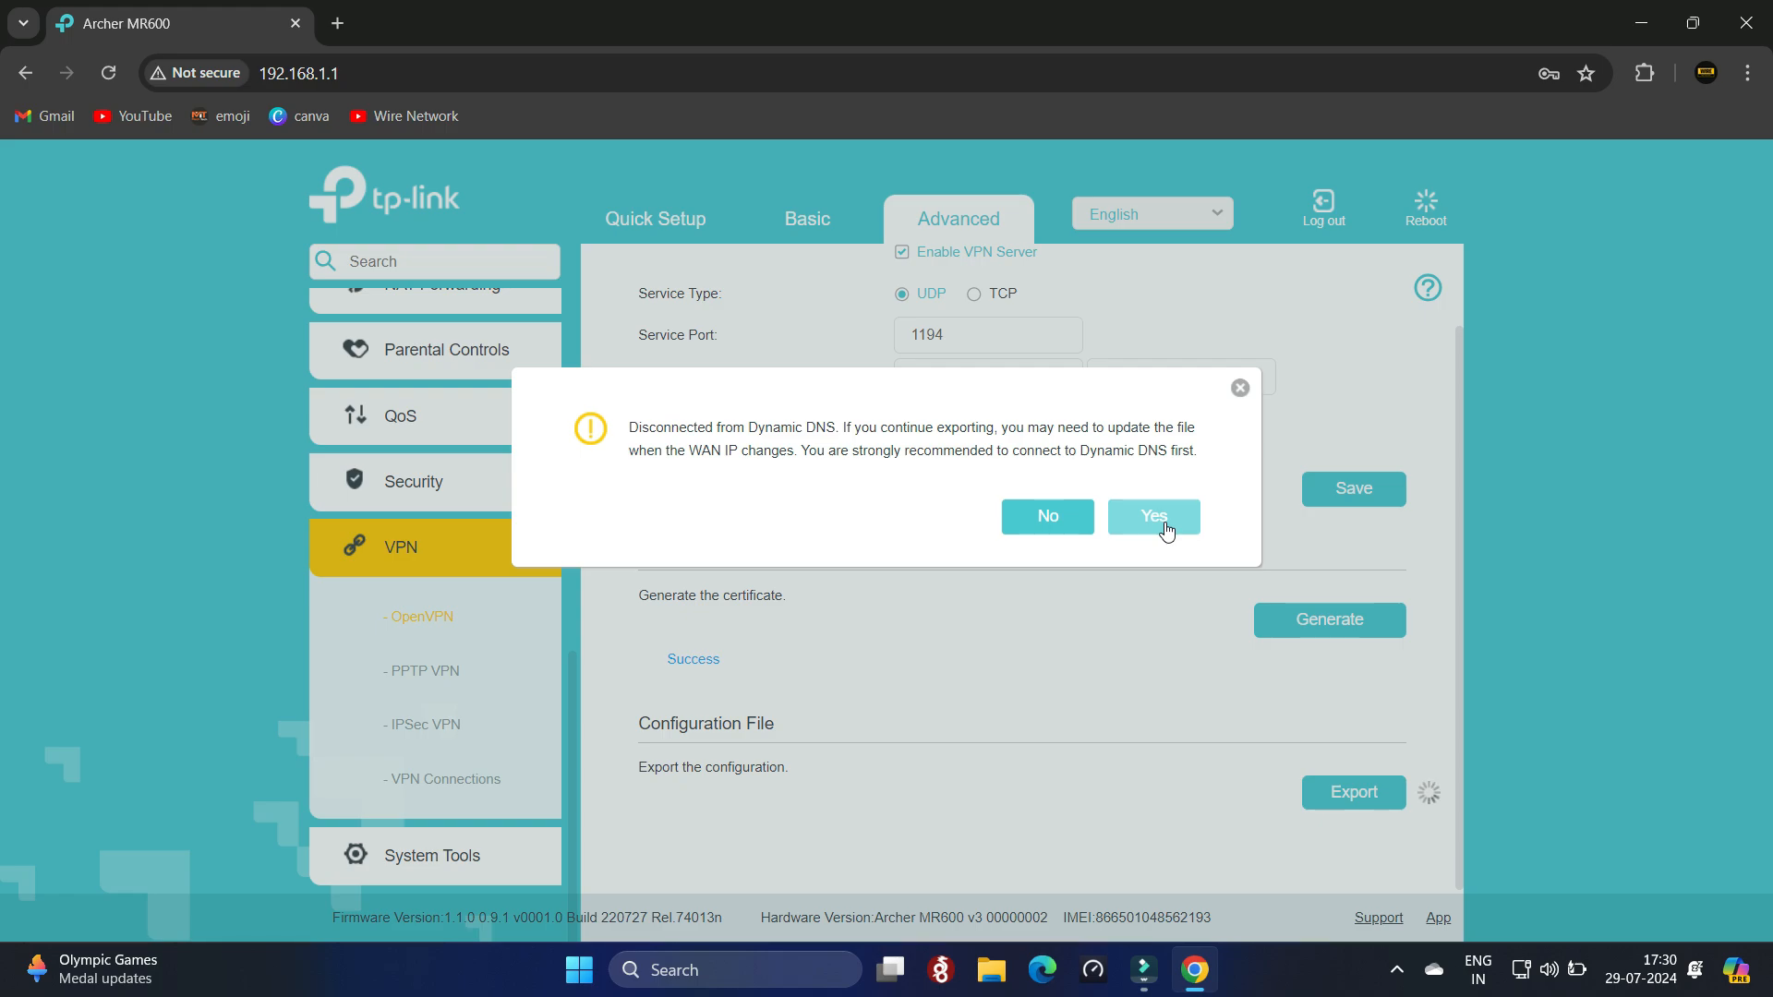
left_click(1166, 531)
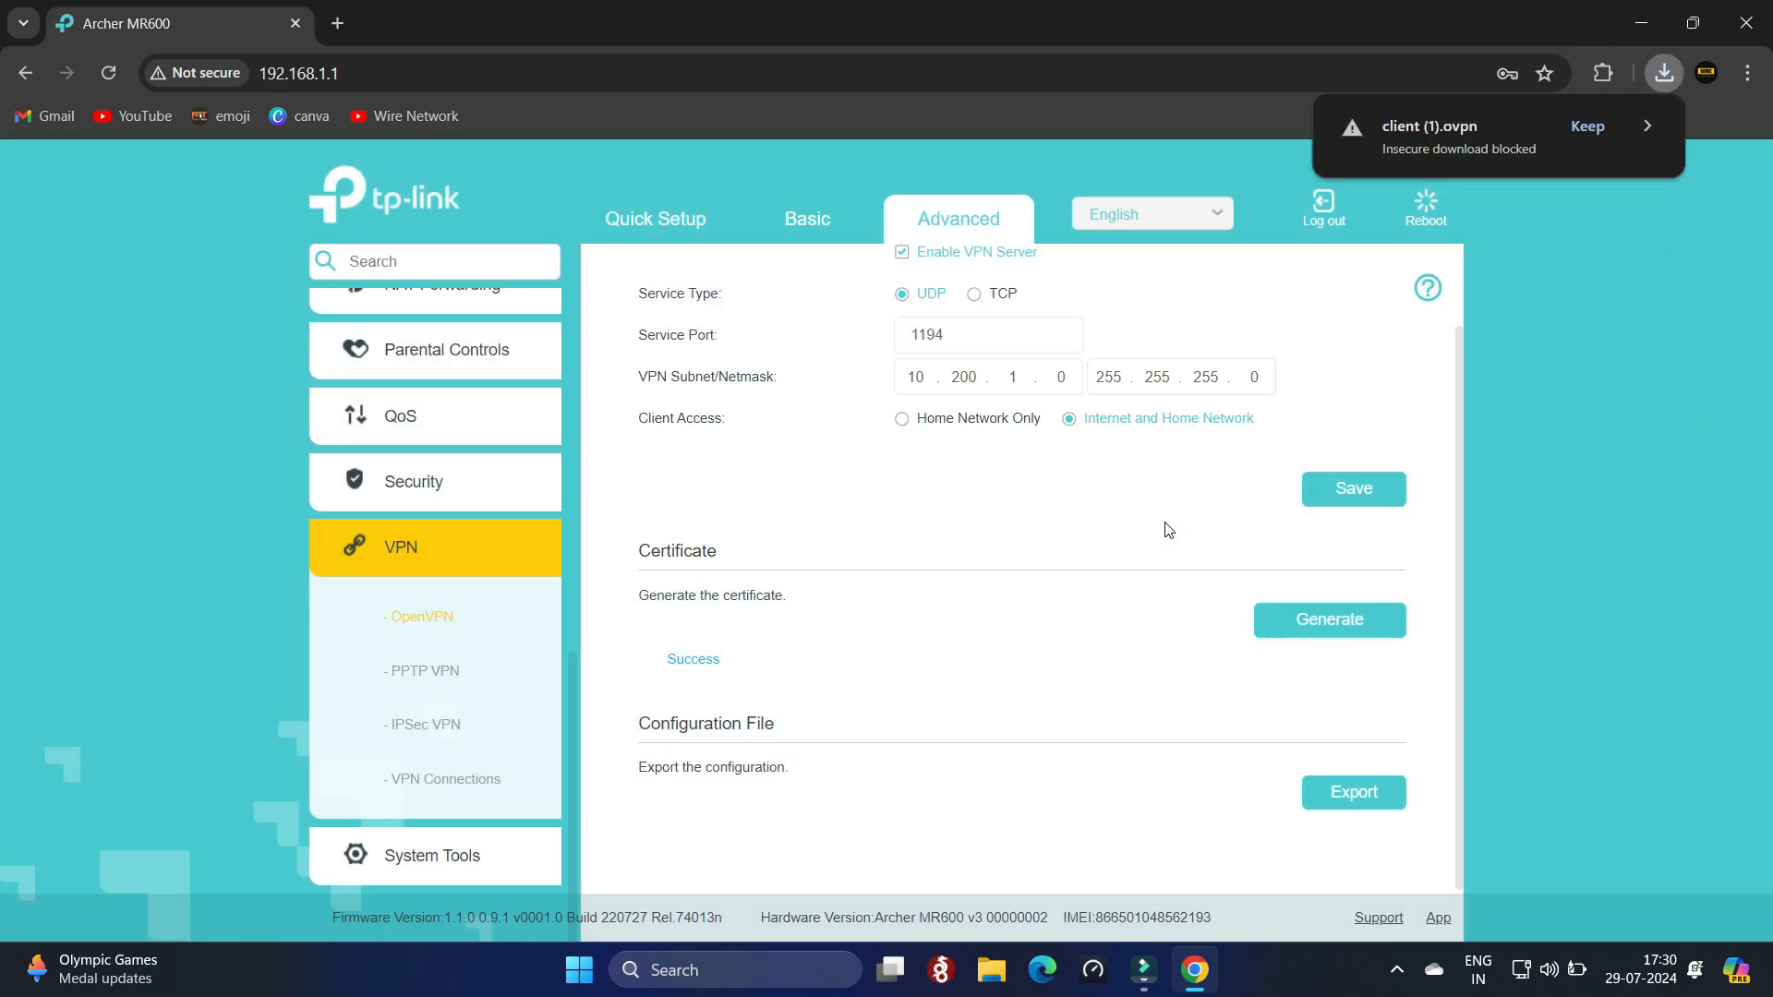
left_click(1645, 126)
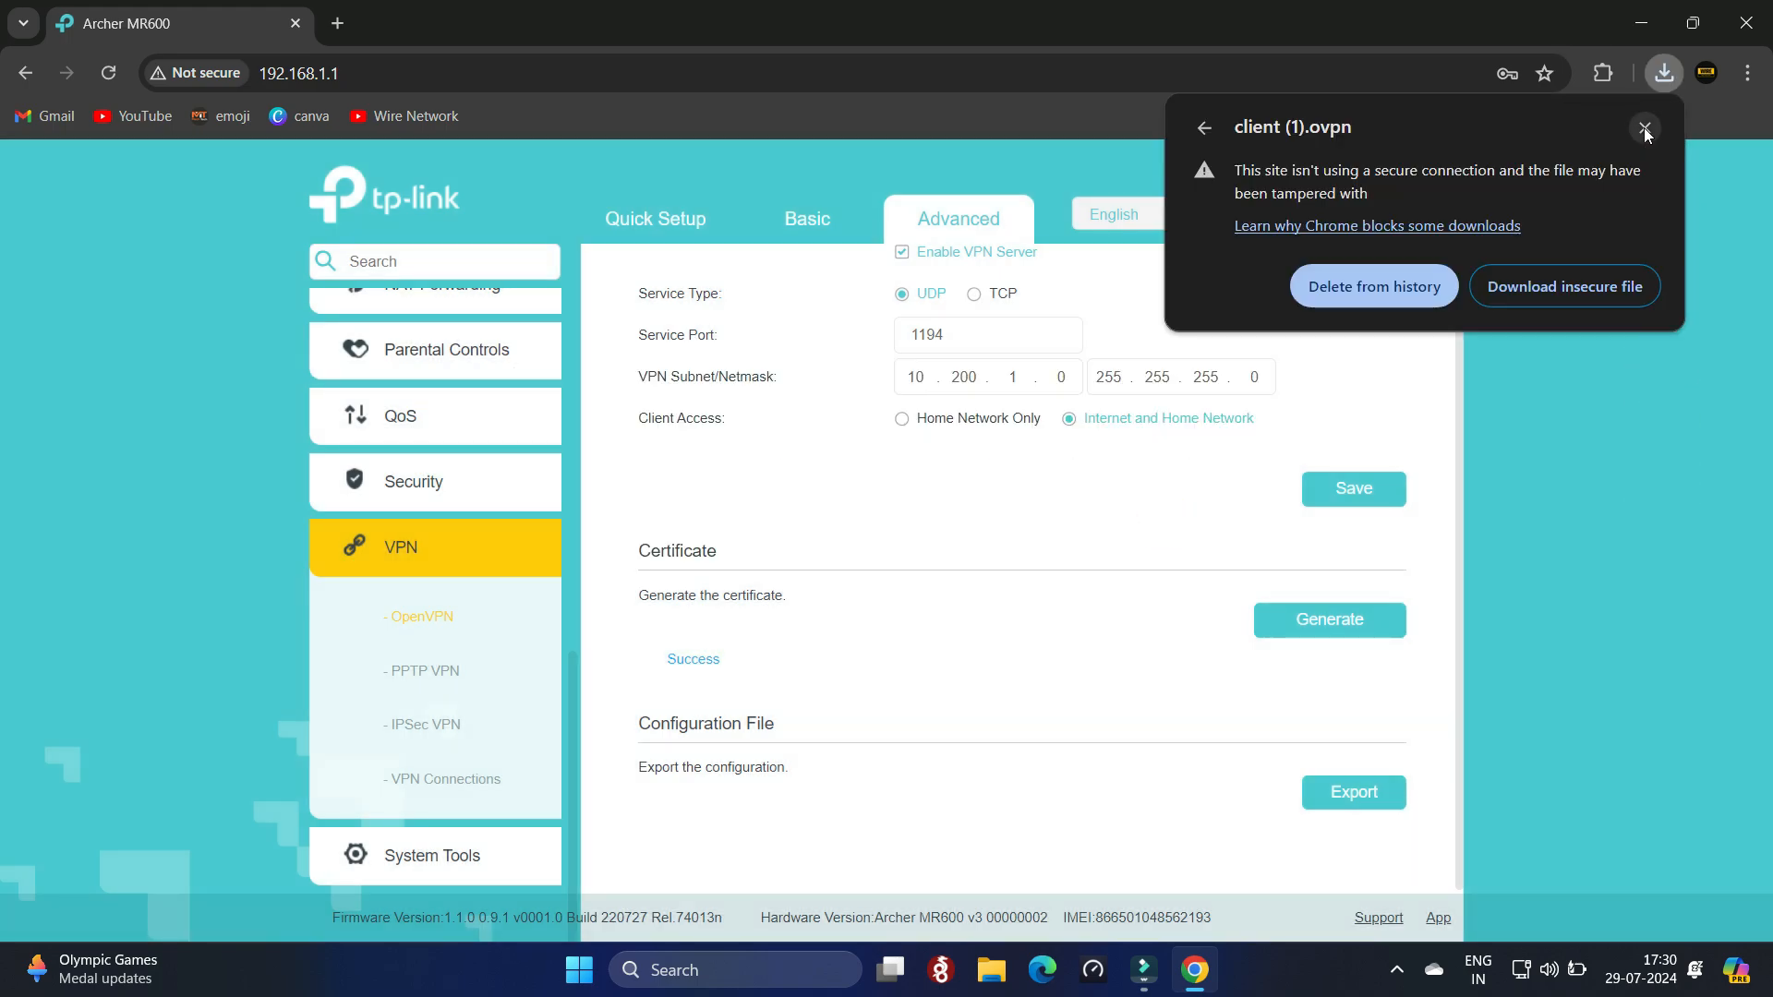
left_click(1577, 296)
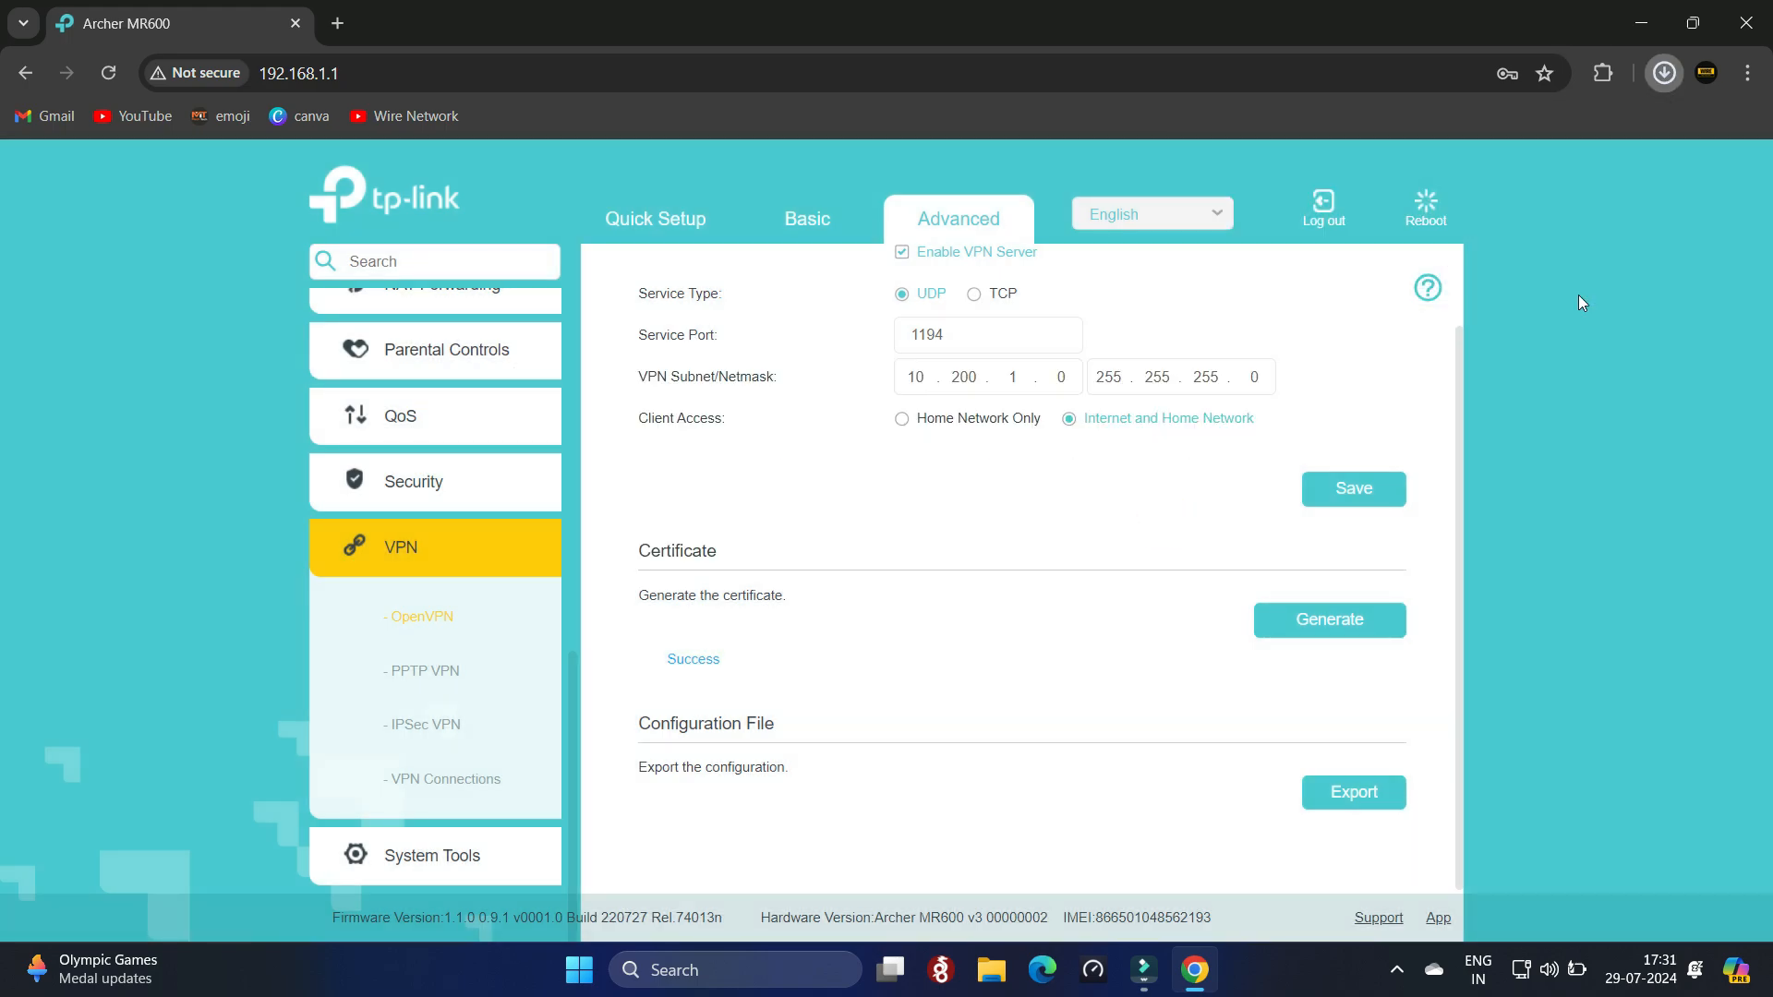
Copy the client (1) configuration file from the Downloads folder to an empty area of the desktop
left_click(1664, 73)
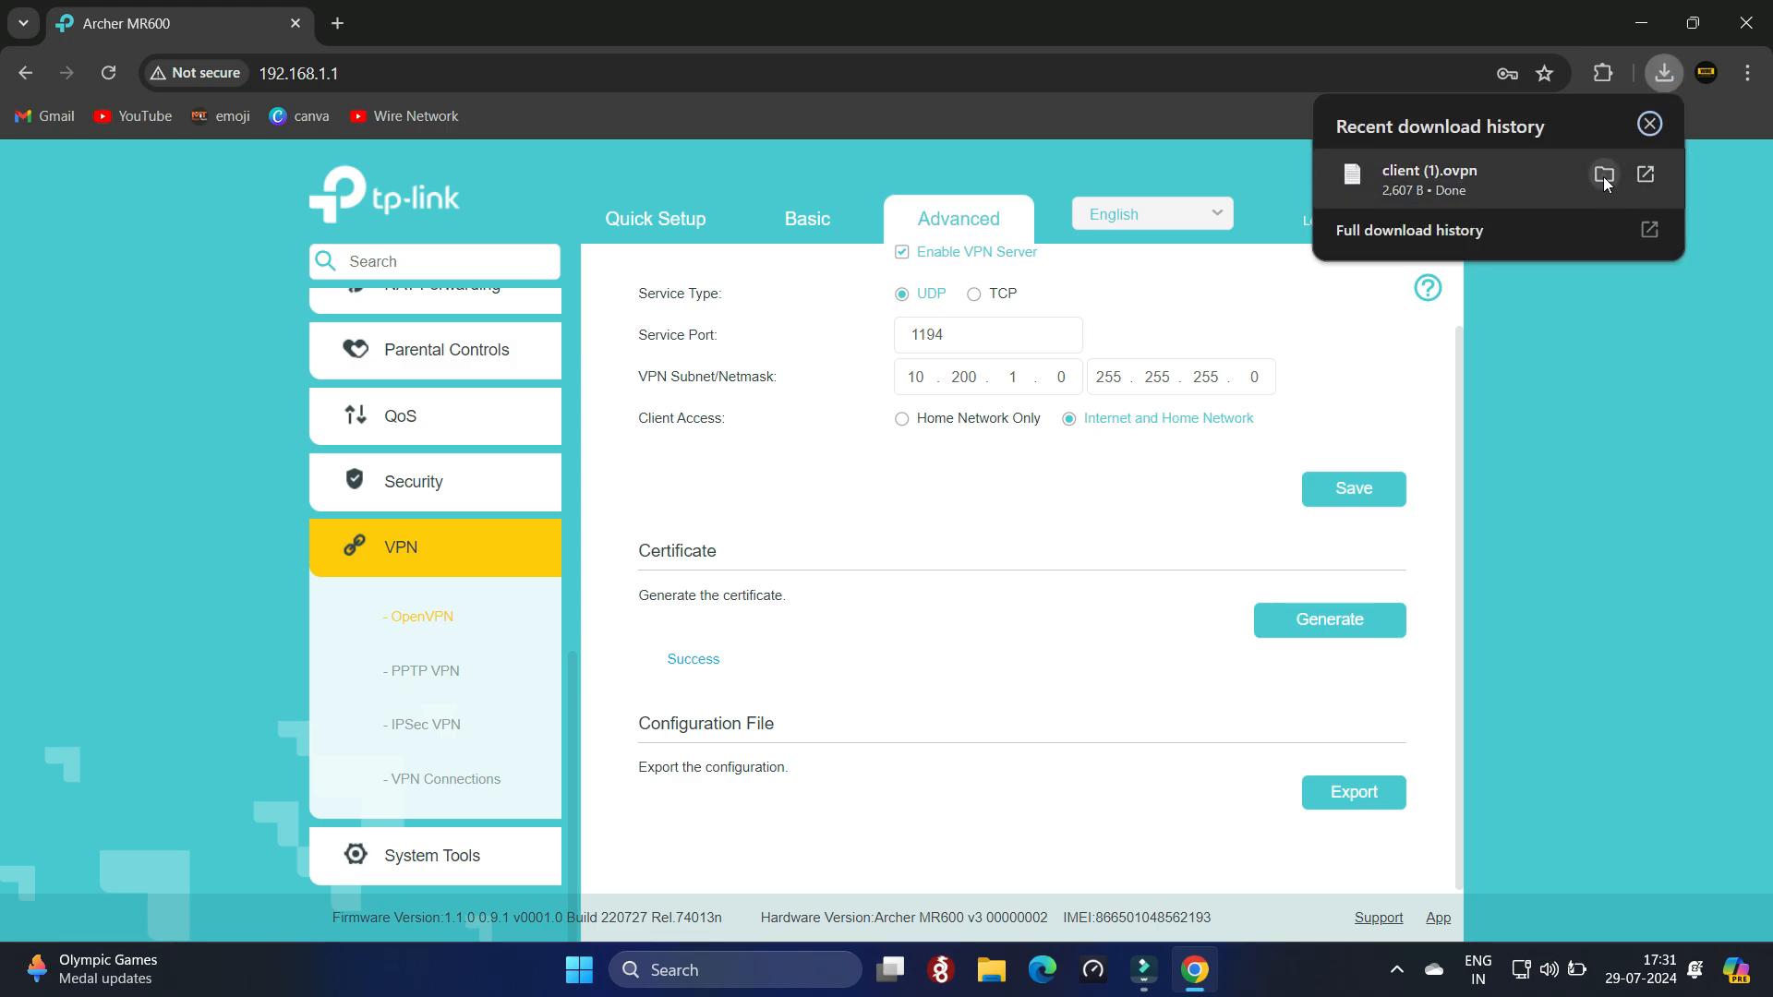
left_click(1604, 172)
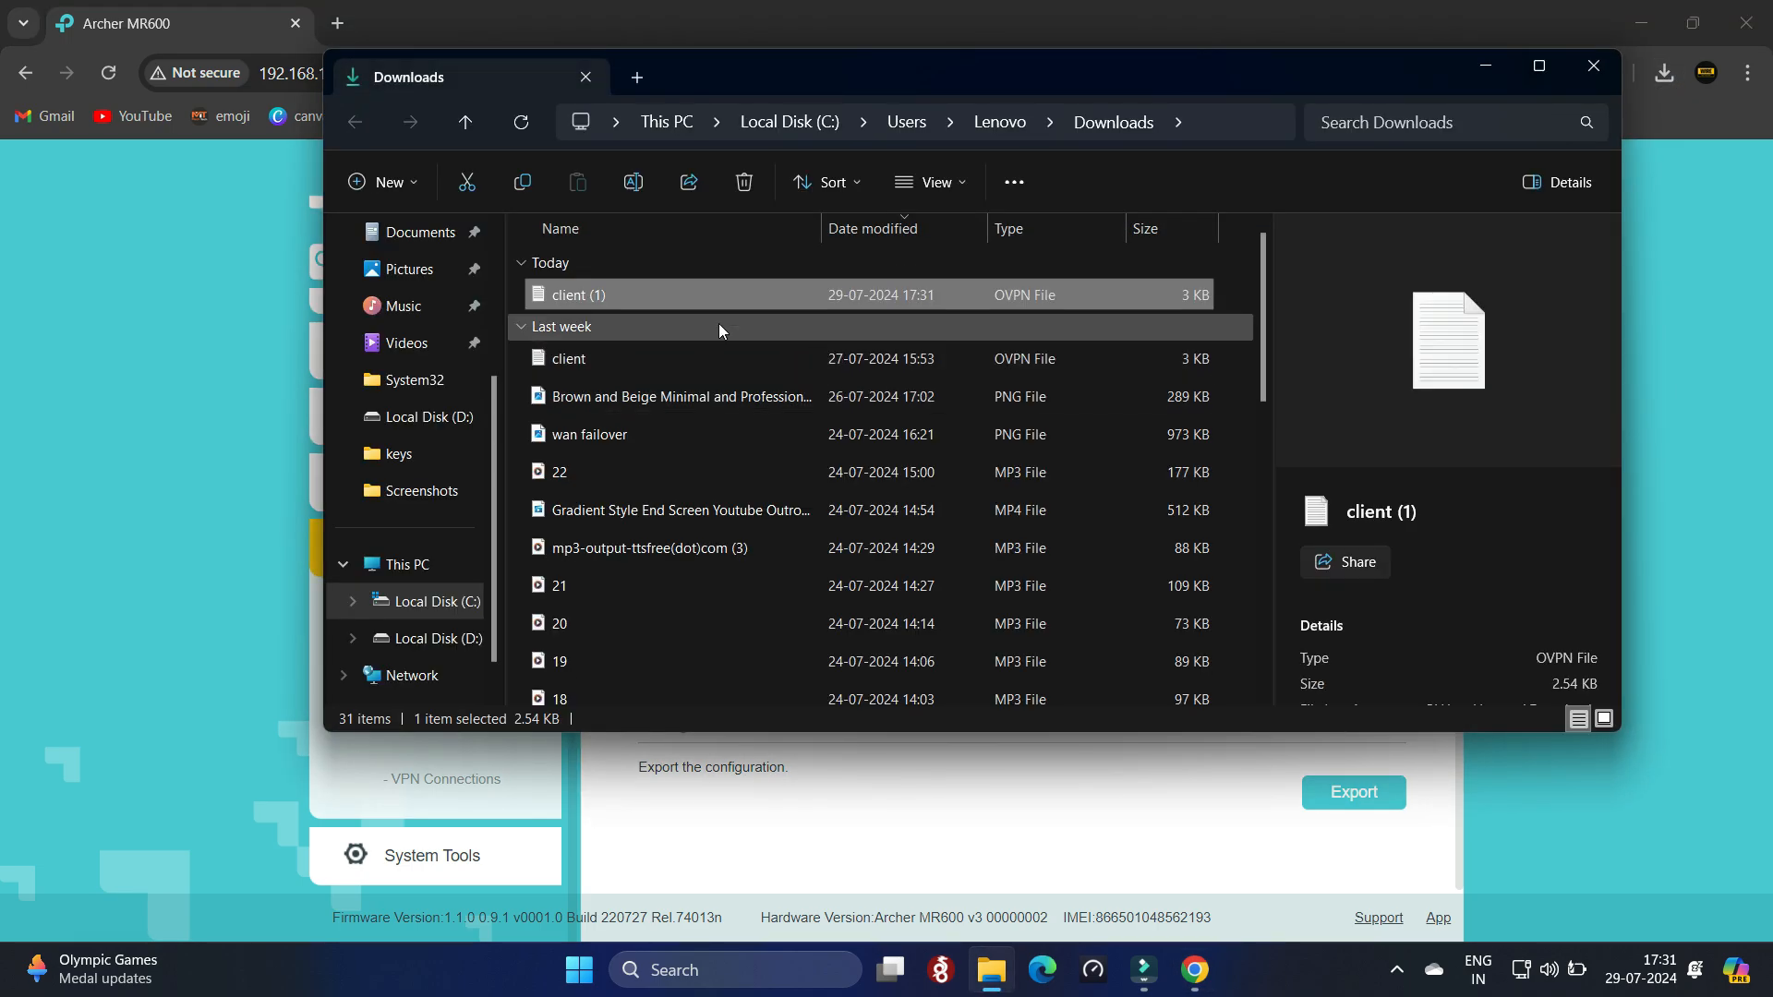
left_click(1485, 66)
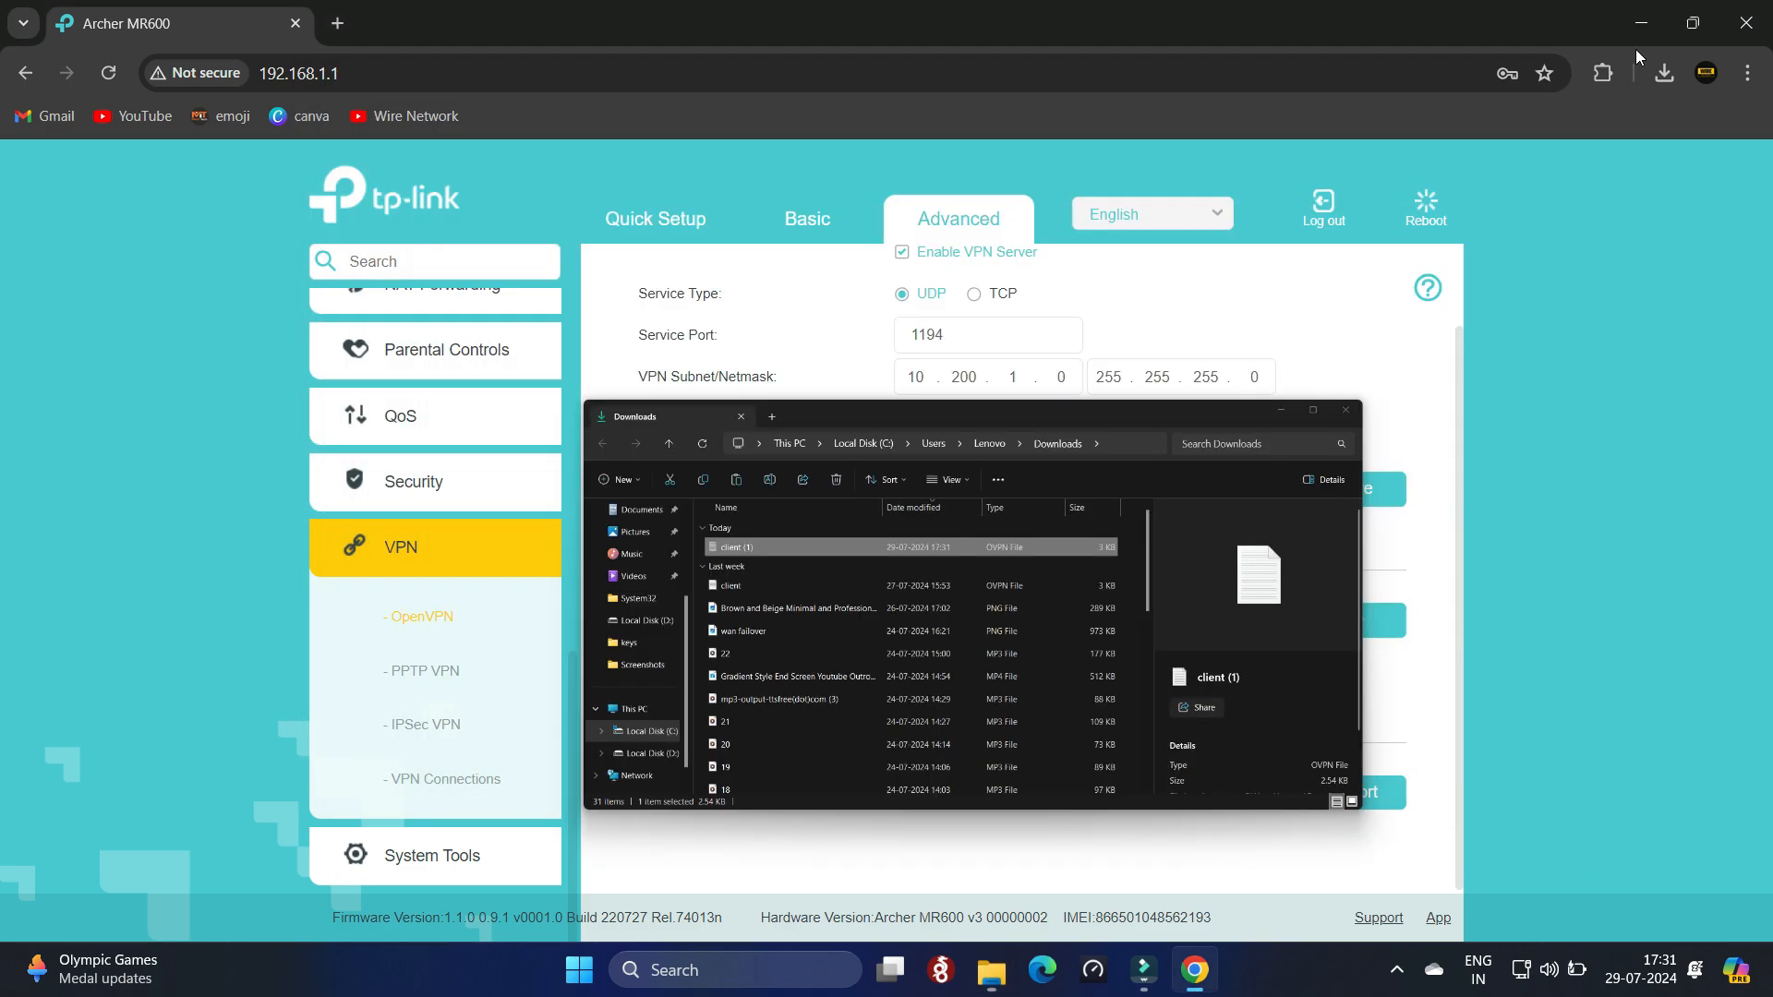
left_click(1638, 24)
right_click(1233, 196)
left_click(1027, 264)
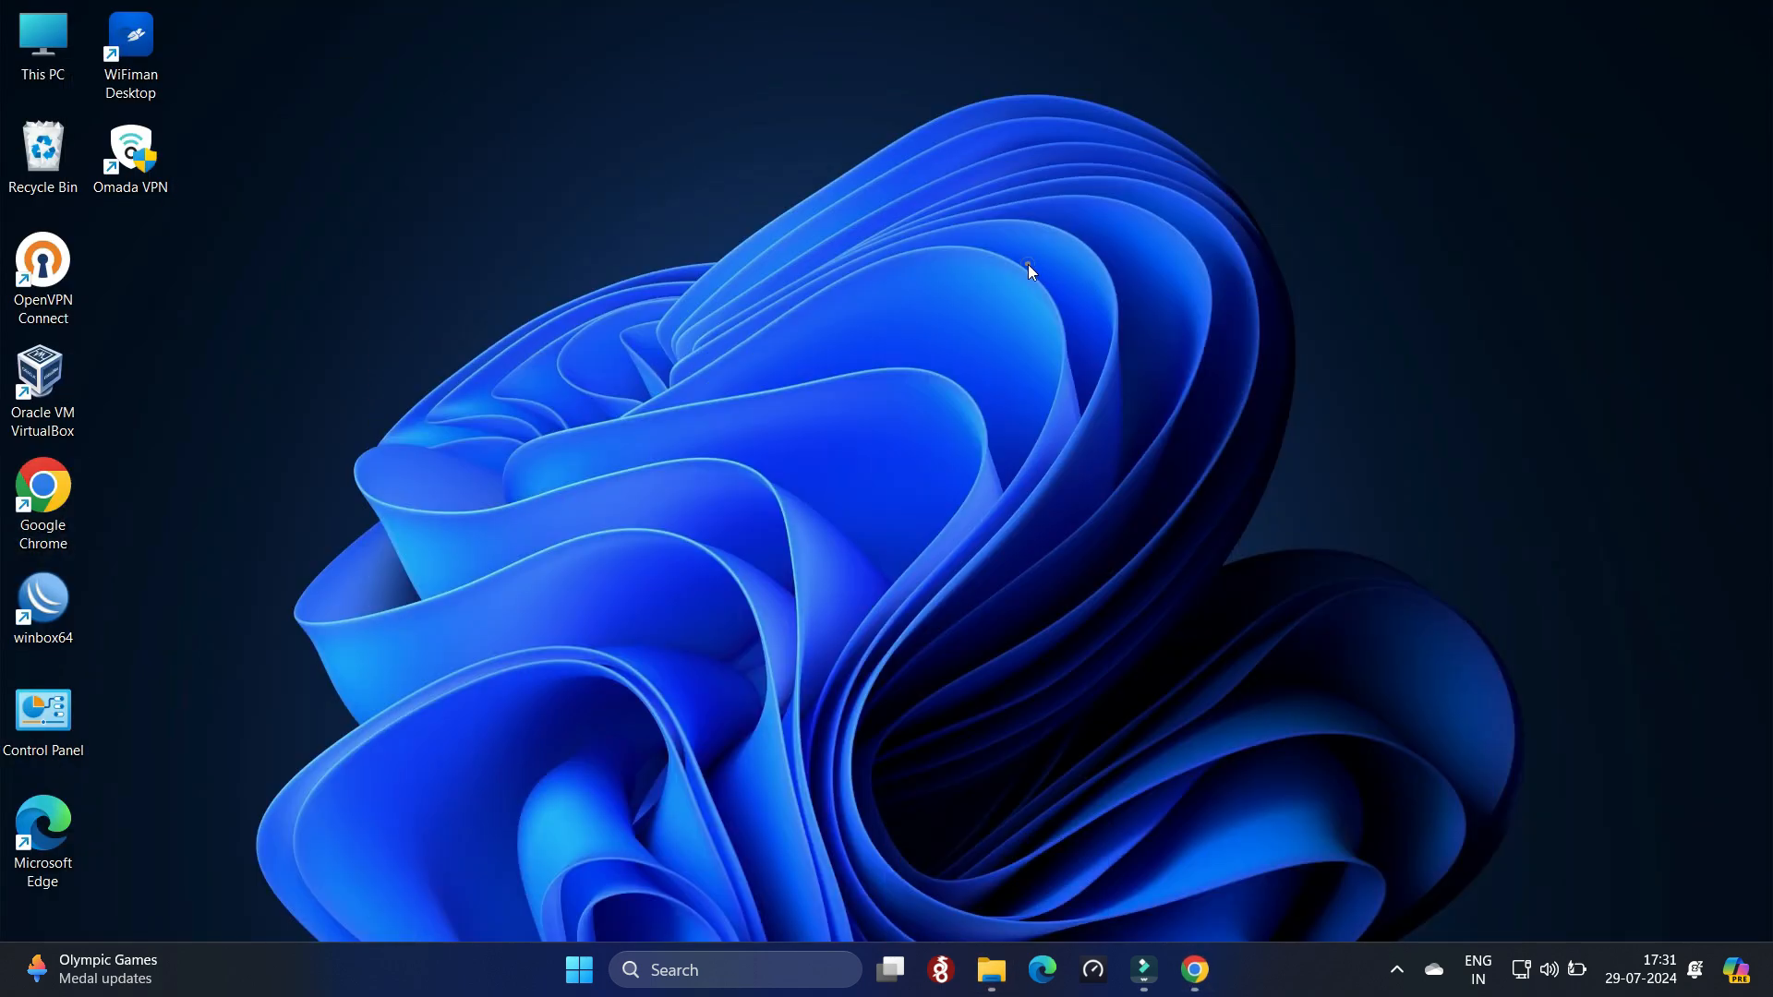
key("ctrl+v")
left_click_drag(130, 267, 1488, 248)
left_click(1478, 337)
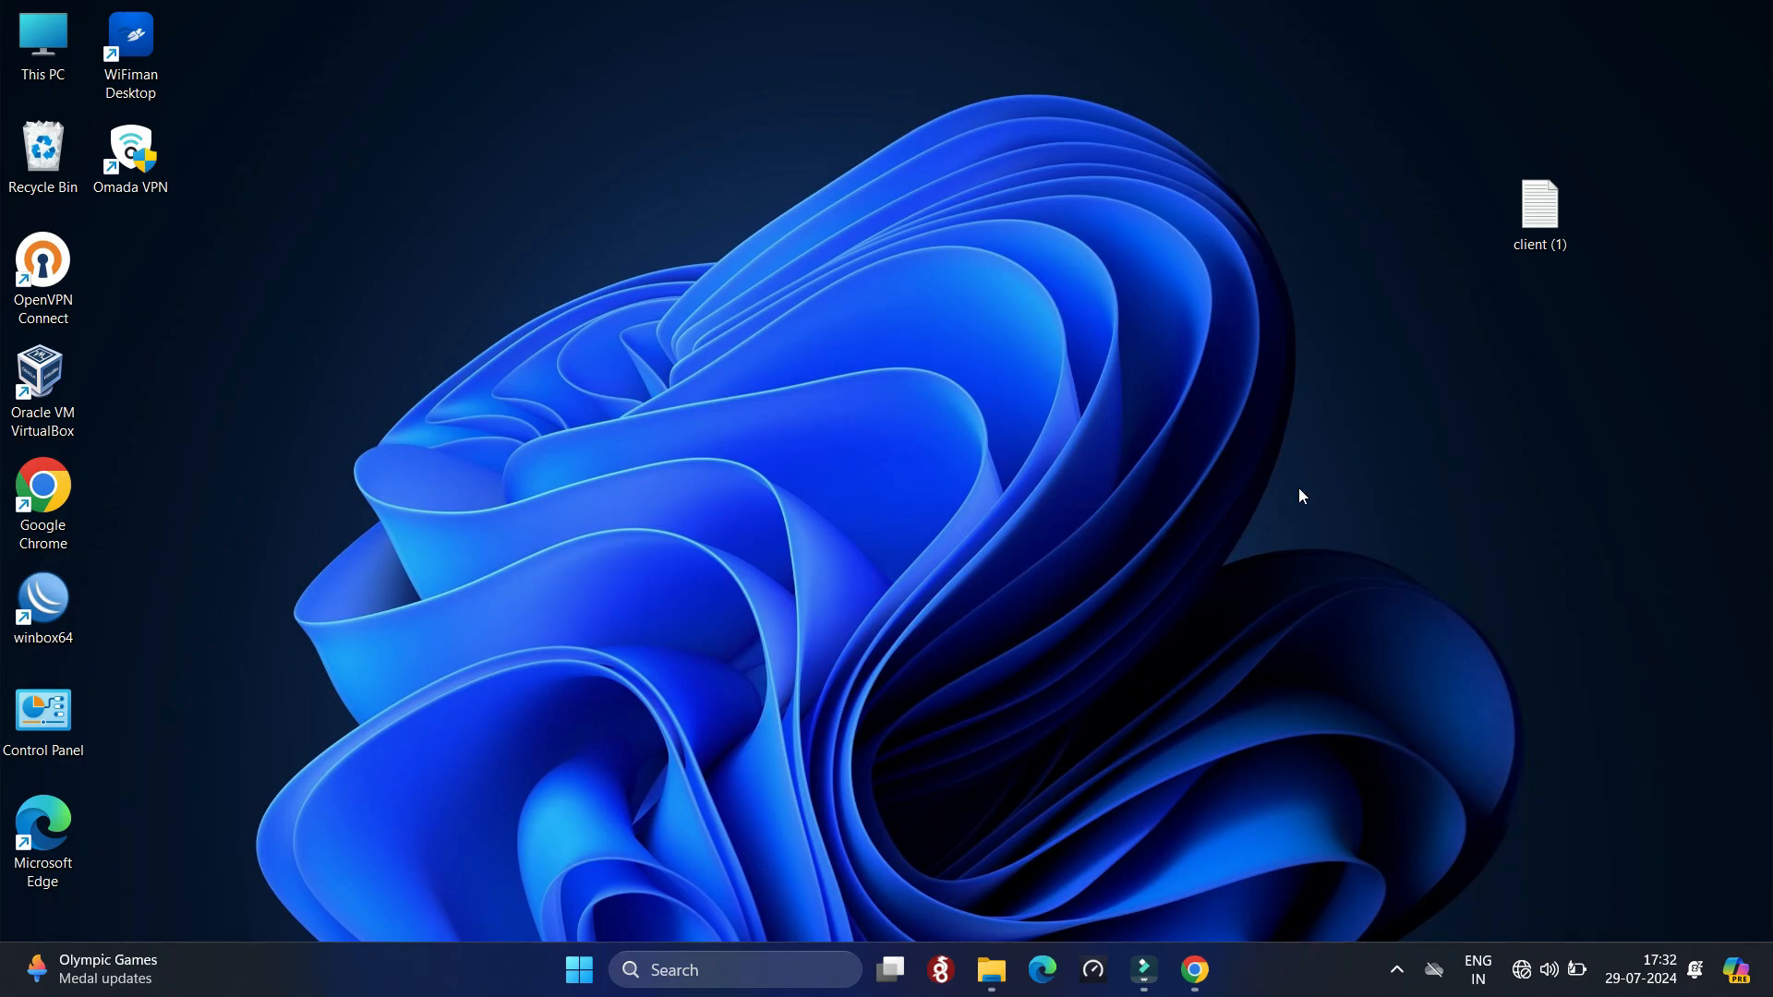
Connect the PC to the WIRE NETWORK 2 Wi-Fi network and dismiss the network list
left_click(1529, 971)
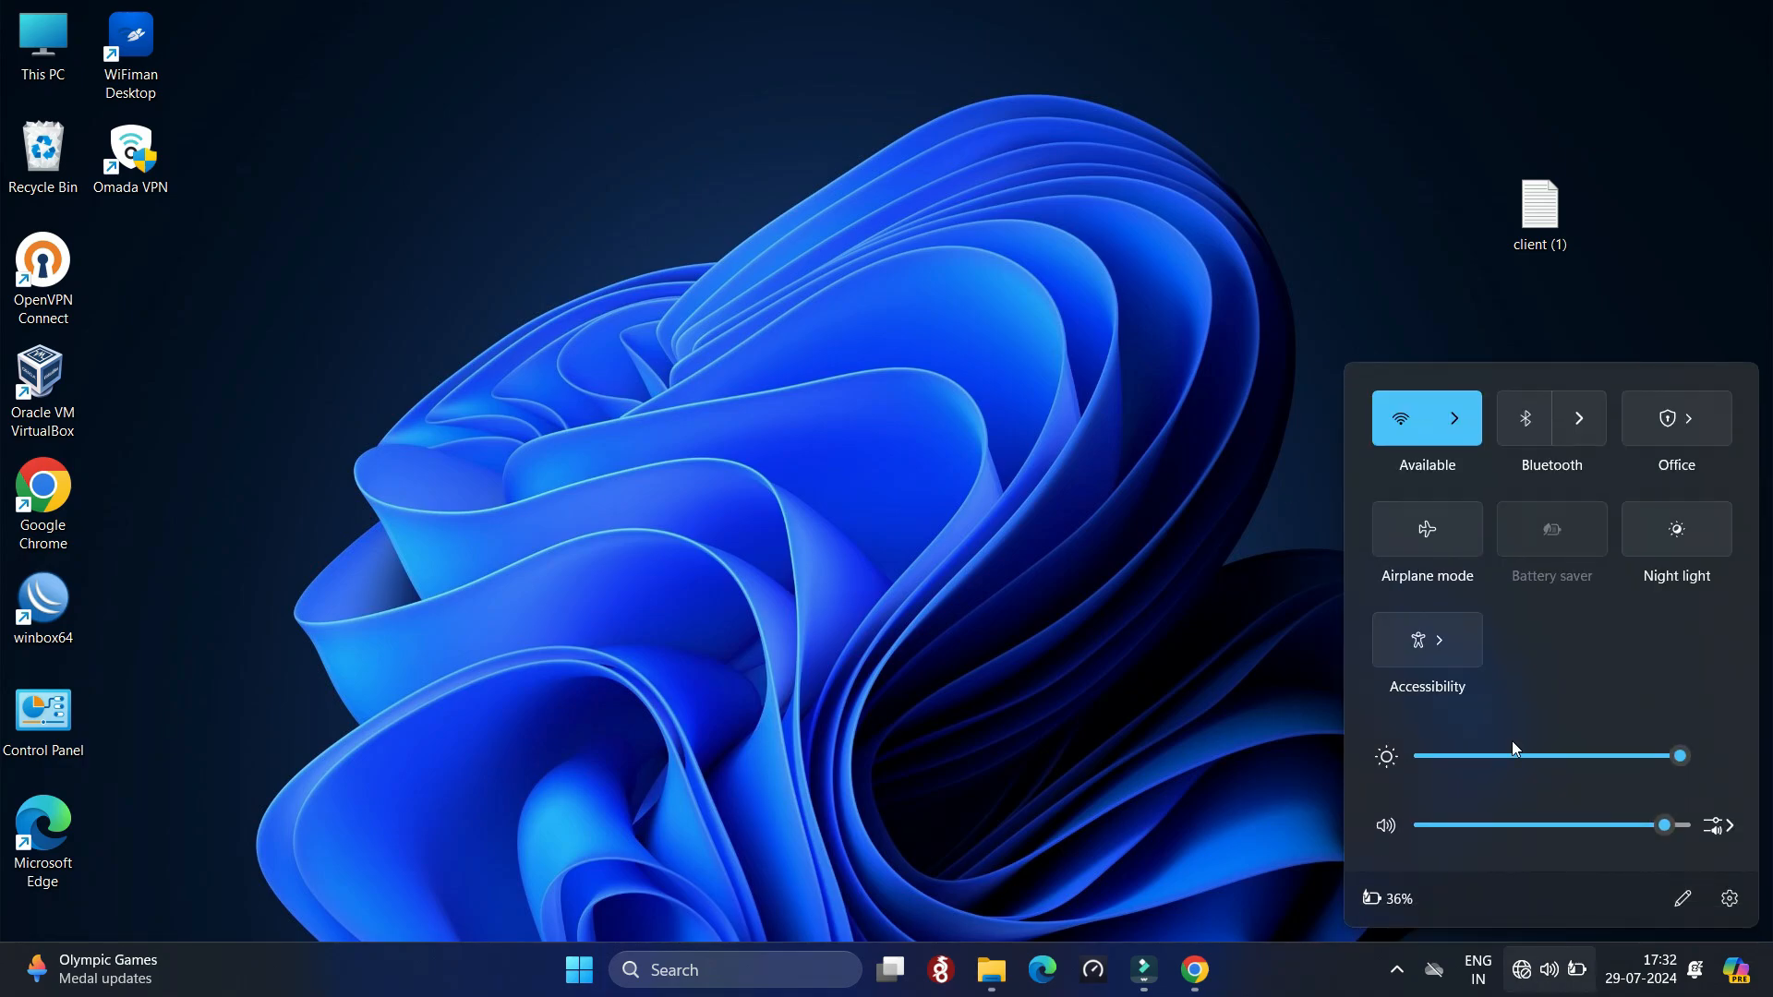
left_click(1457, 432)
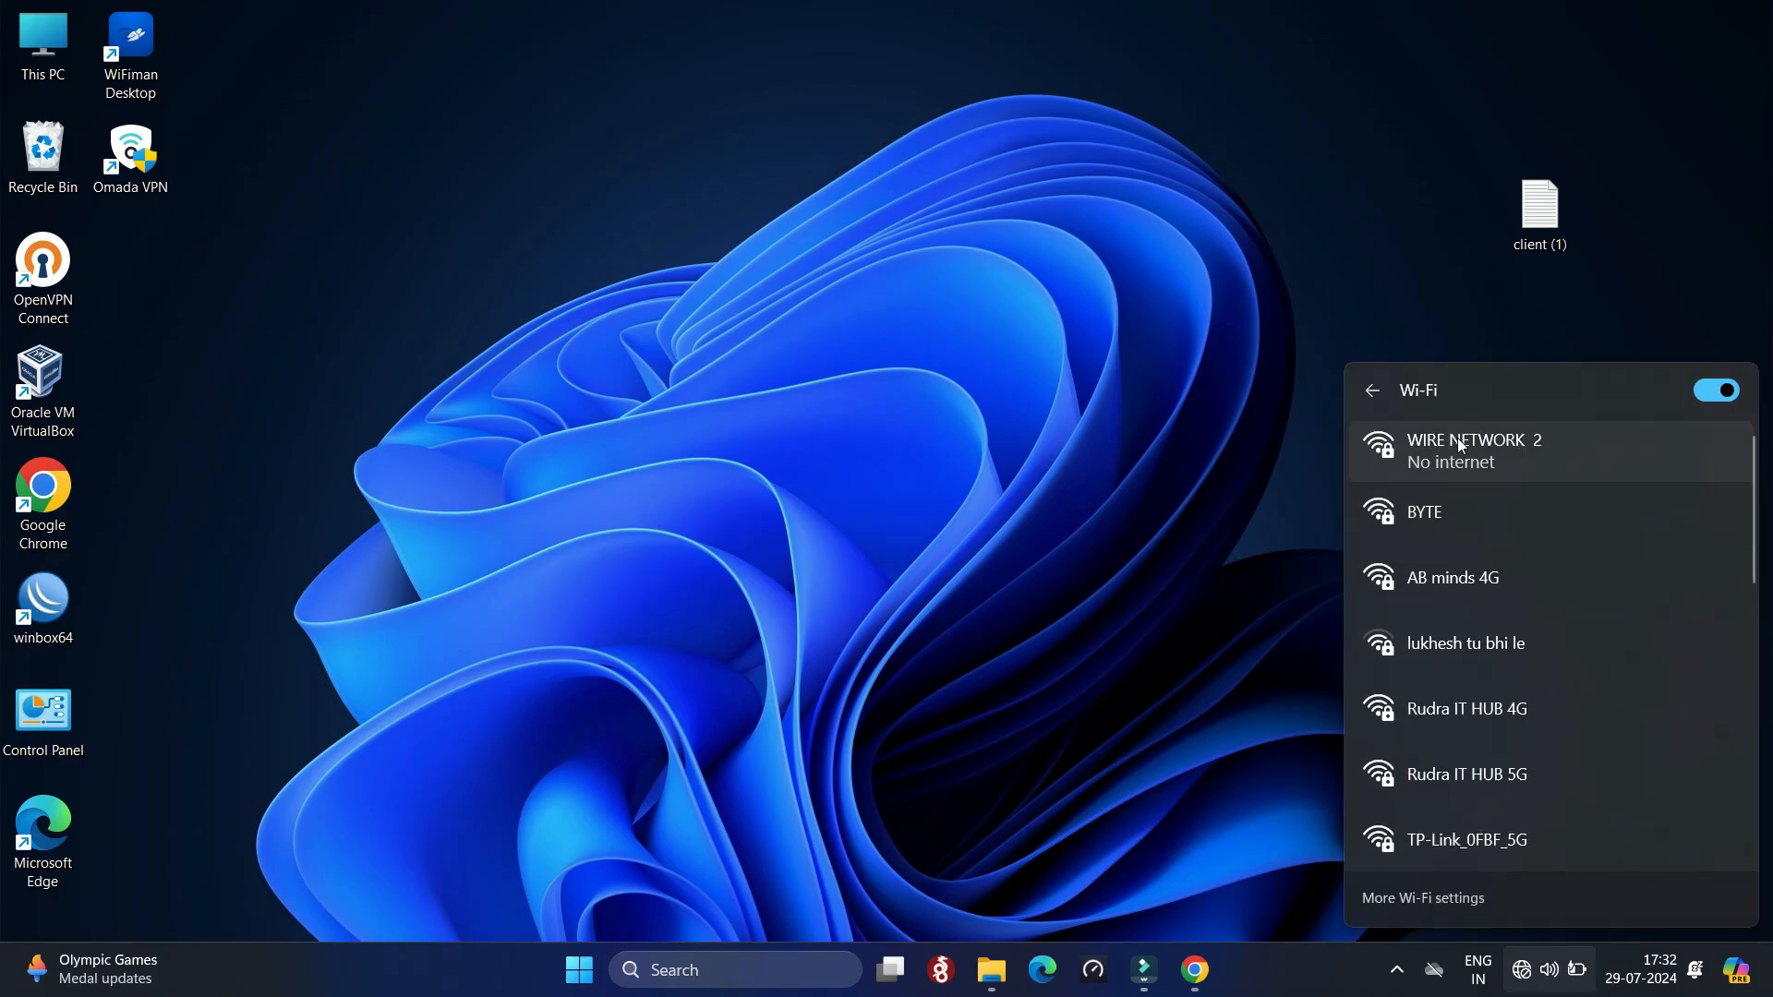
left_click(1496, 459)
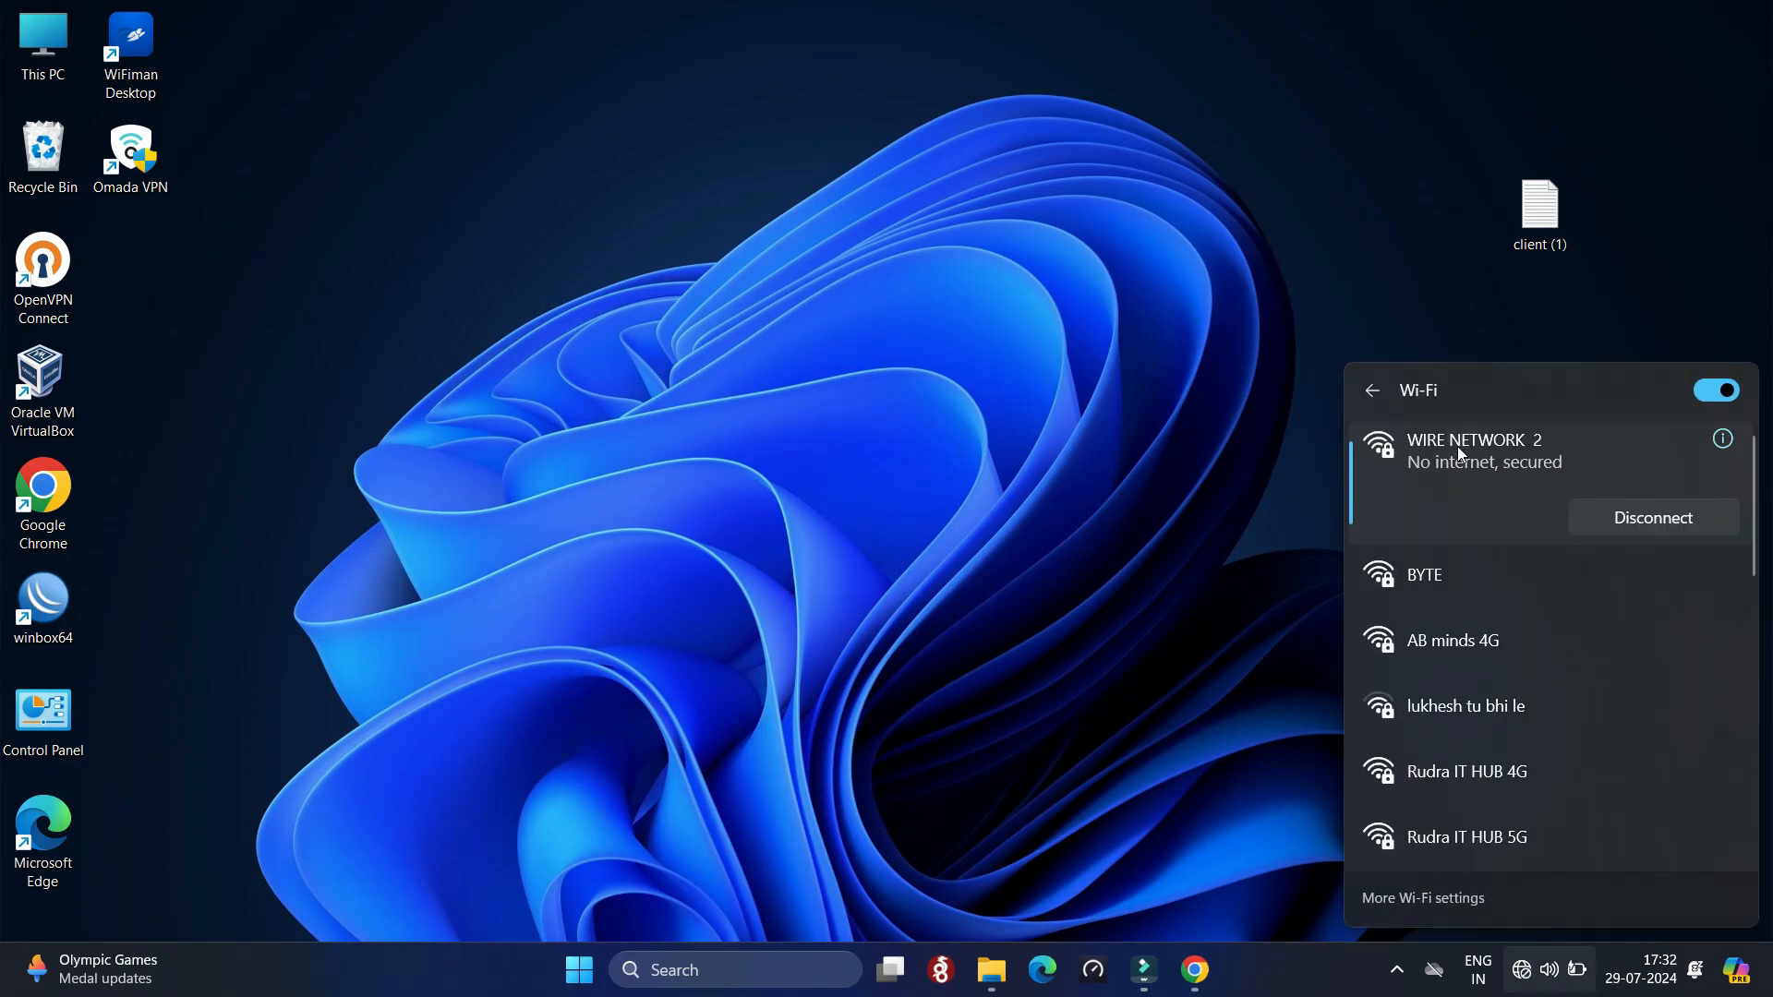
left_click(1016, 457)
Switch to Chrome, replace the router page with a new tab, and look up the public IP address by searching for "what is my ipv4"
left_click(1208, 982)
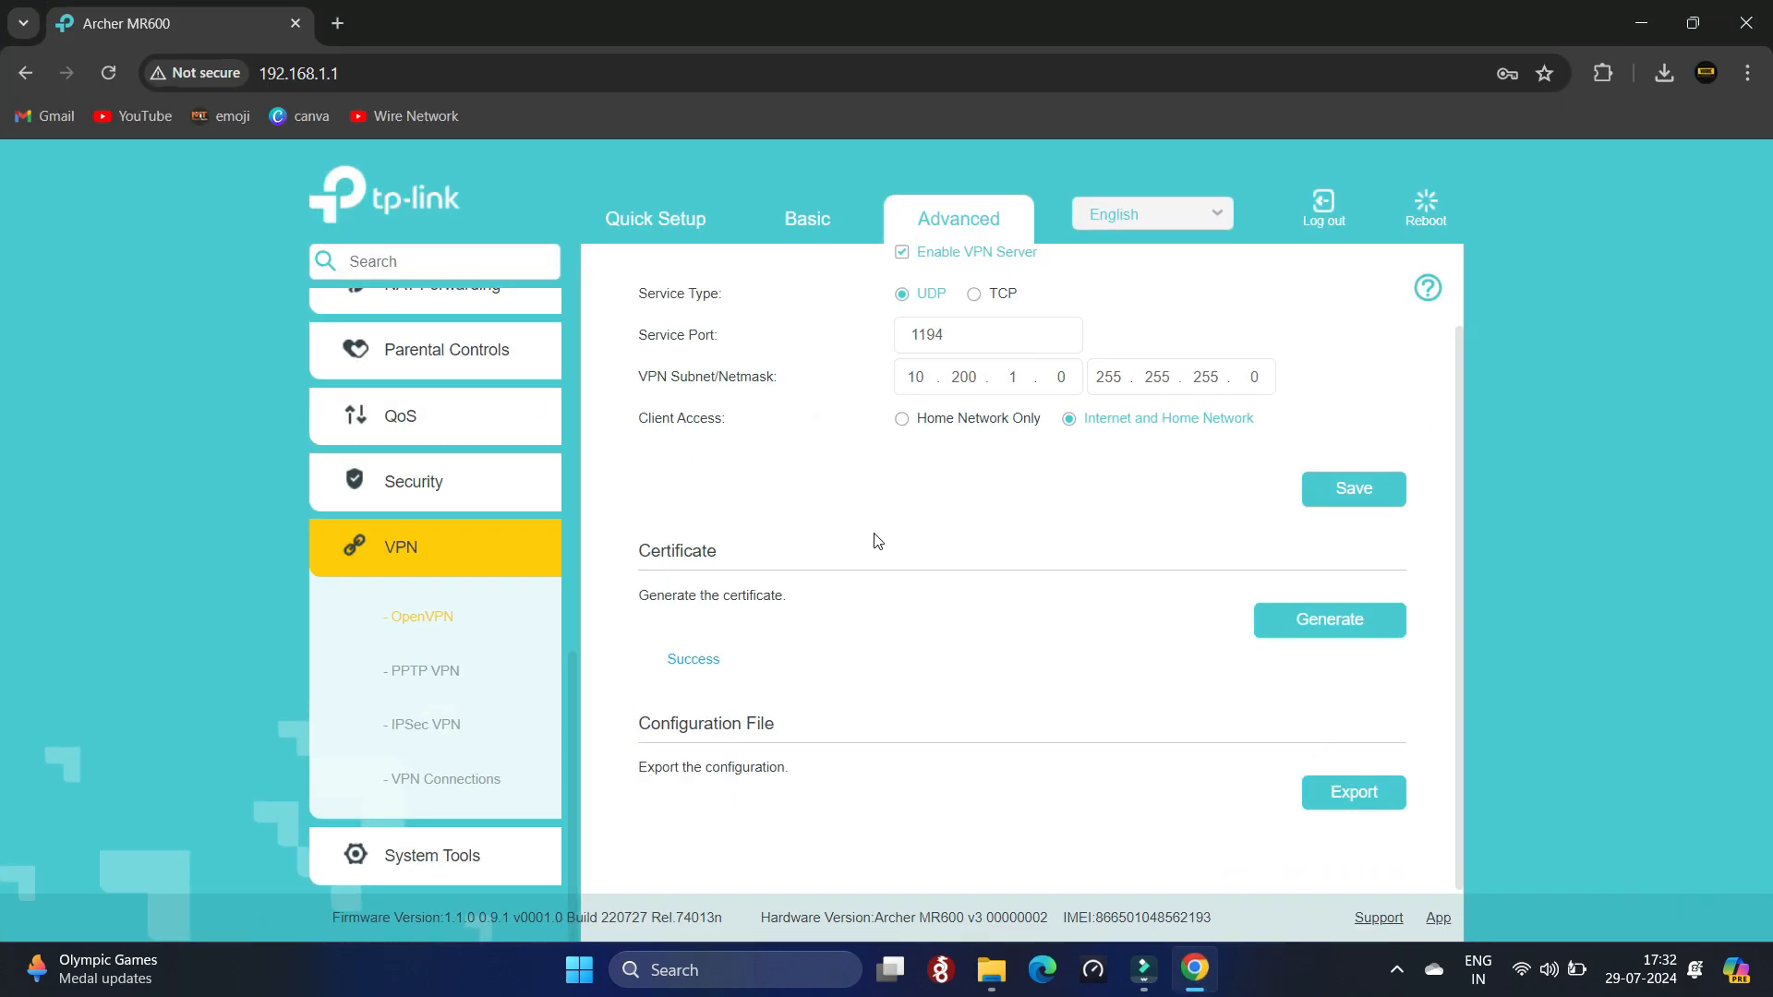
left_click(340, 23)
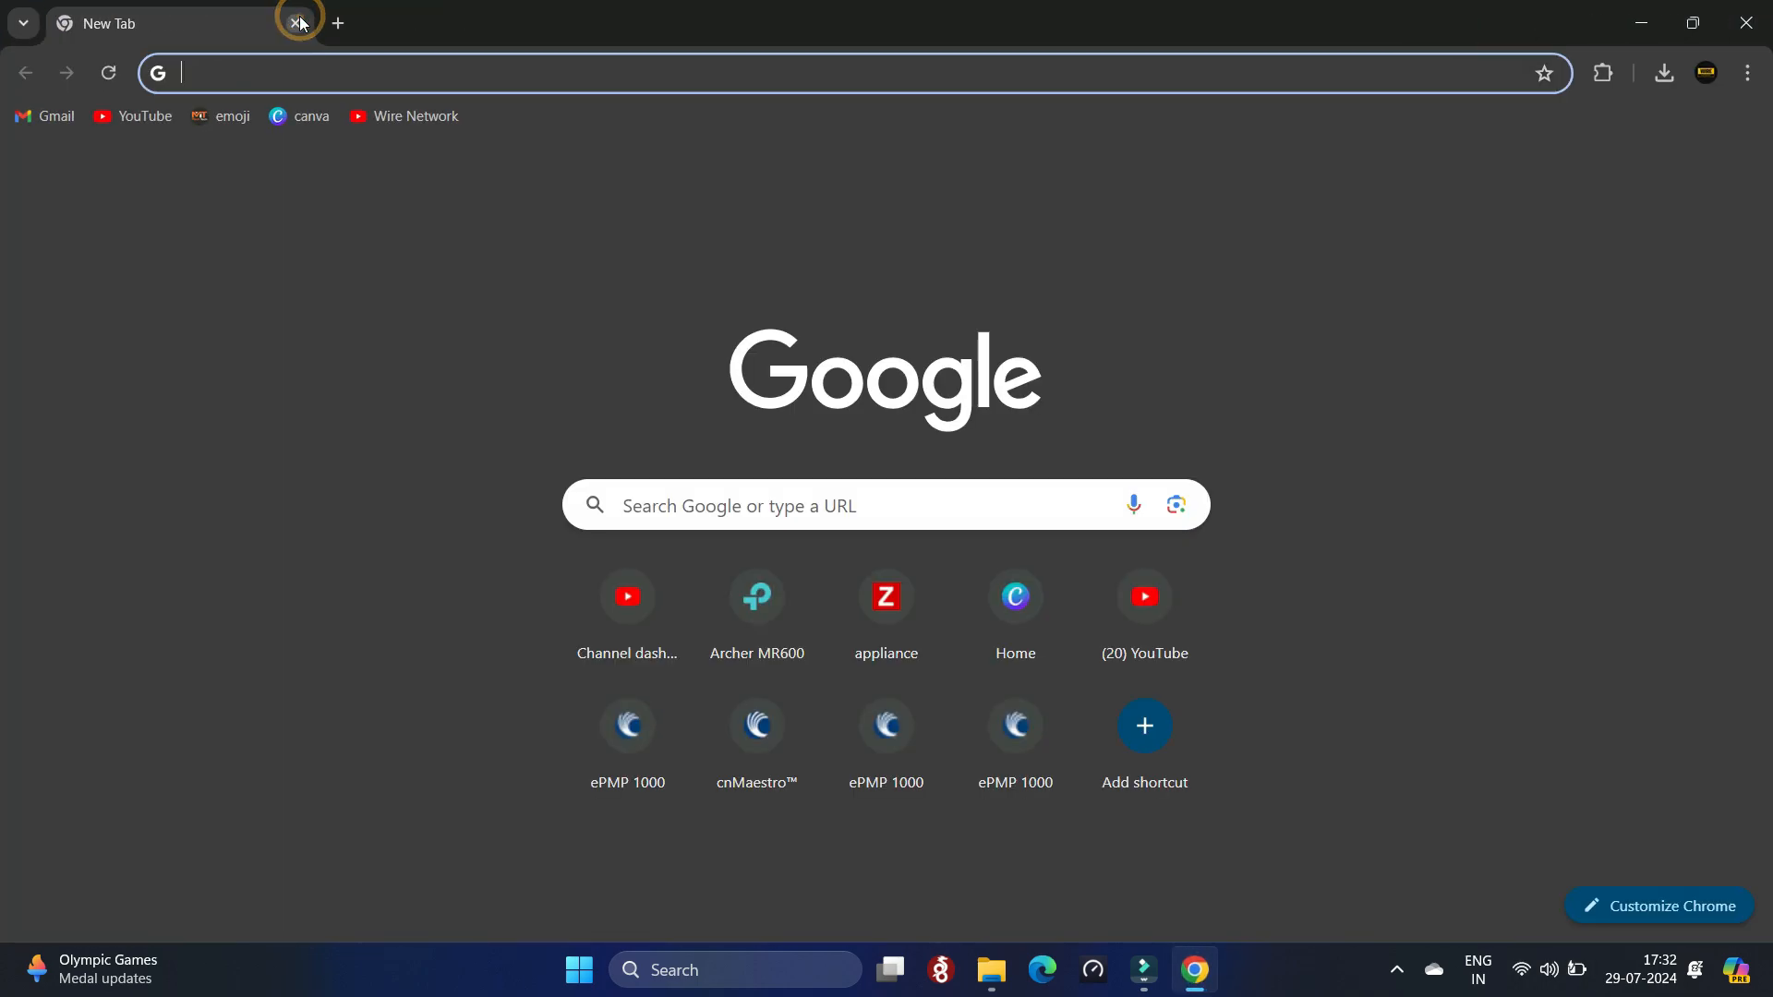
type("what")
key("Return")
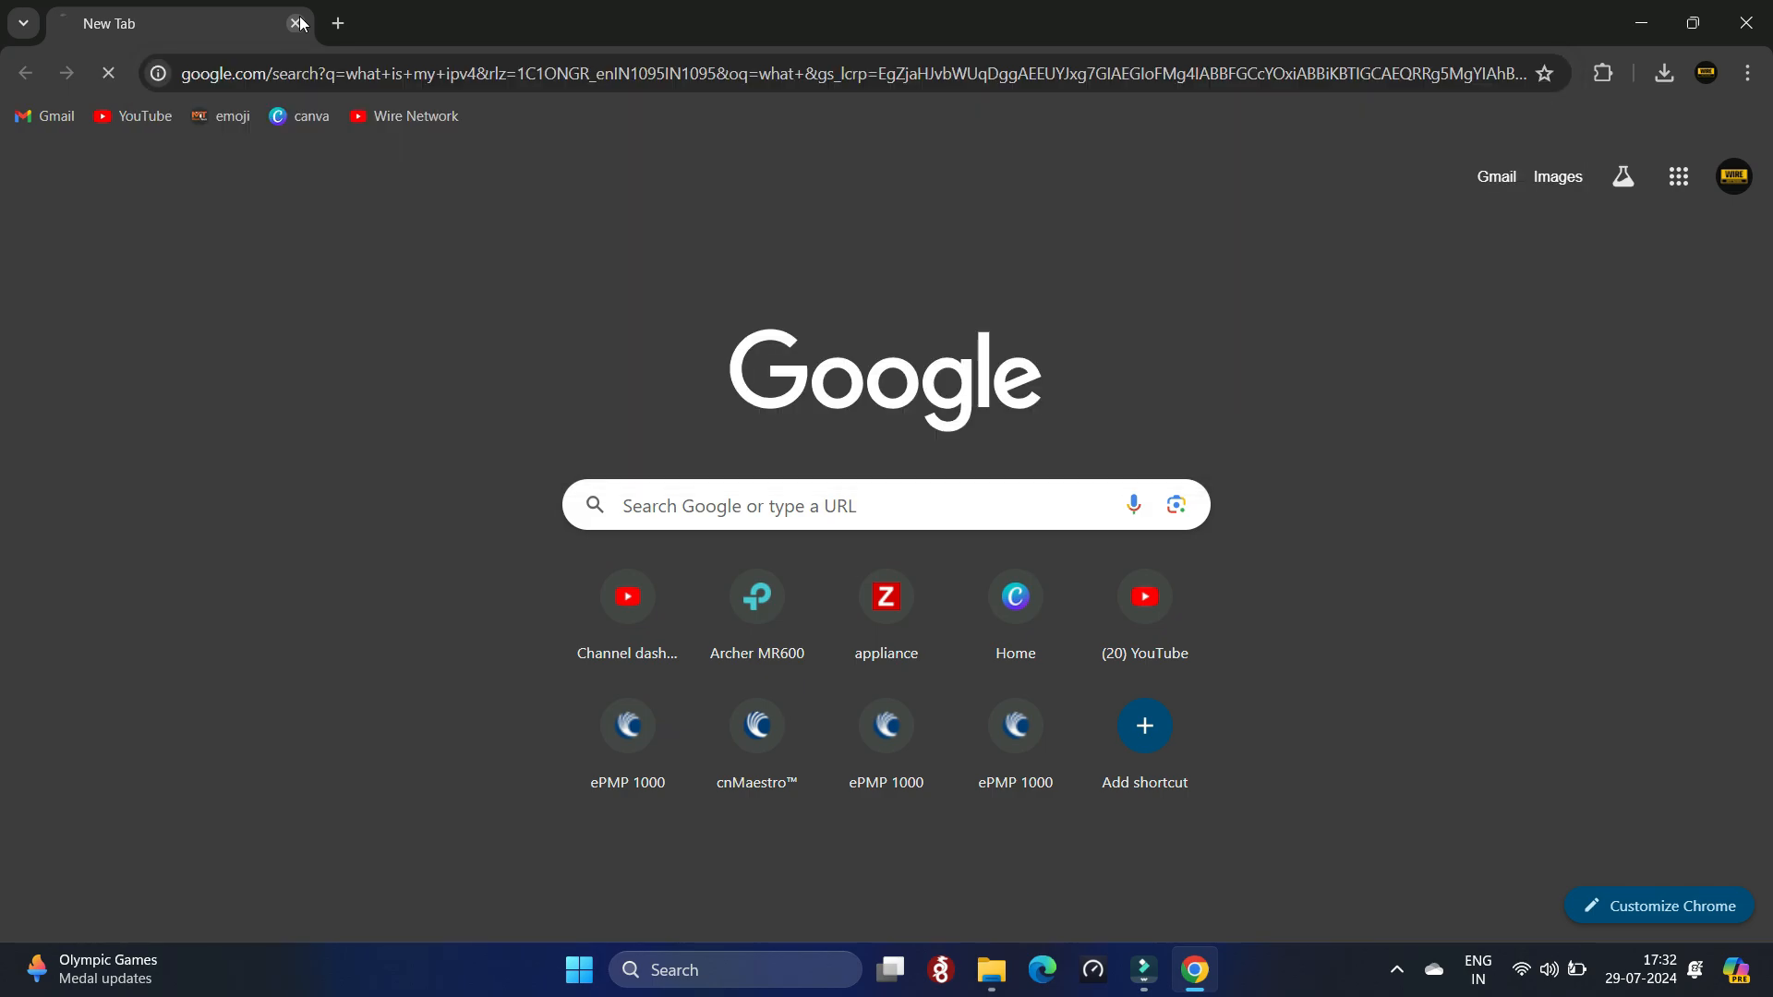
scroll(886, 554, "down", 6)
scroll(653, 673, "down", 3)
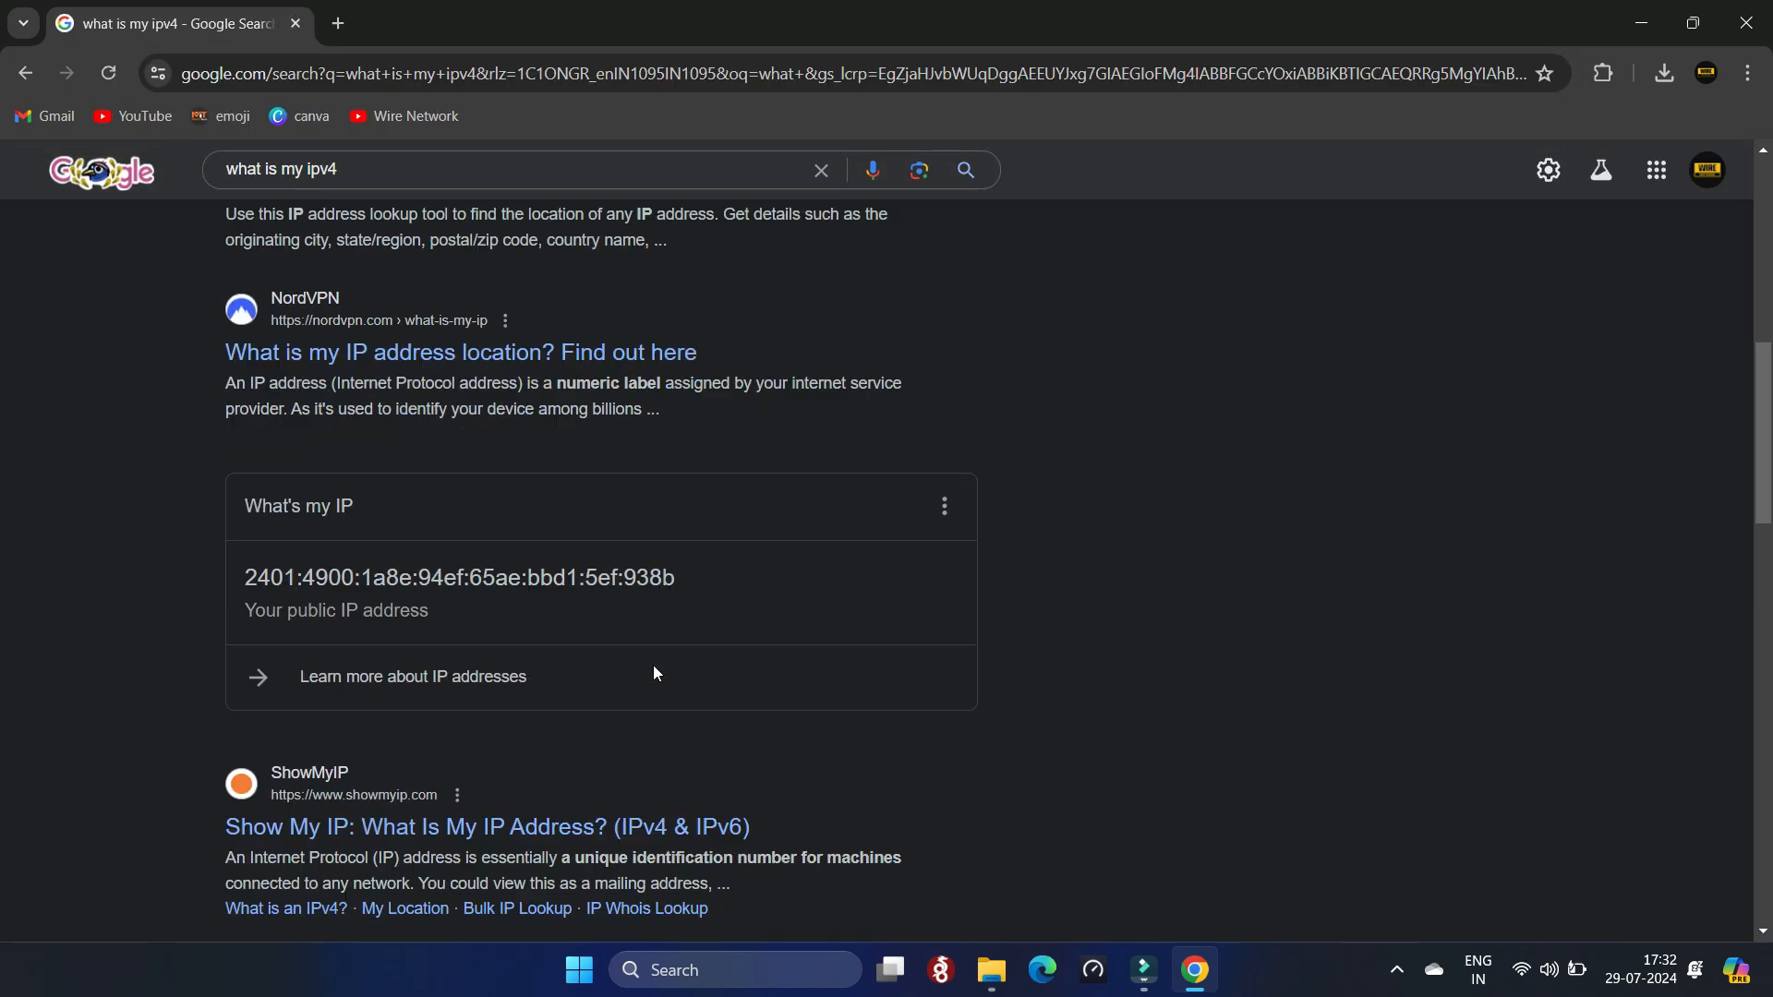
left_click_drag(708, 481, 247, 481)
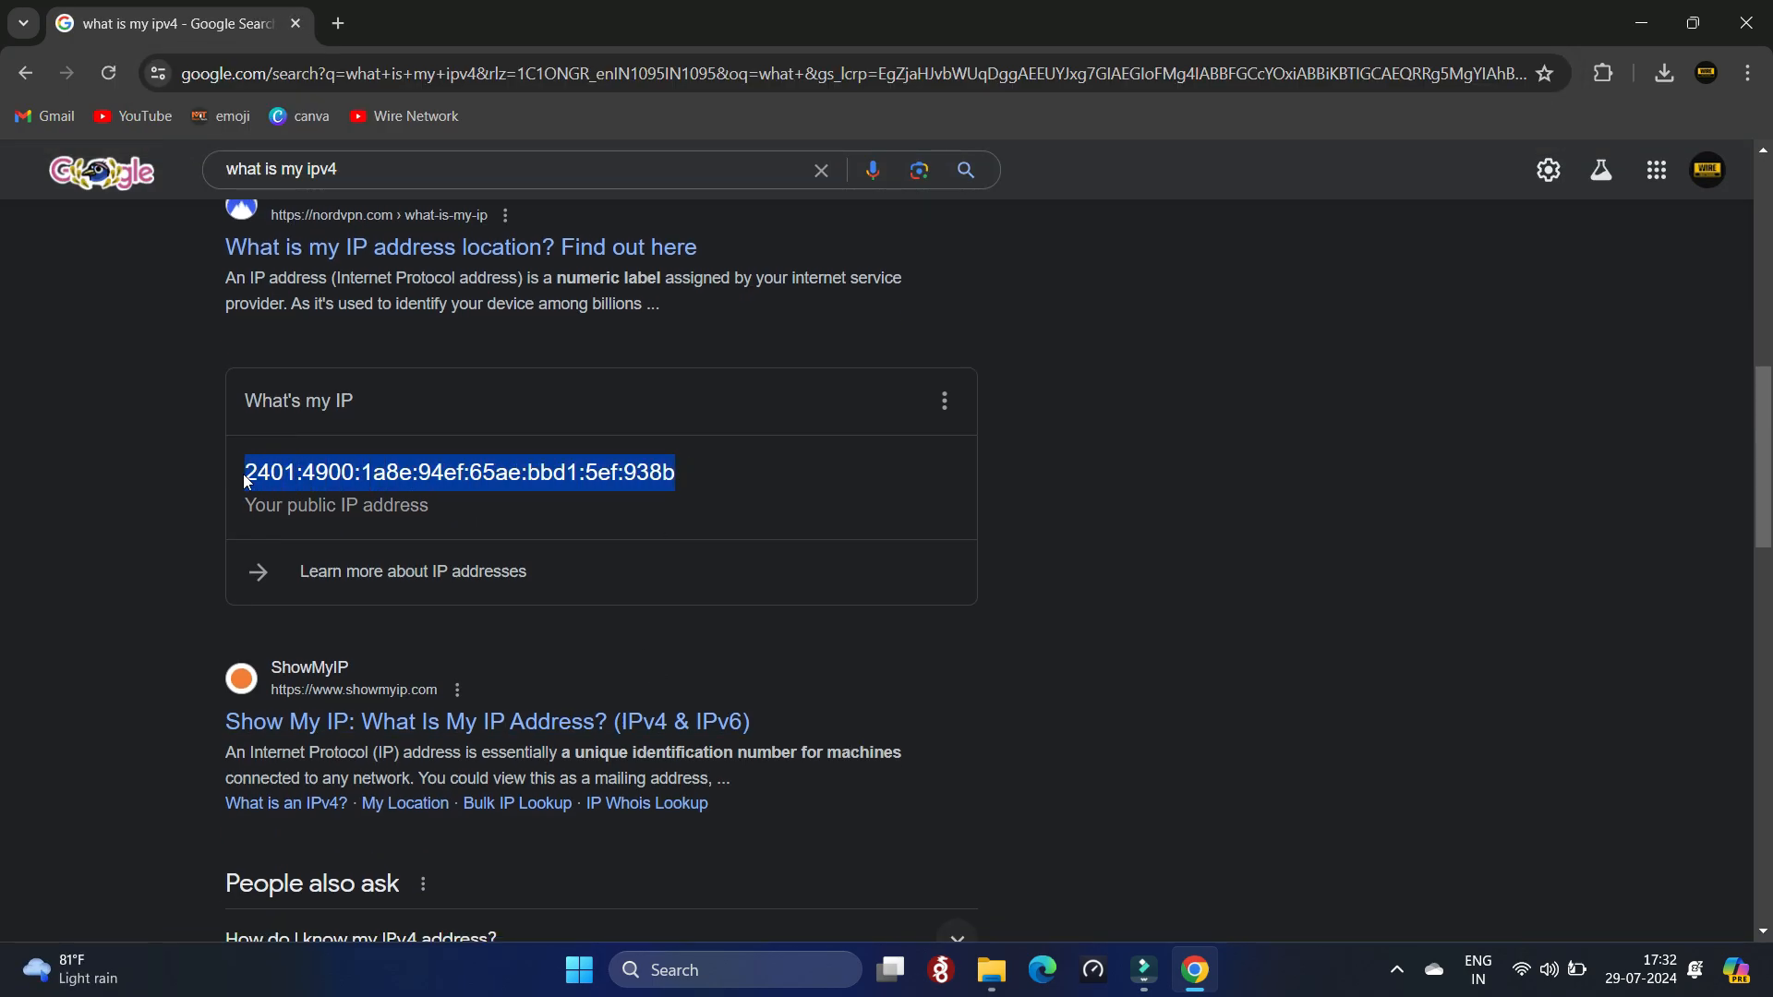
left_click(1648, 24)
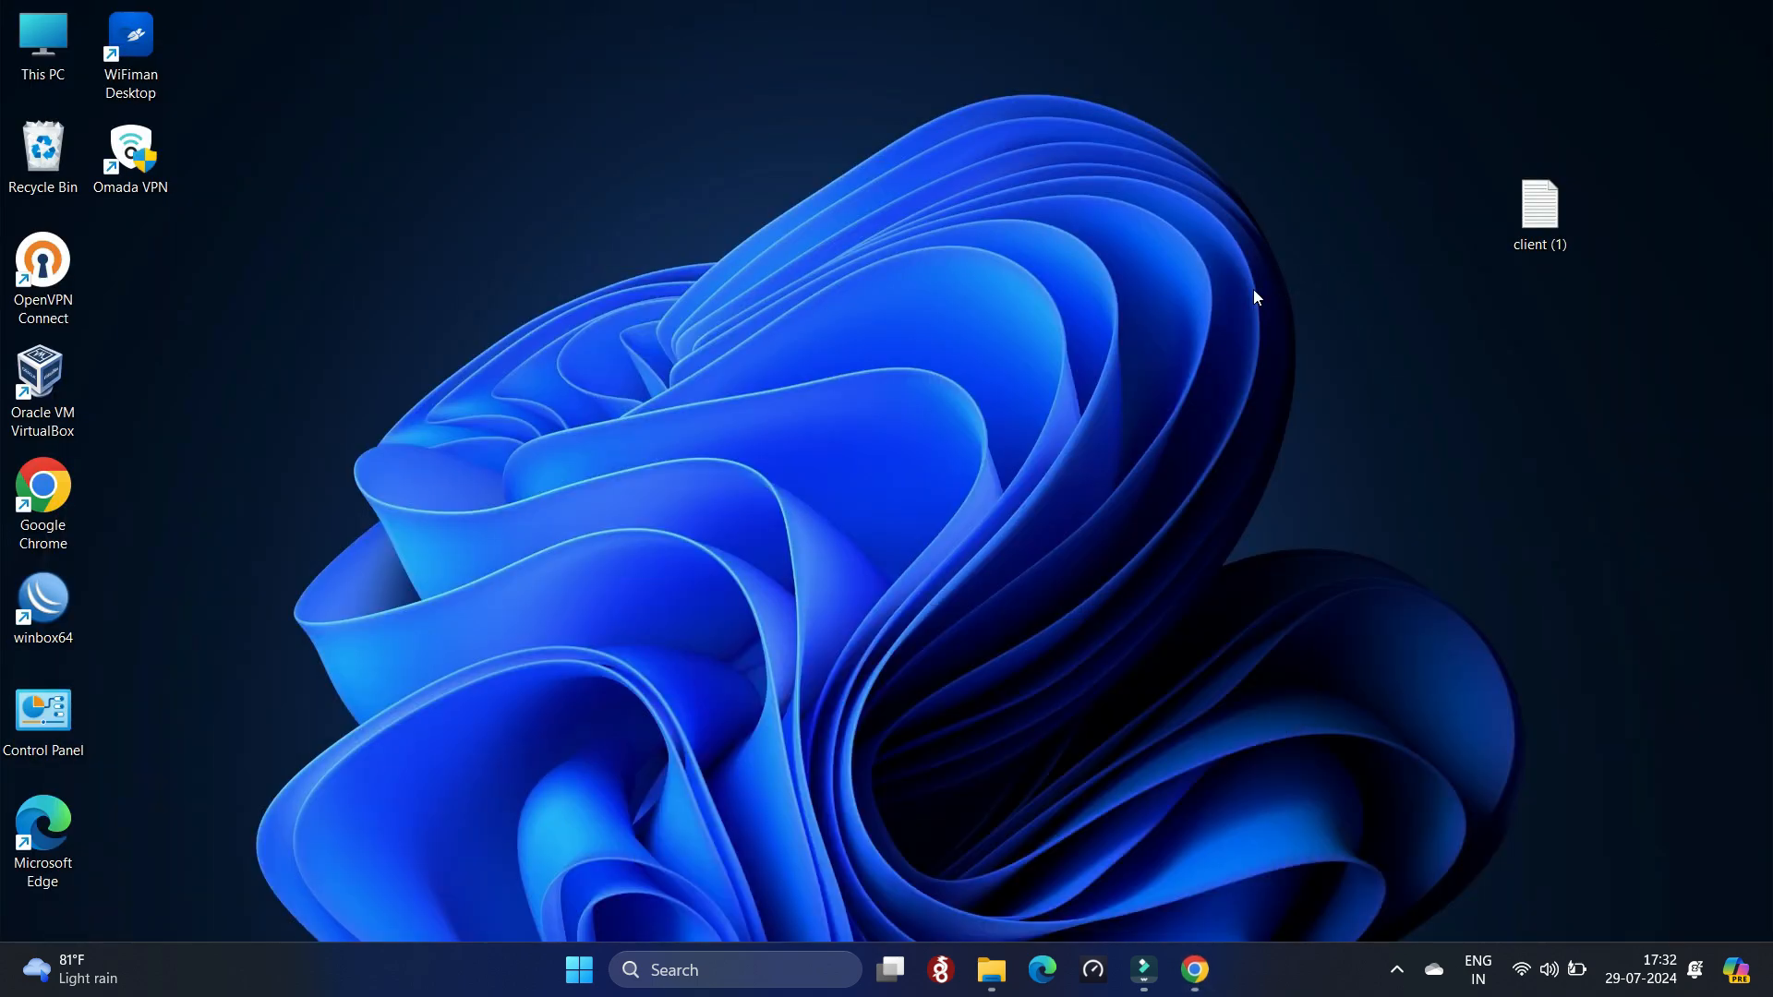
Open a Command Prompt, start a continuous ping with "ping 192.168.1.1 -t", and minimize the window while it runs
key("super+r")
type("cmd")
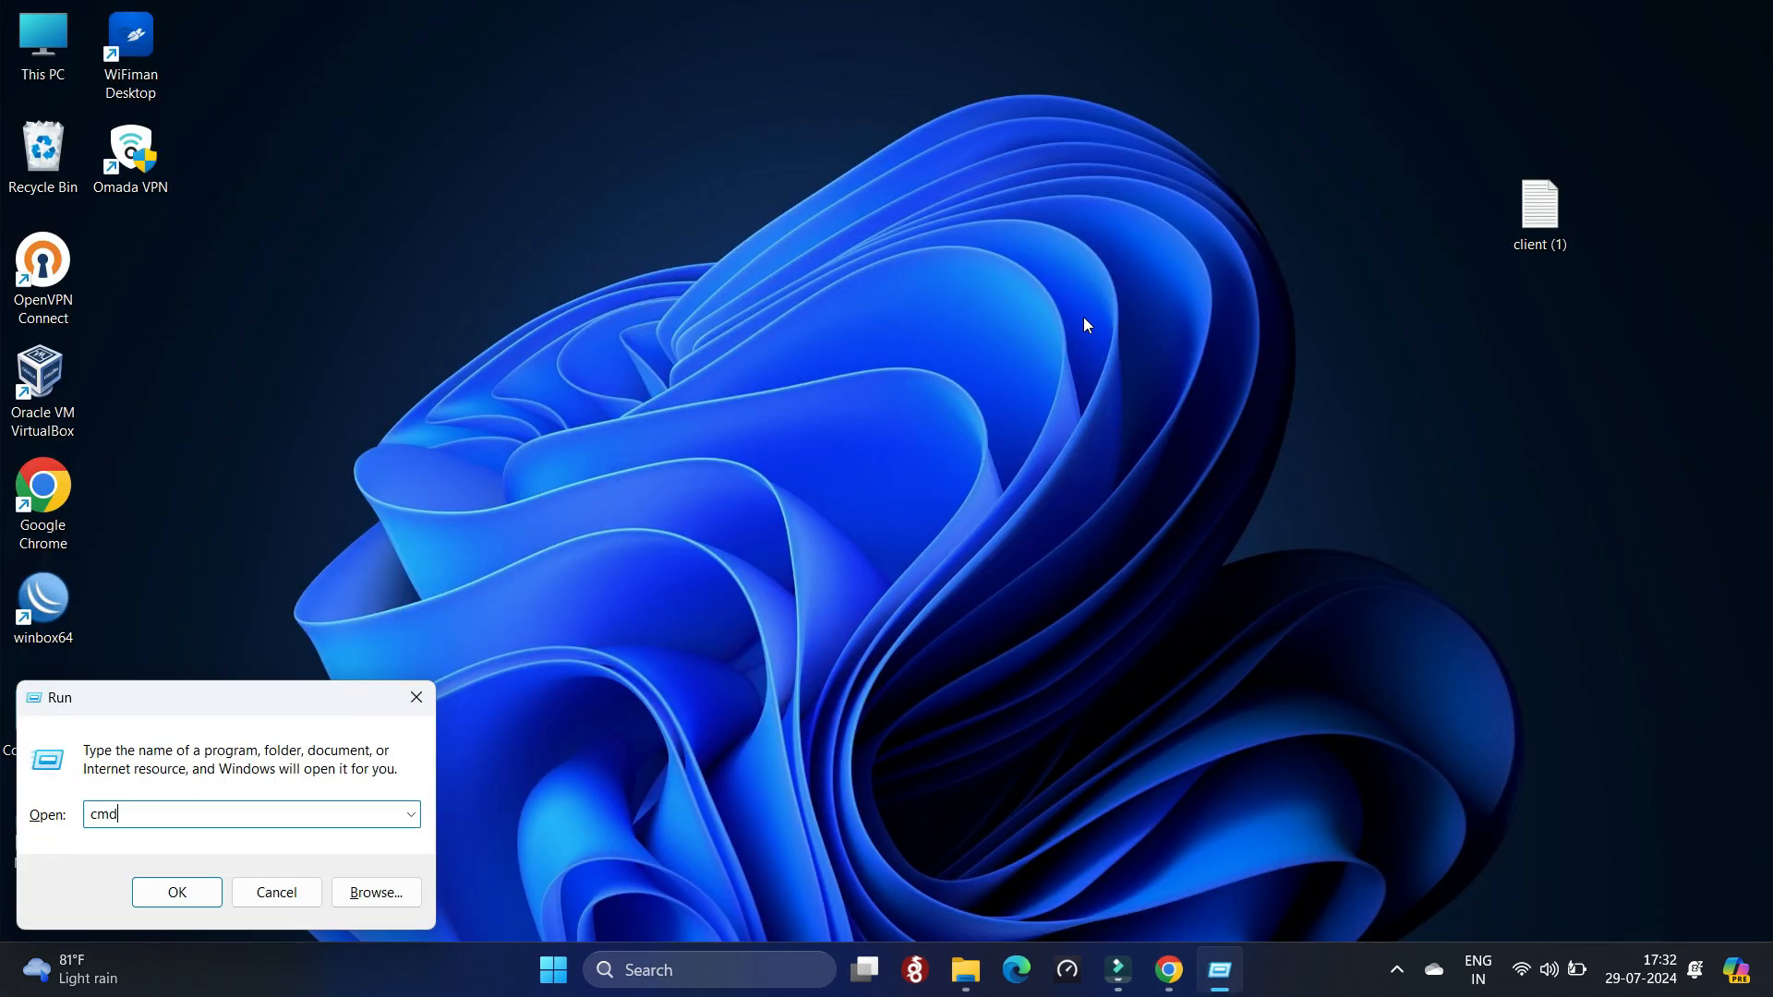
key("Return")
type("p")
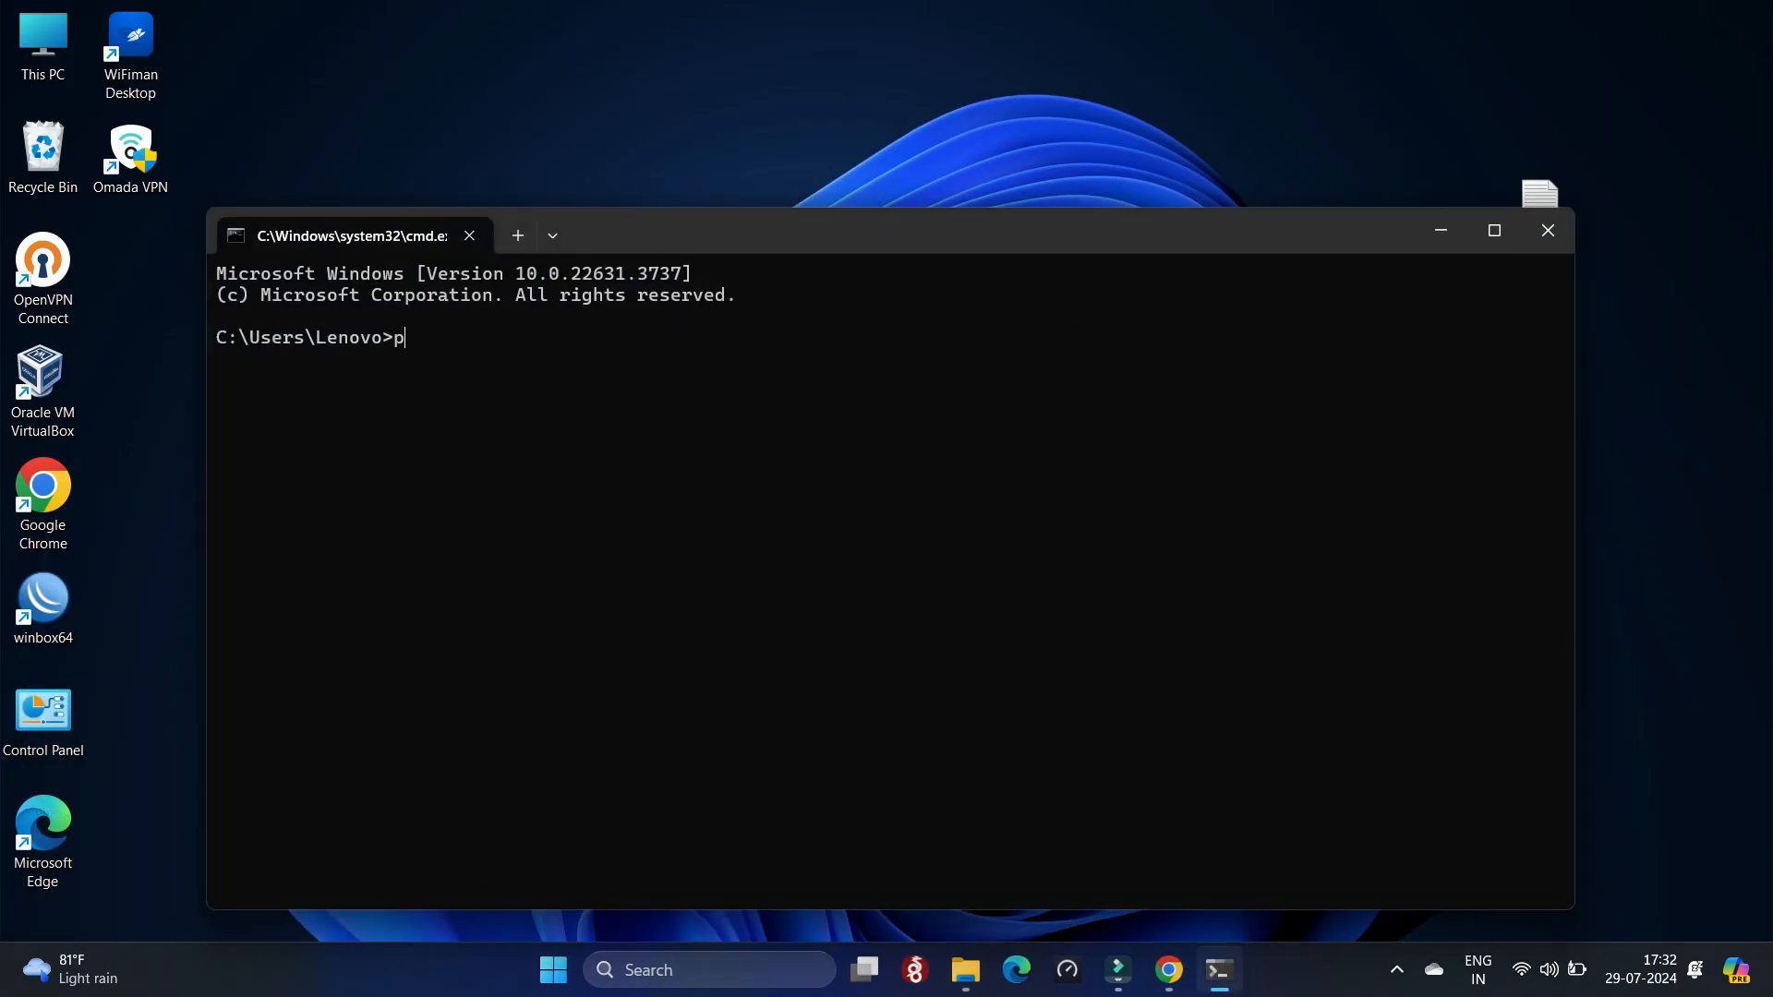
type("ing 192.168.1.1 -t")
key("Return")
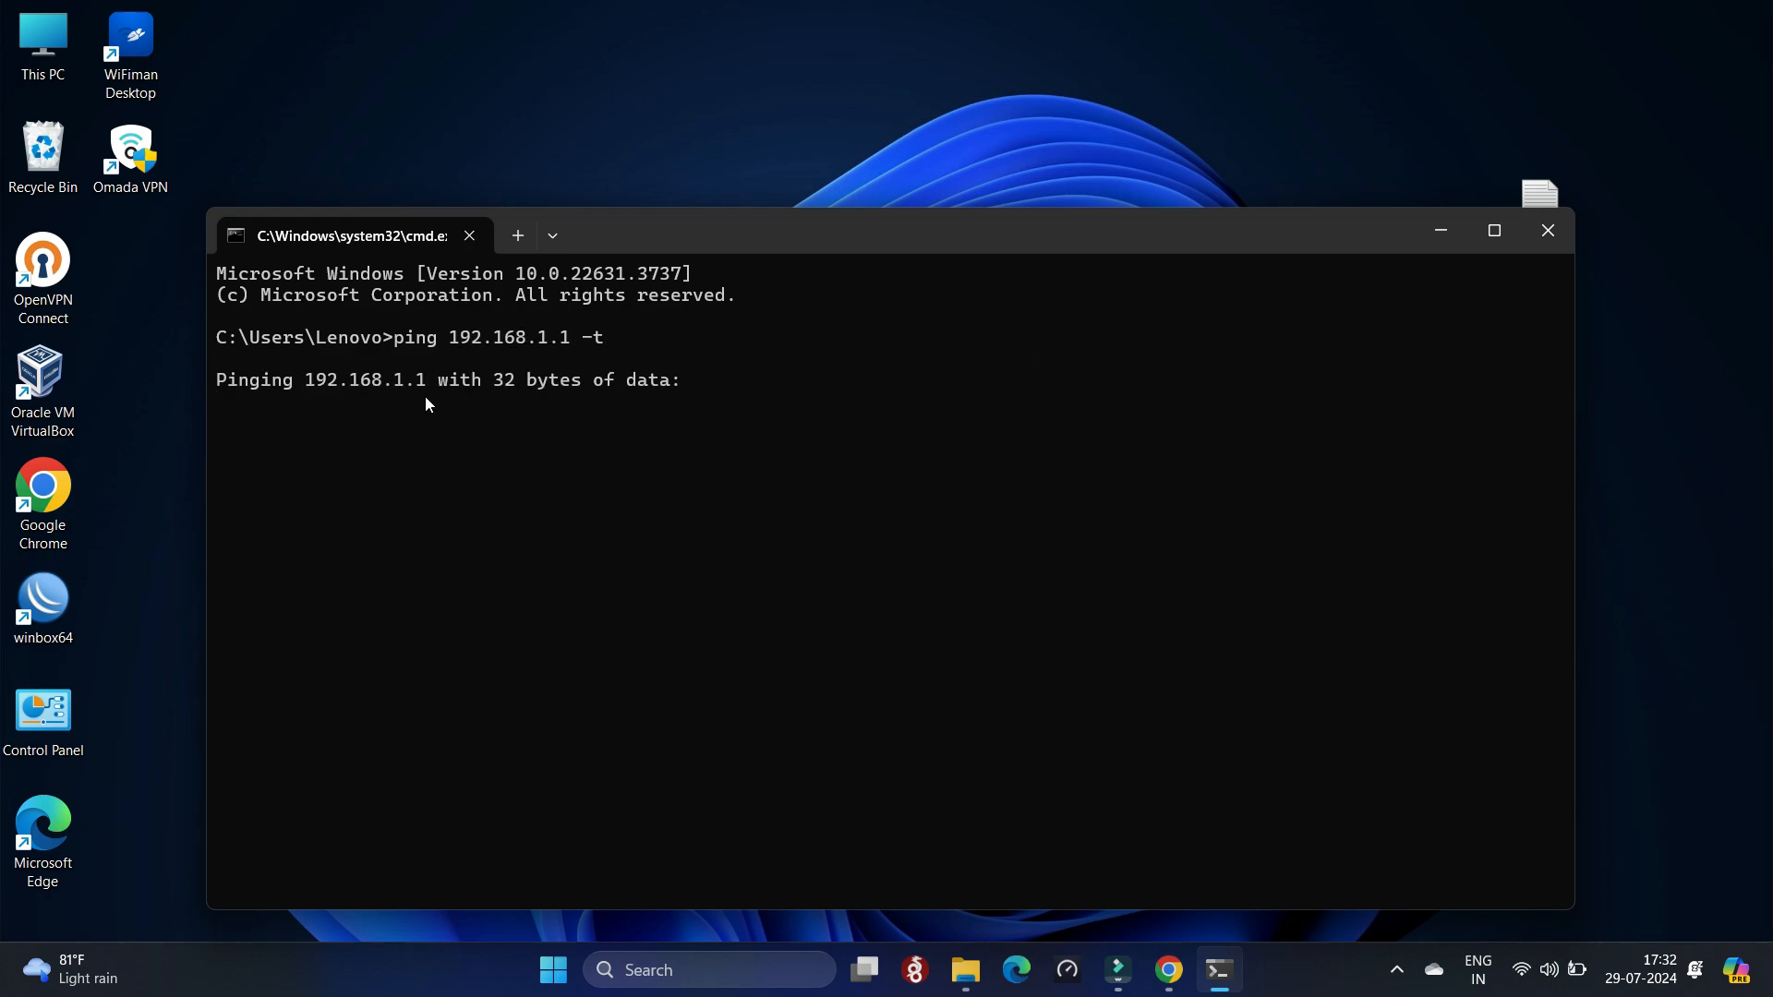
left_click_drag(1246, 258, 1047, 293)
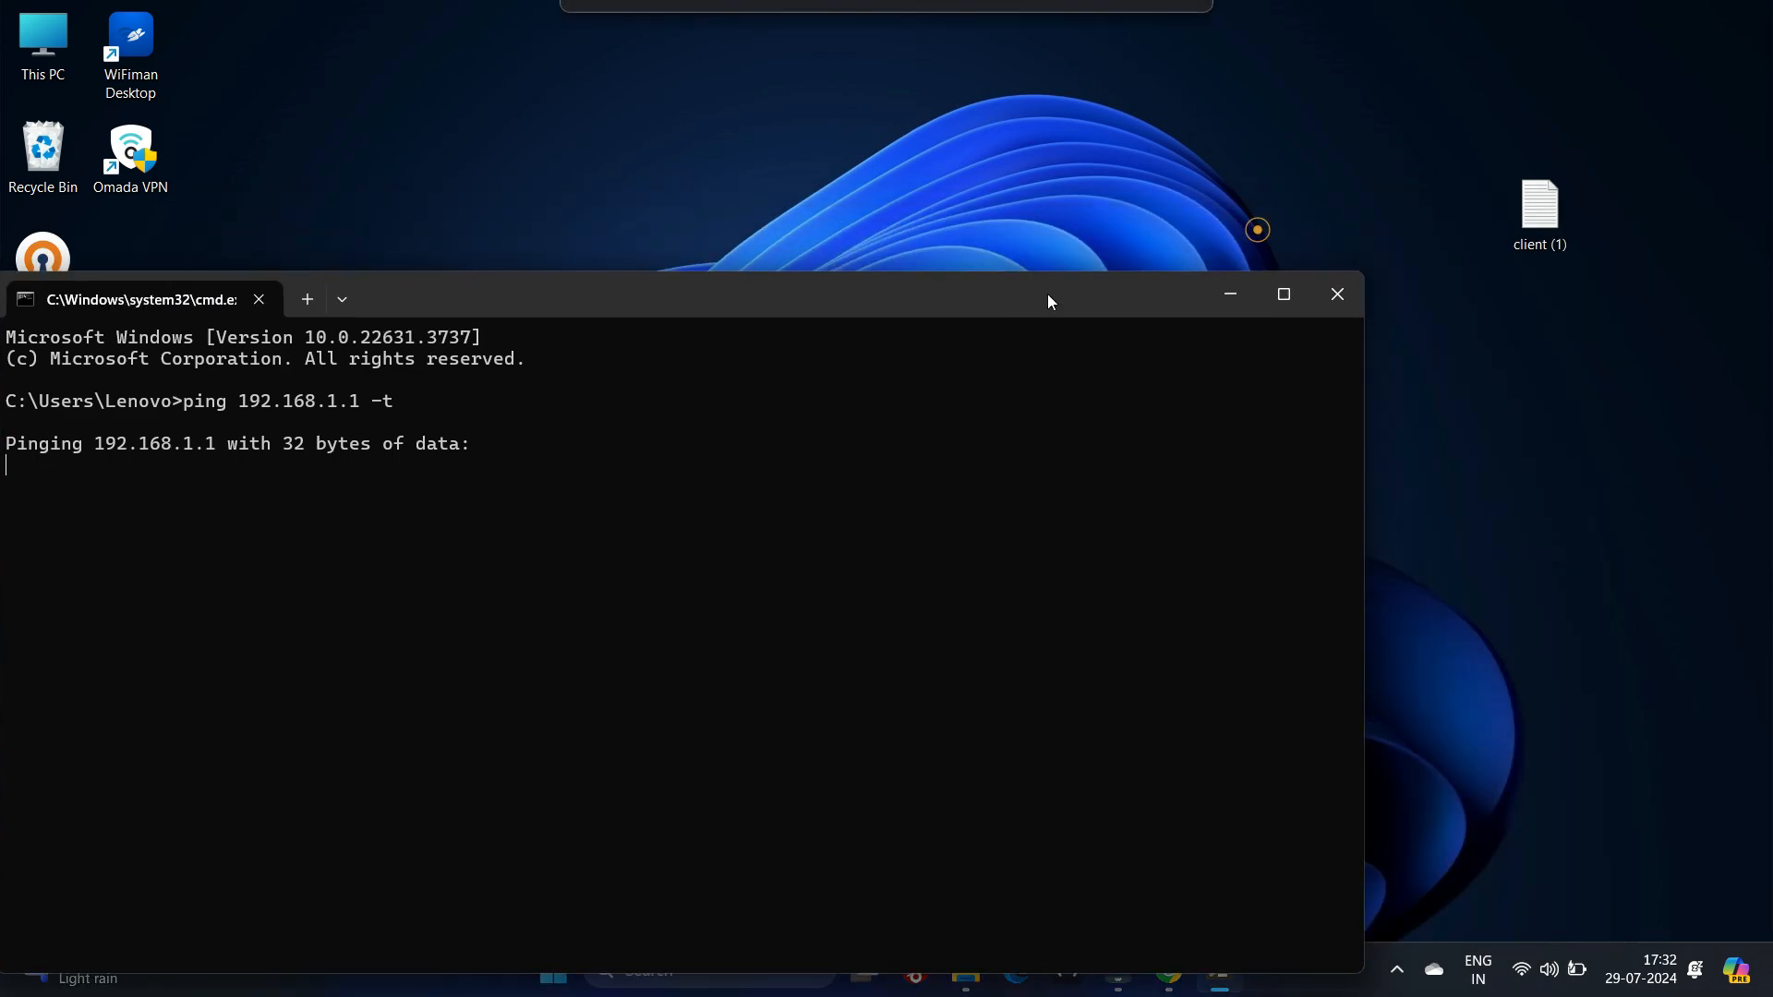
left_click(1247, 300)
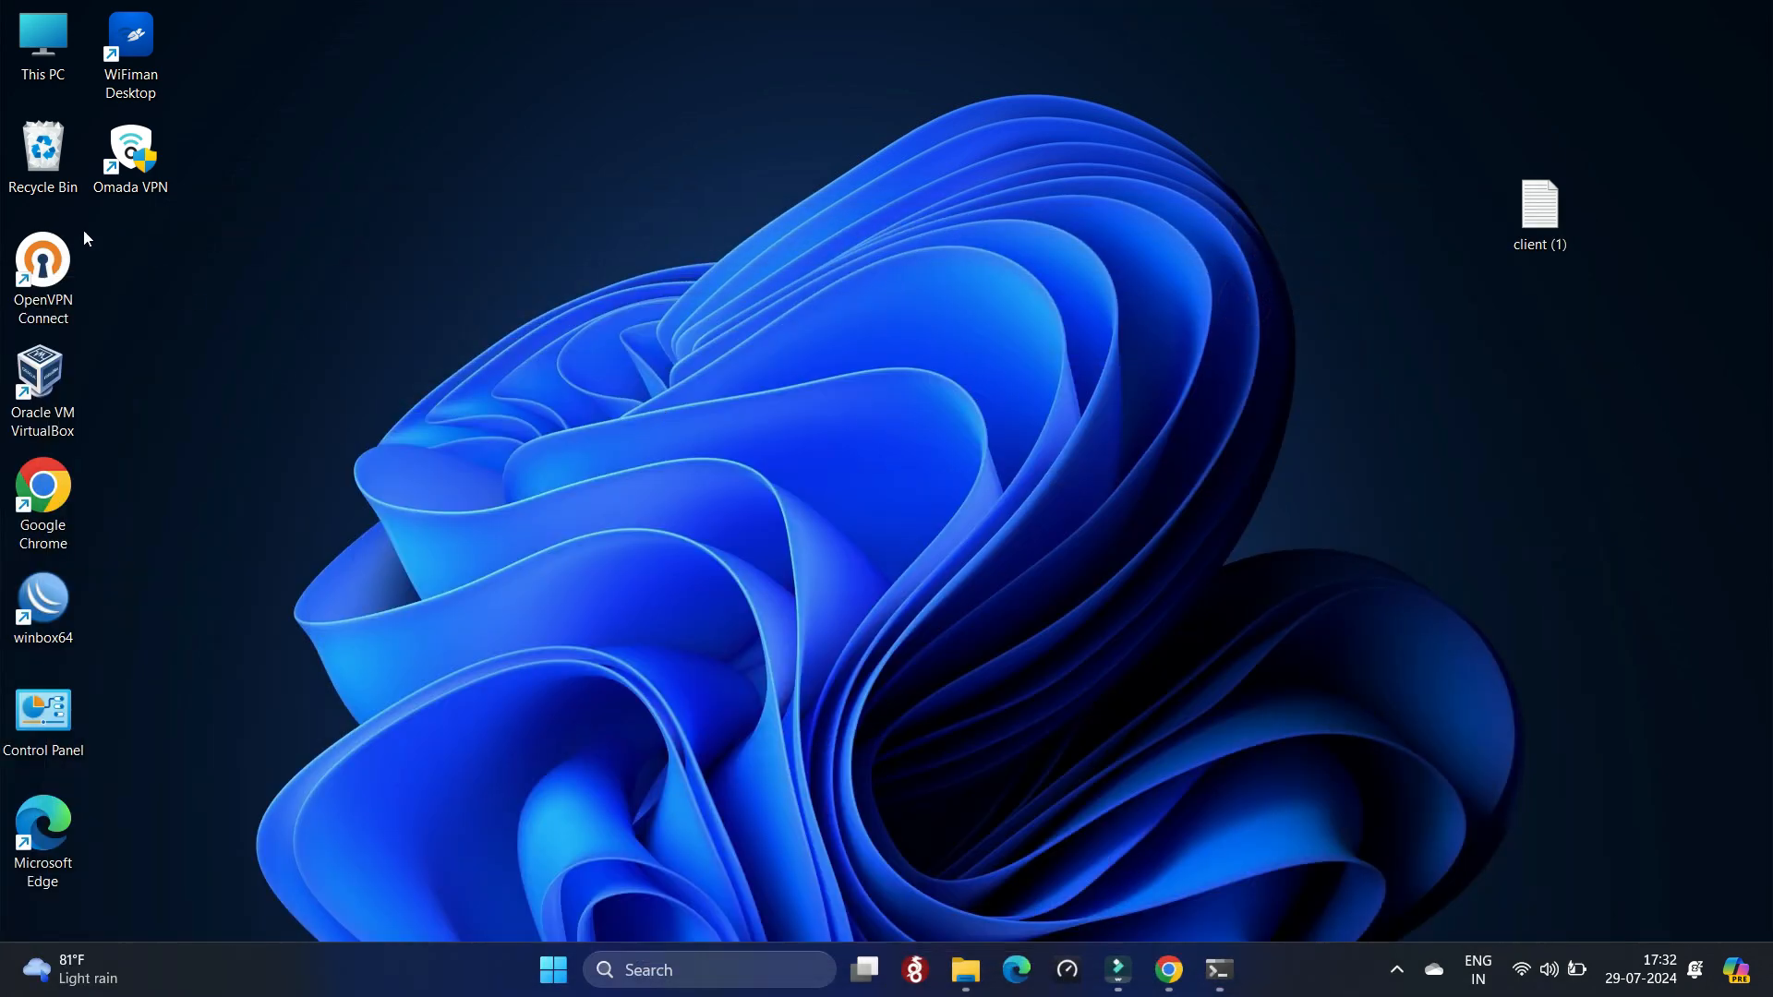
Open OpenVPN Connect and import the client (1) profile file from the Desktop folder
double_click(49, 269)
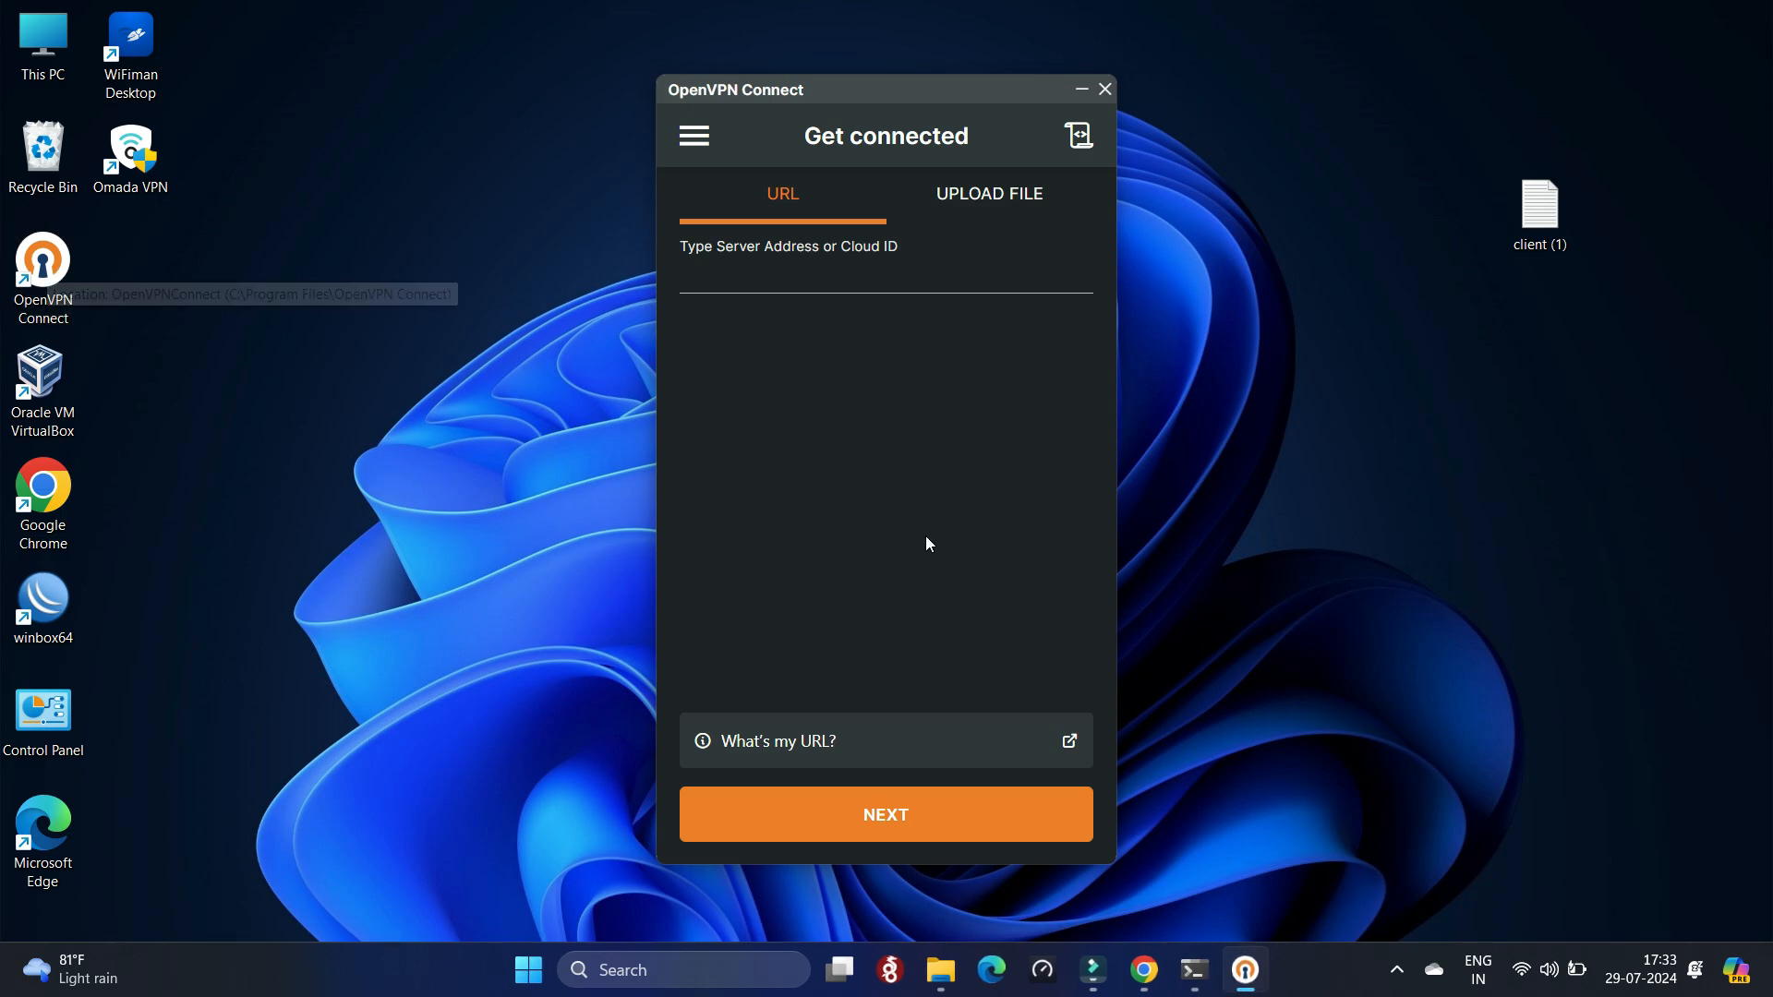
left_click(1049, 209)
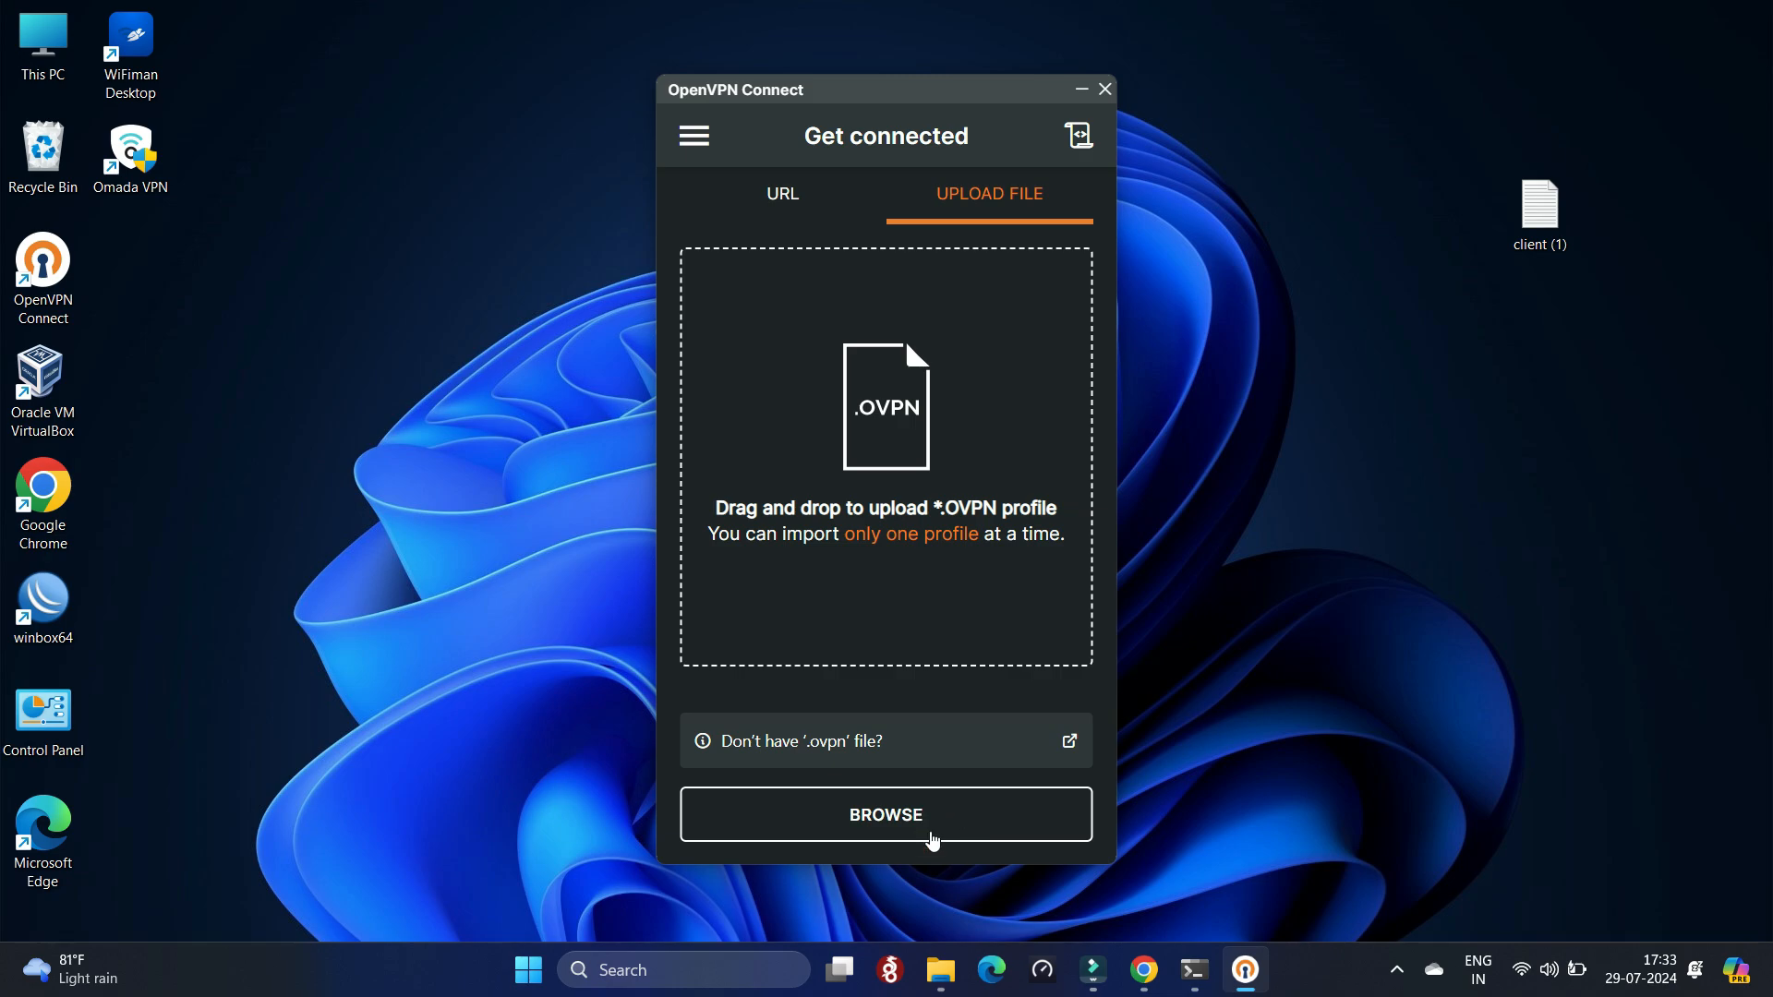
left_click(959, 816)
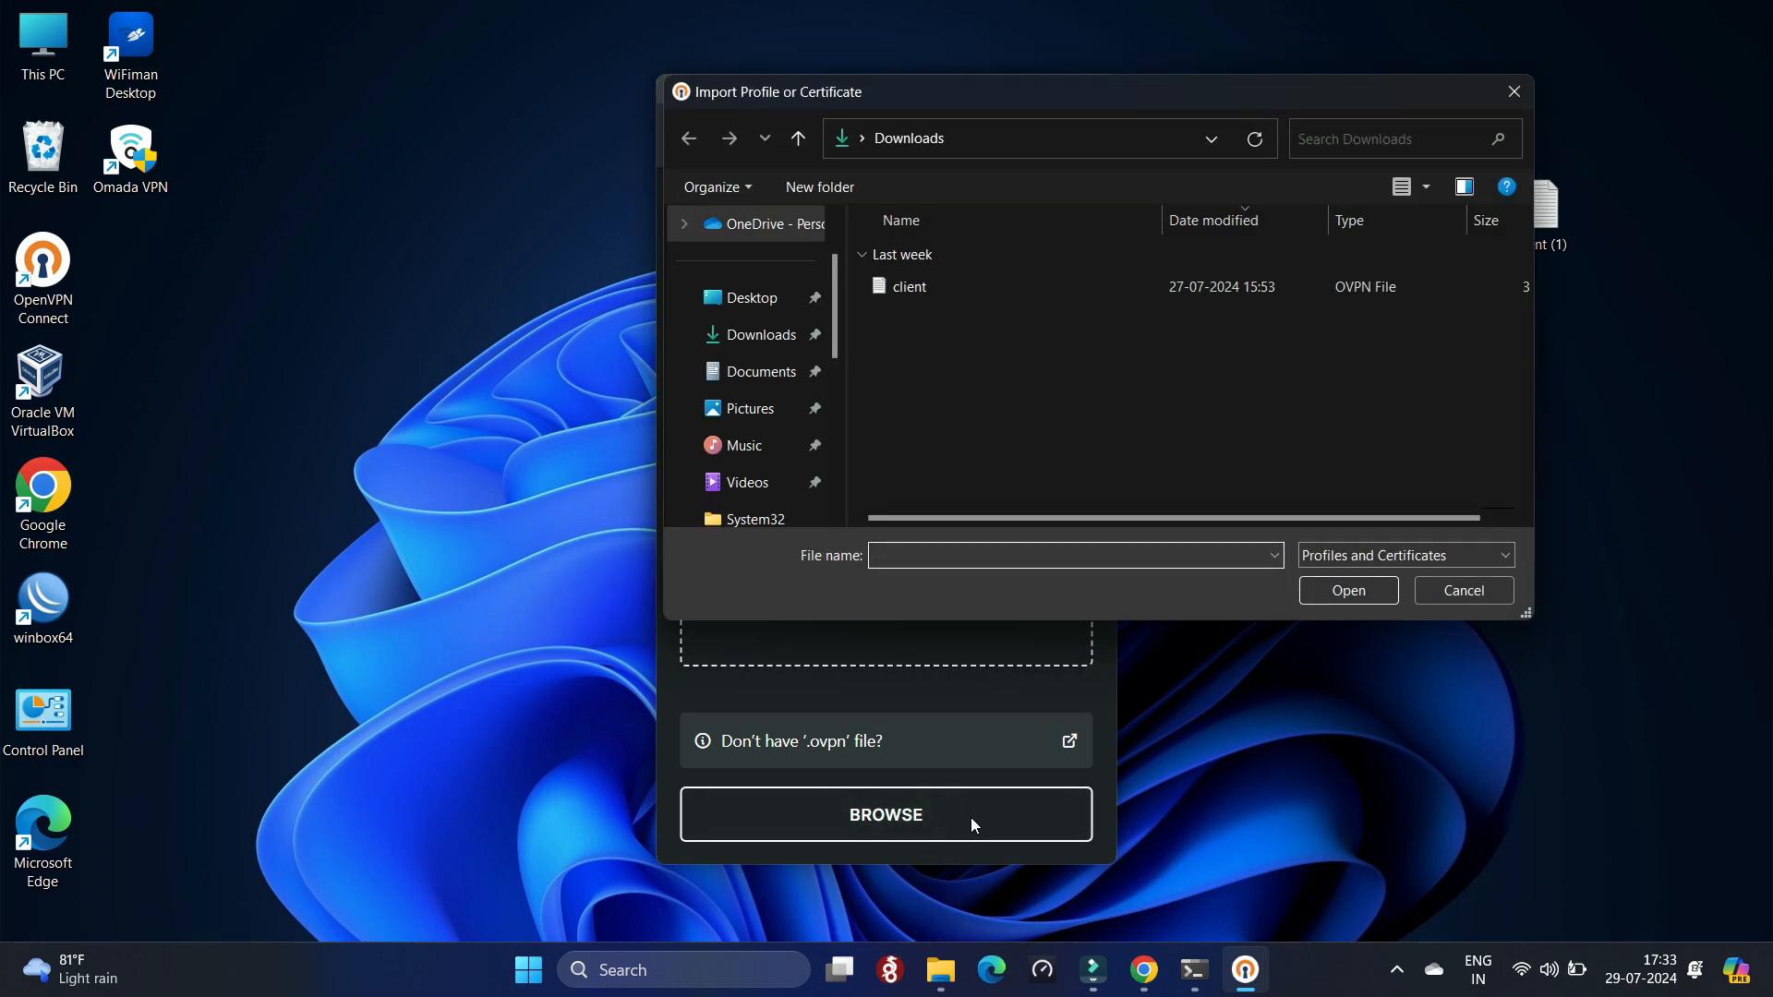
left_click(752, 295)
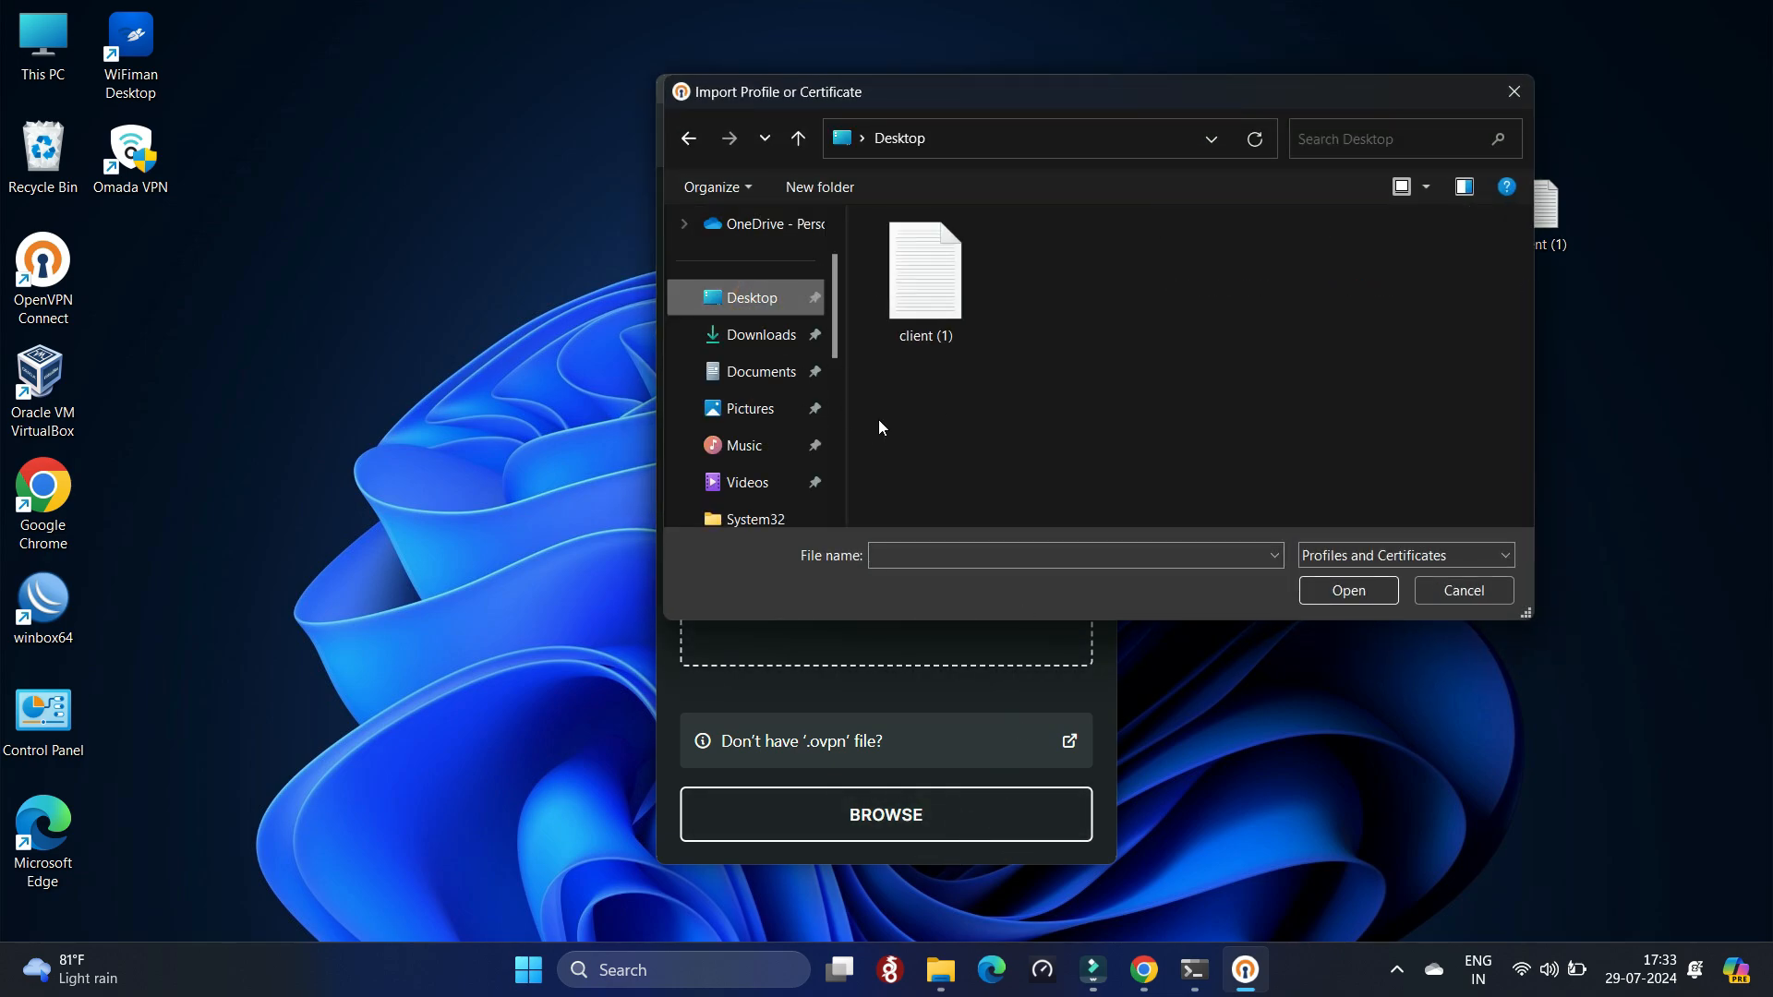
left_click(918, 297)
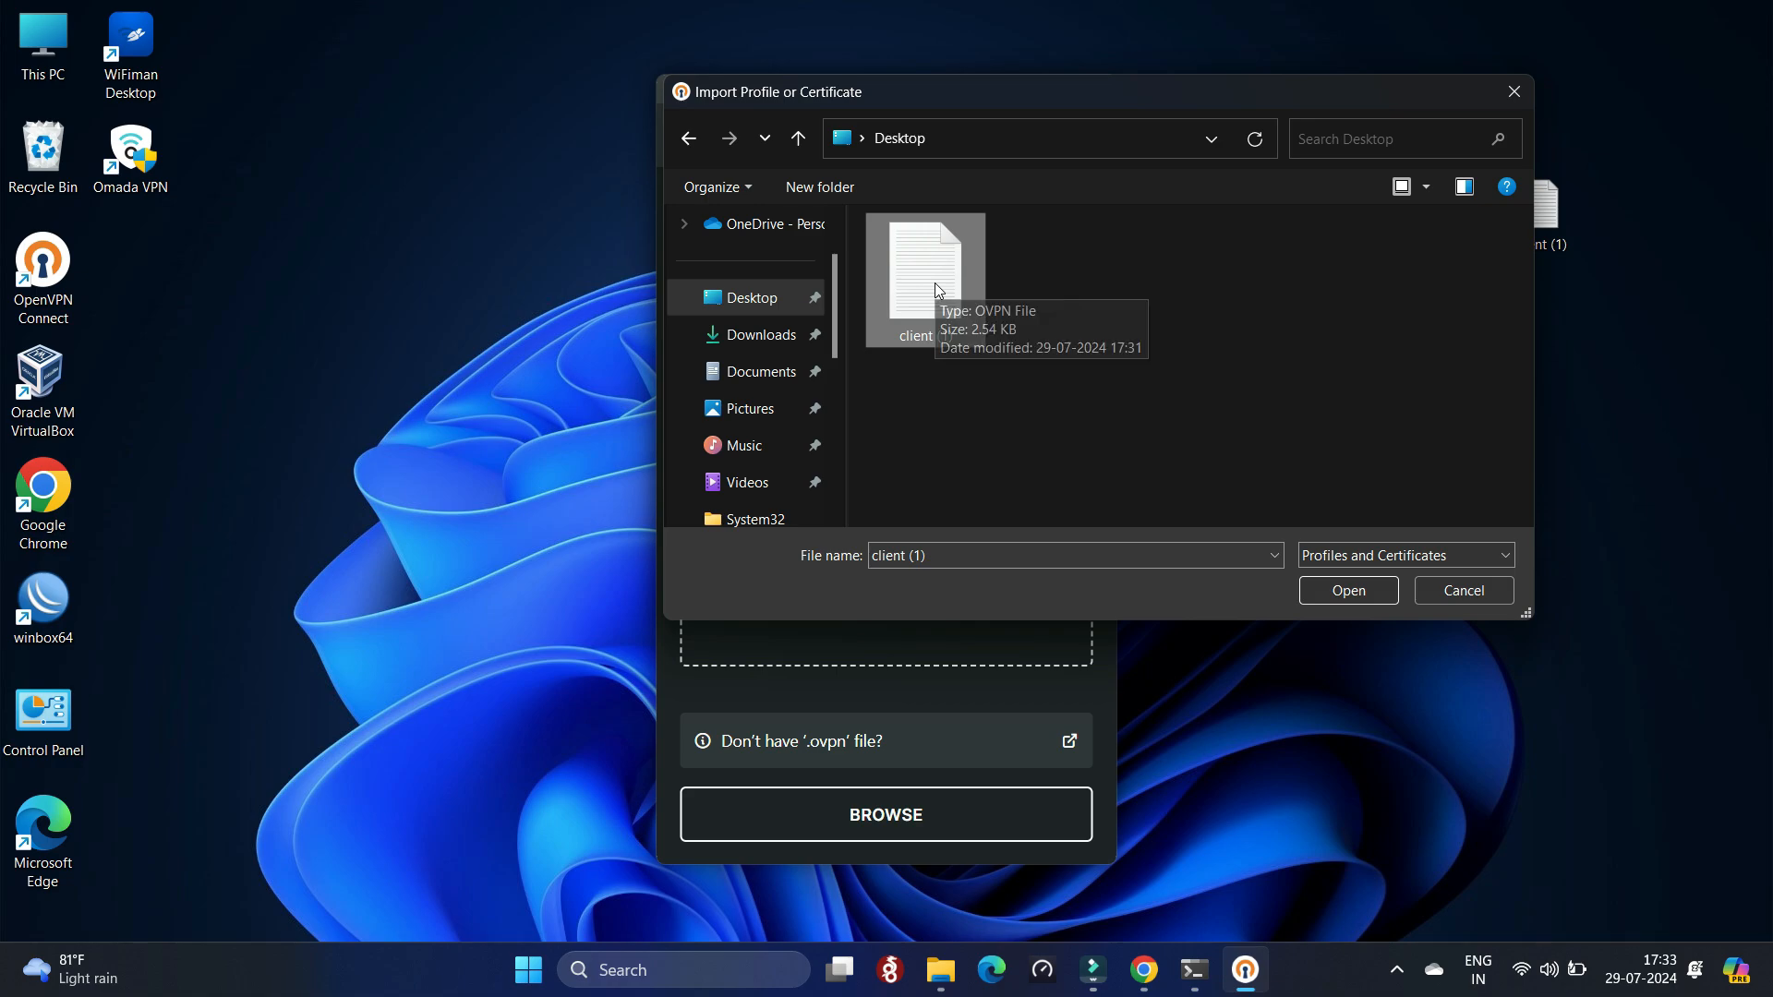
left_click_drag(1142, 97, 842, 82)
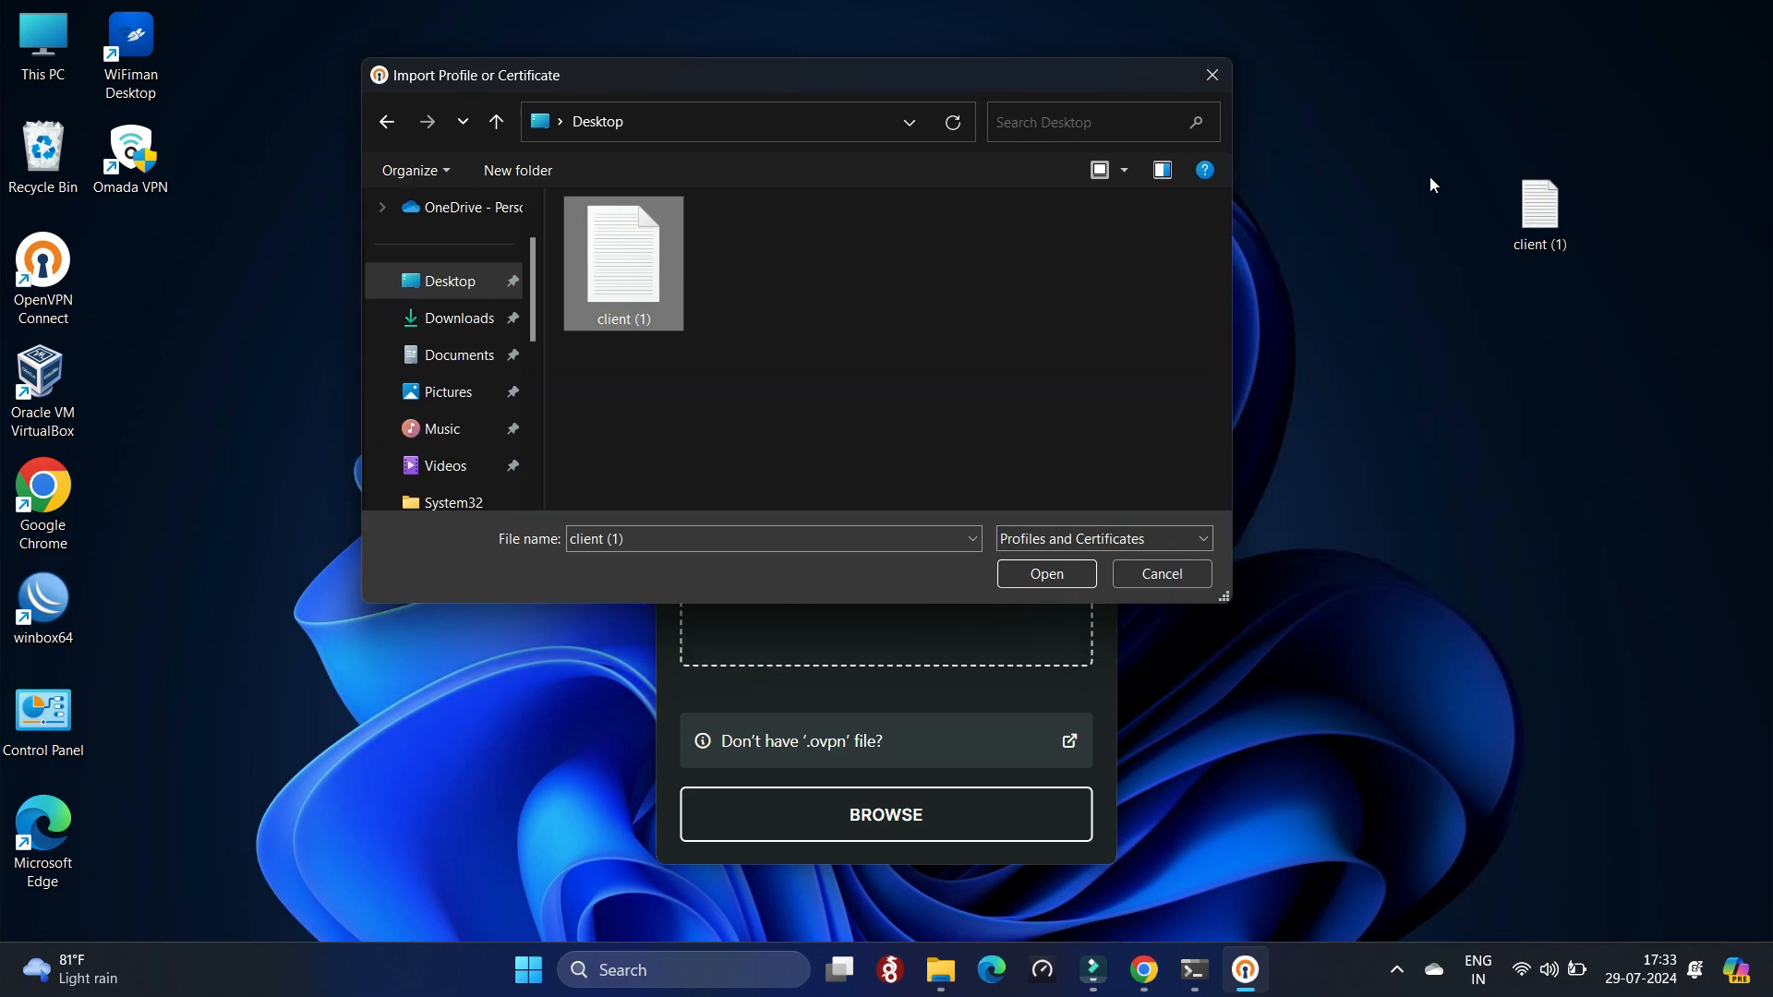
left_click(1067, 572)
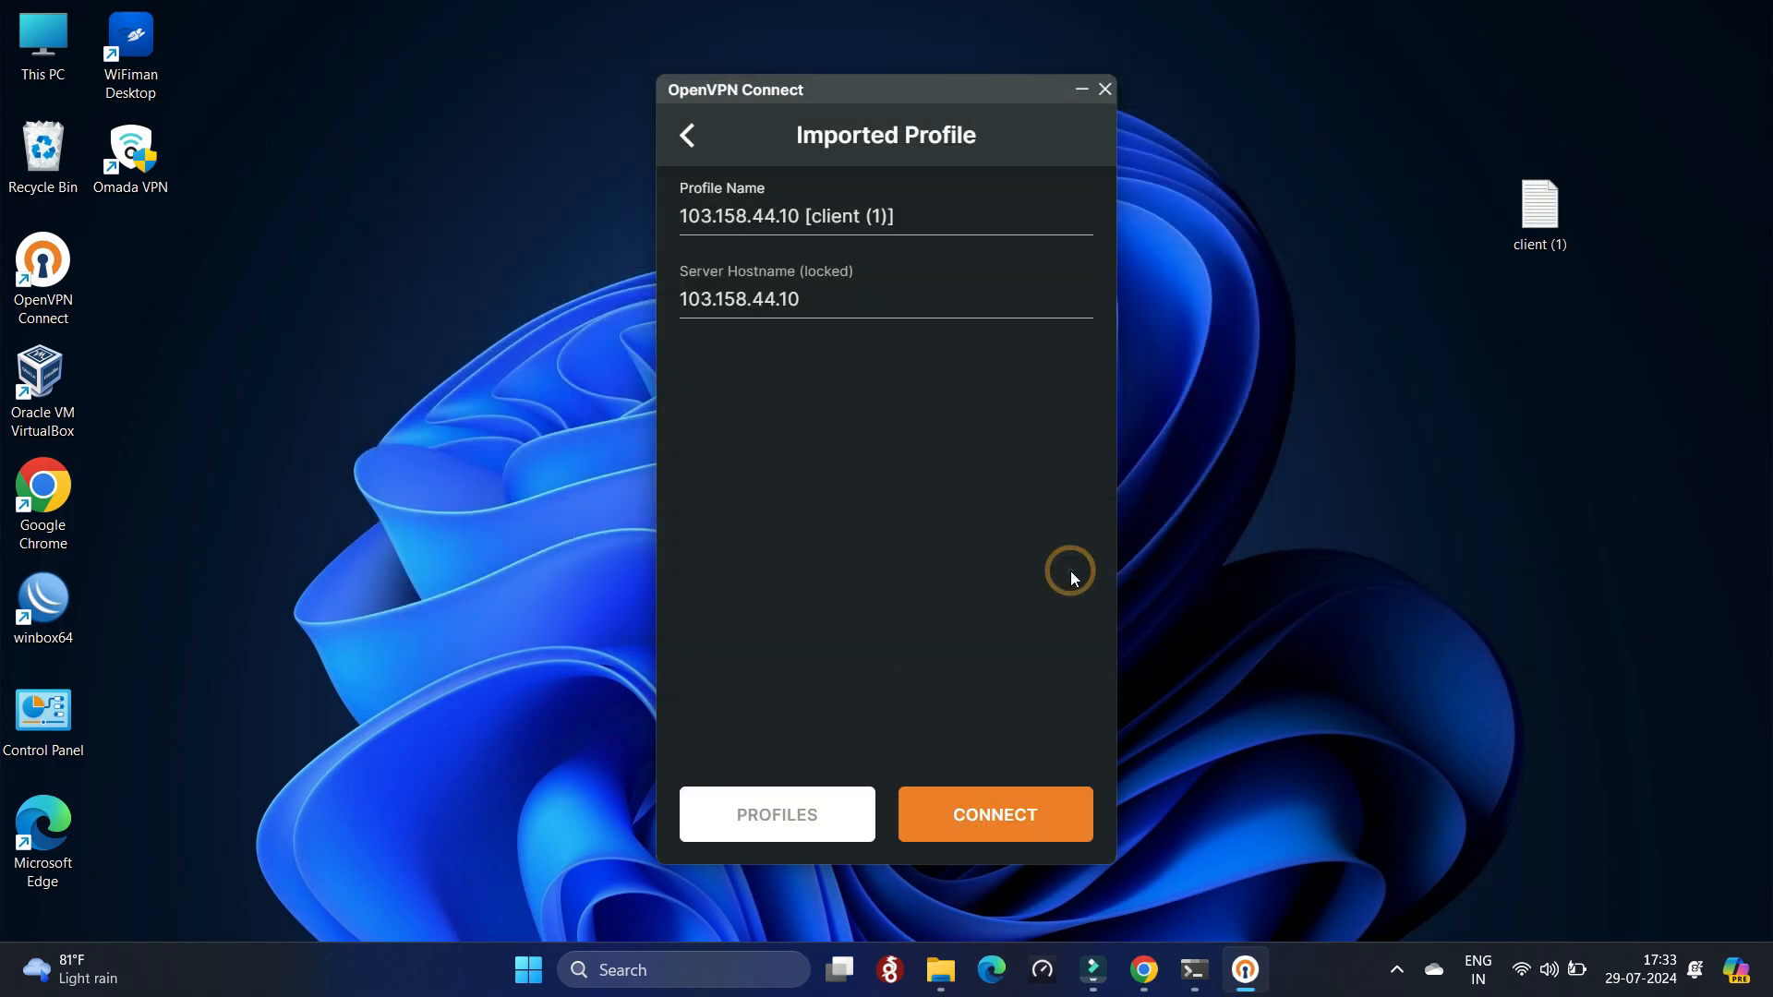
Connect to the VPN with the imported client (1) profile and check the running ping to 192.168.1.1 in the Command Prompt
left_click(844, 301)
left_click(992, 811)
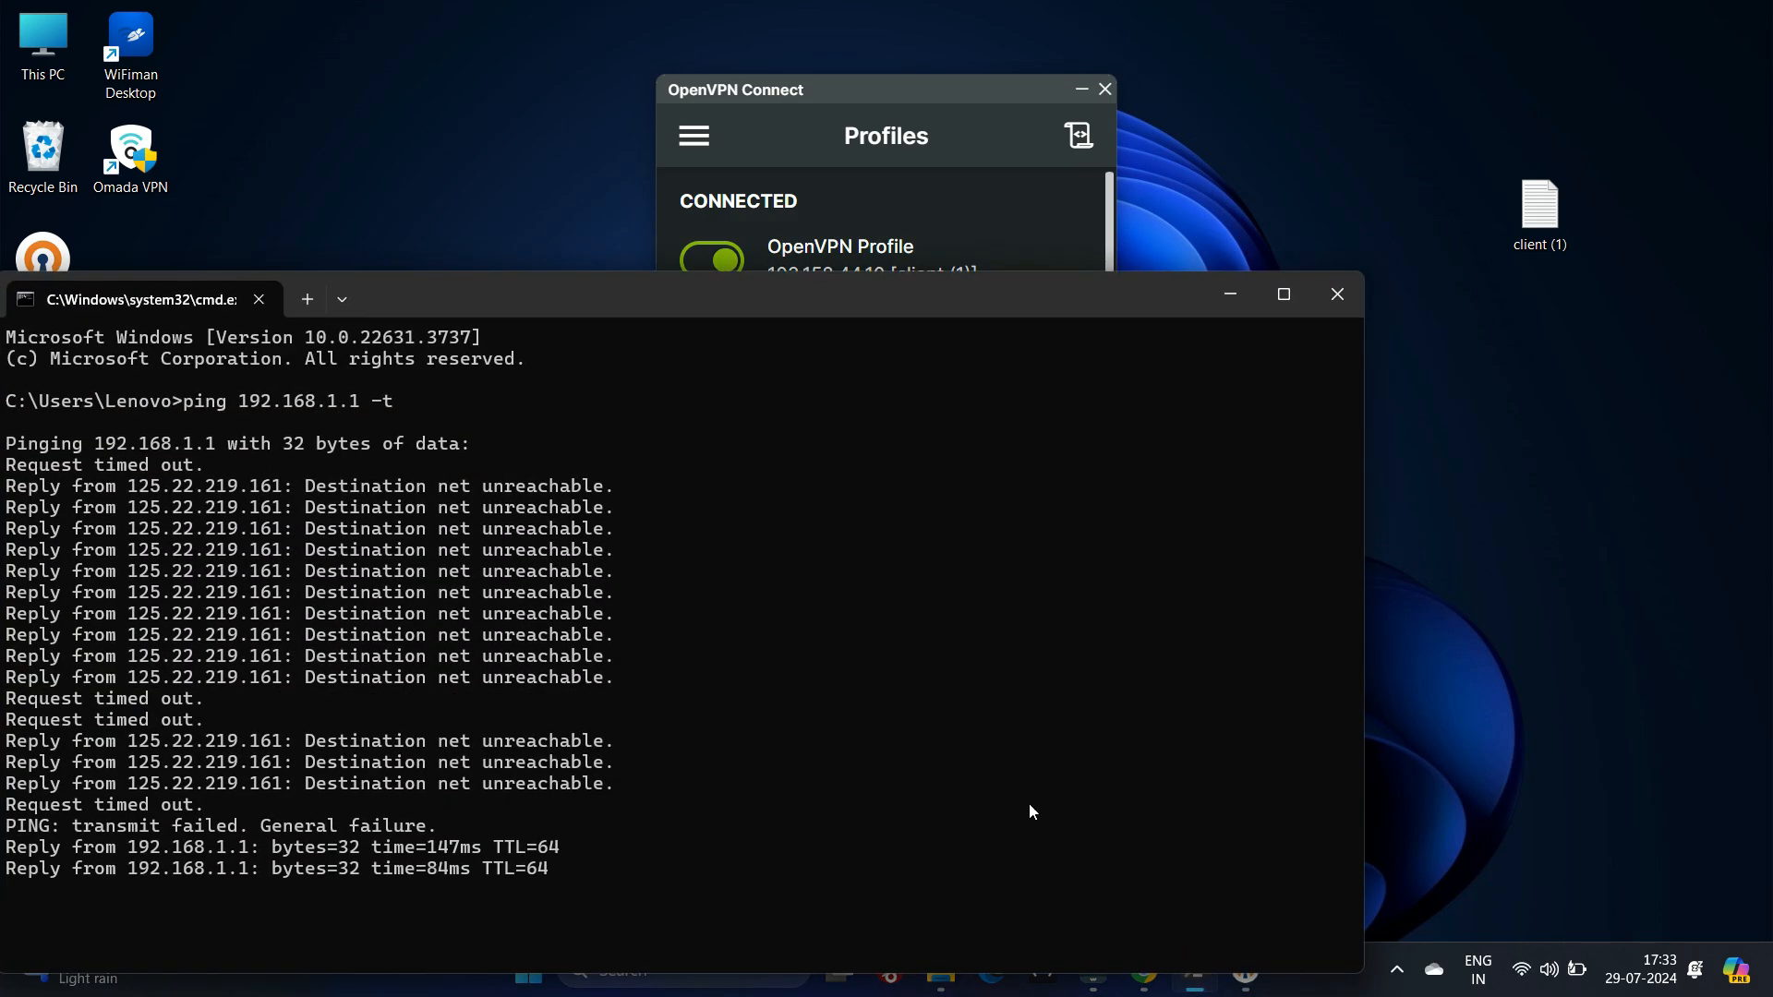
left_click_drag(727, 299, 1095, 215)
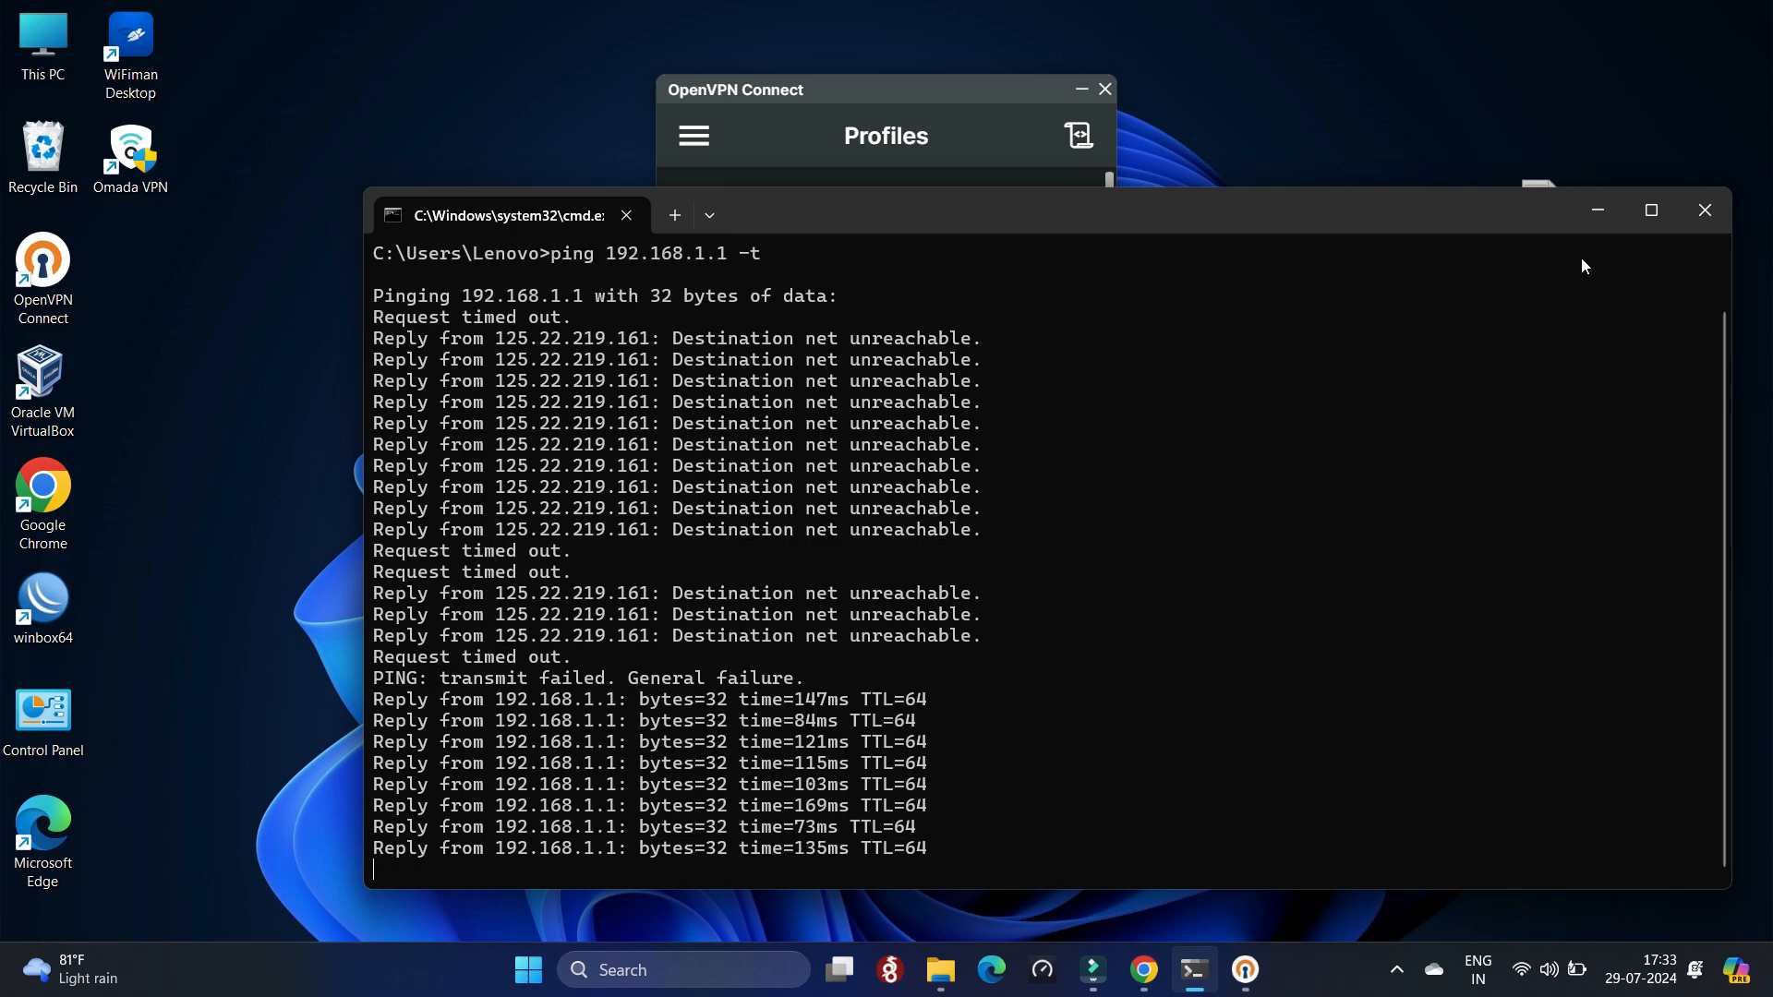
left_click(1606, 212)
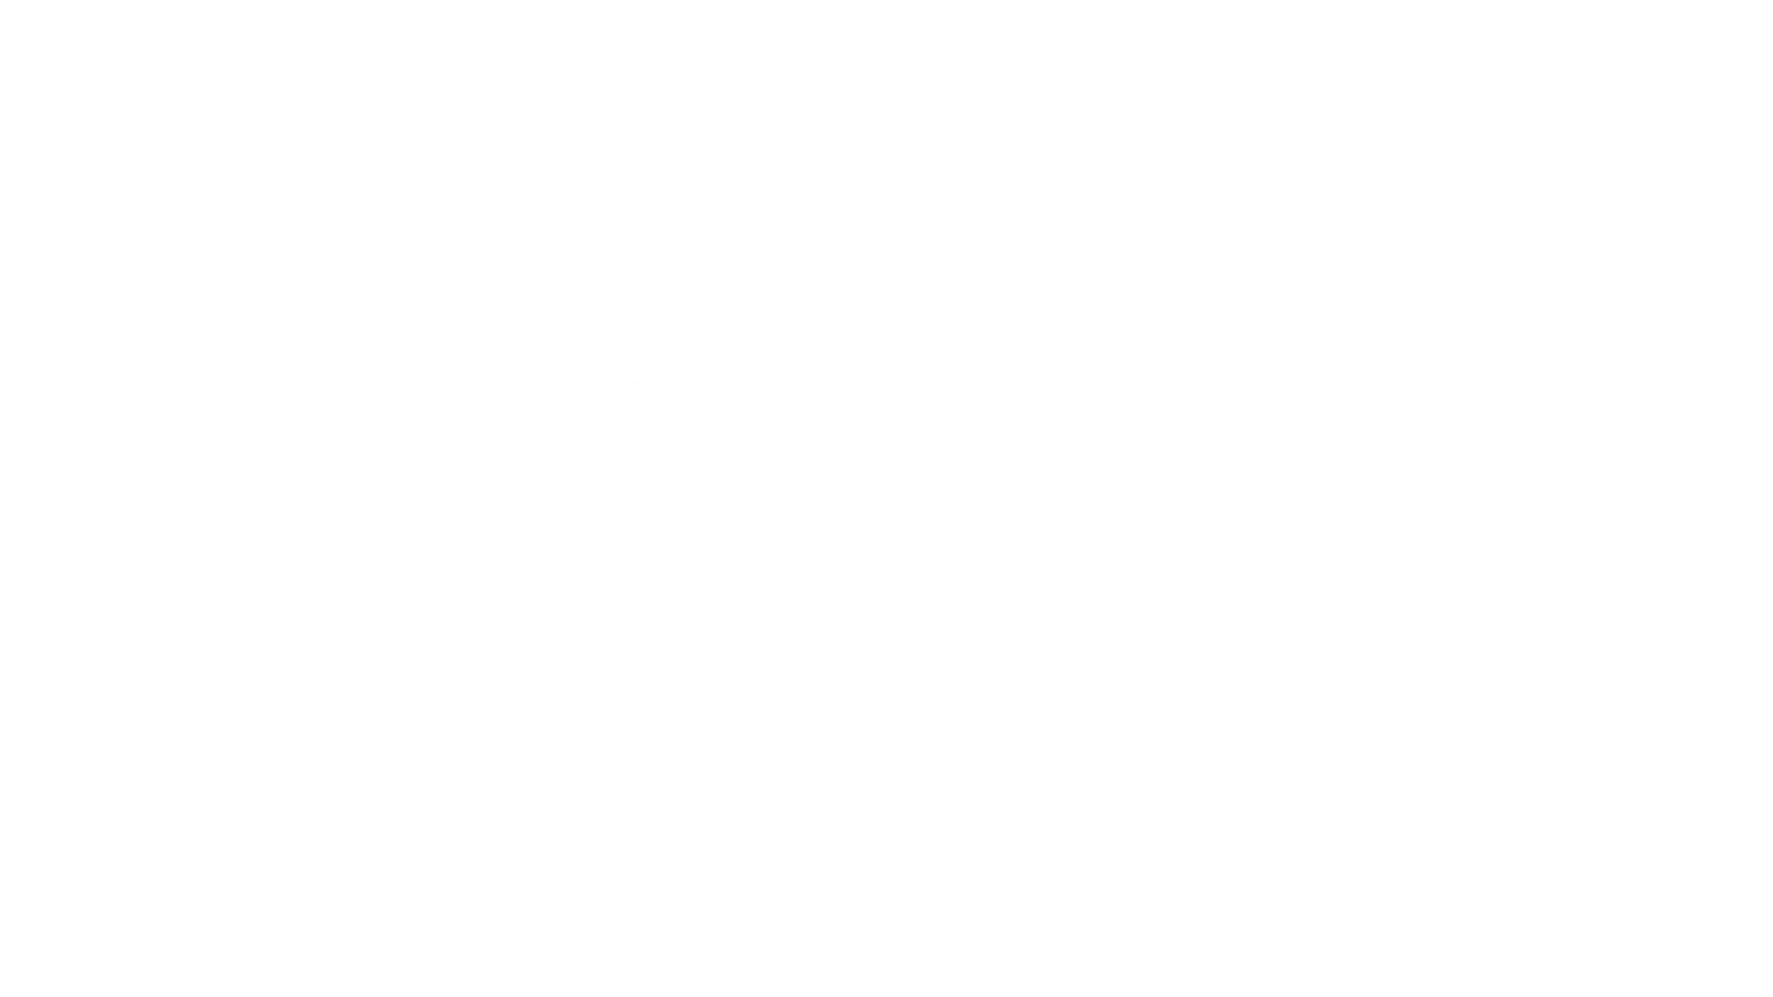